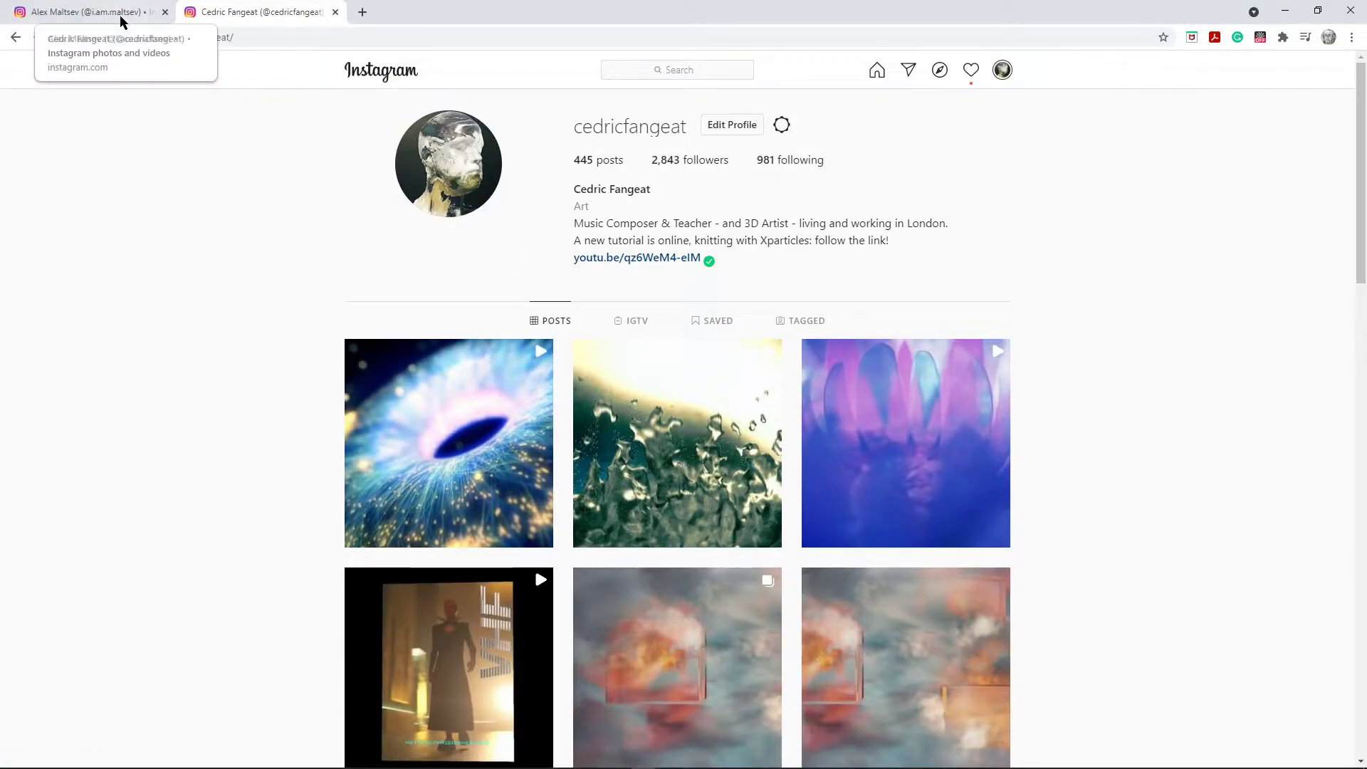
# Play the "Dope 2.0" eye animation in the reference artist's Instagram post.
pyautogui.click(97, 14)
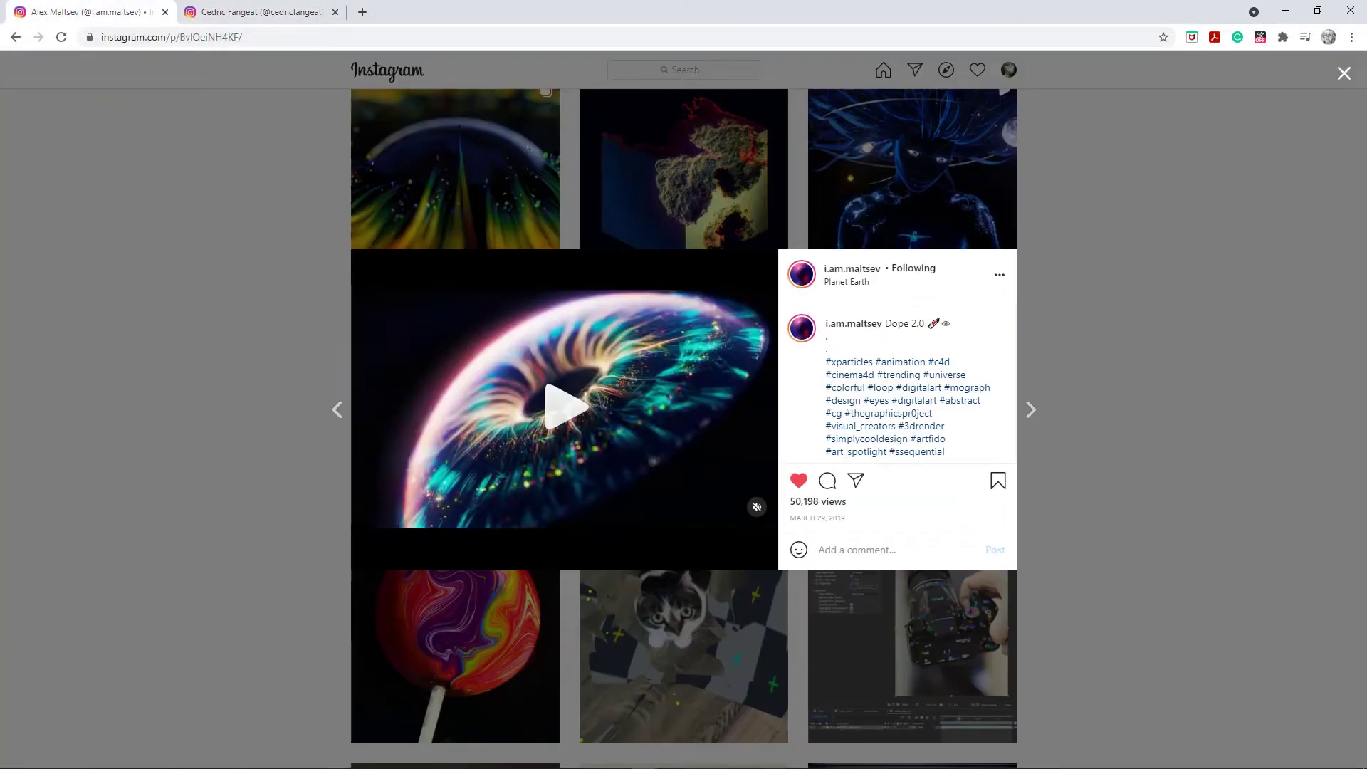
pyautogui.click(560, 413)
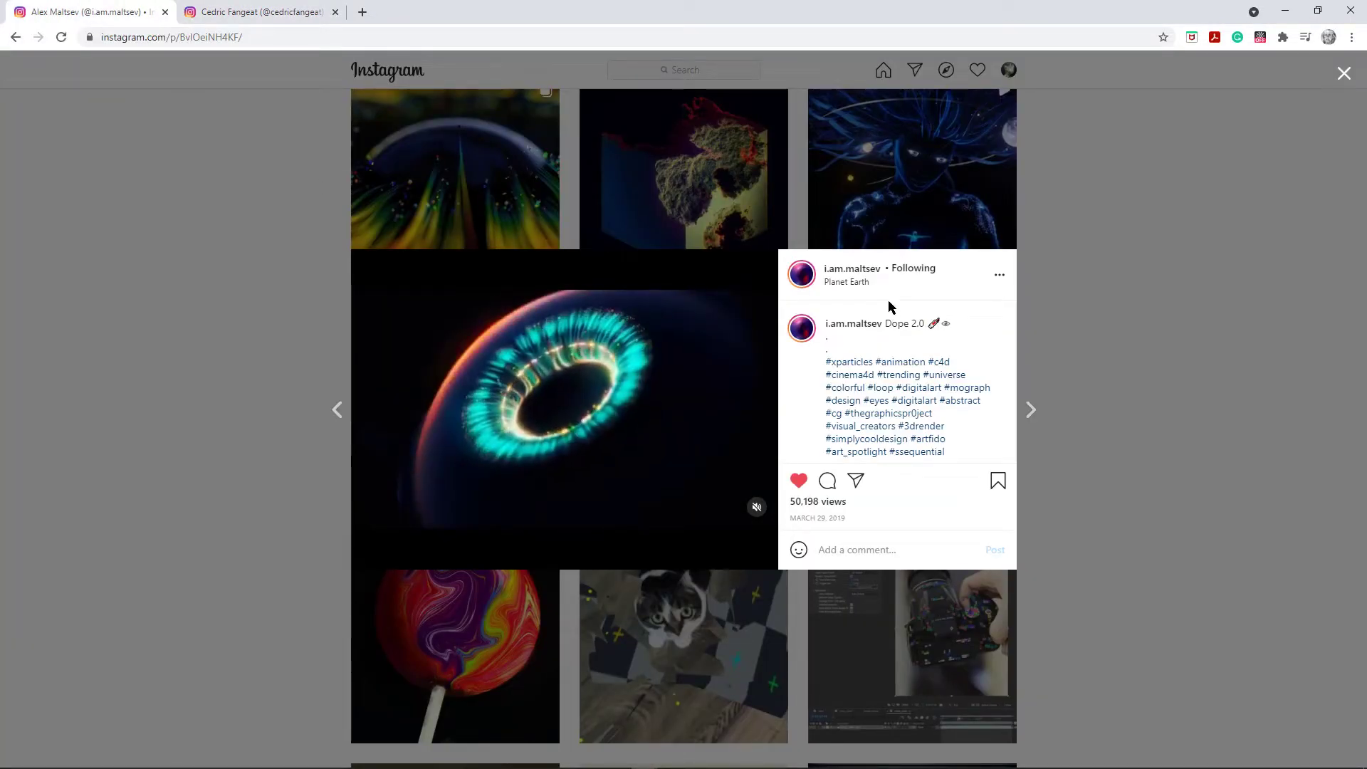
pyautogui.moveTo(878, 276)
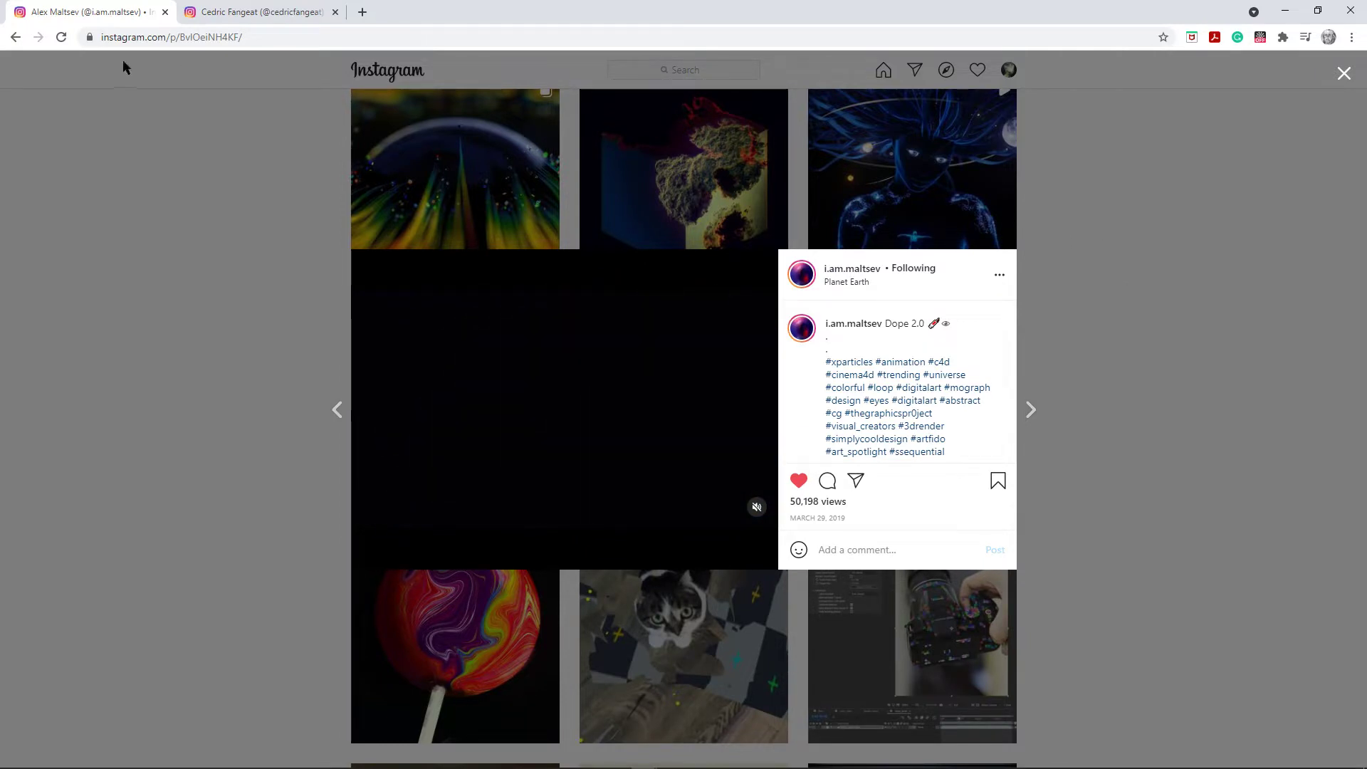
# Play the recreated blue eye animation from the first post on the other Instagram profile and compare it with the reference post.
pyautogui.click(269, 11)
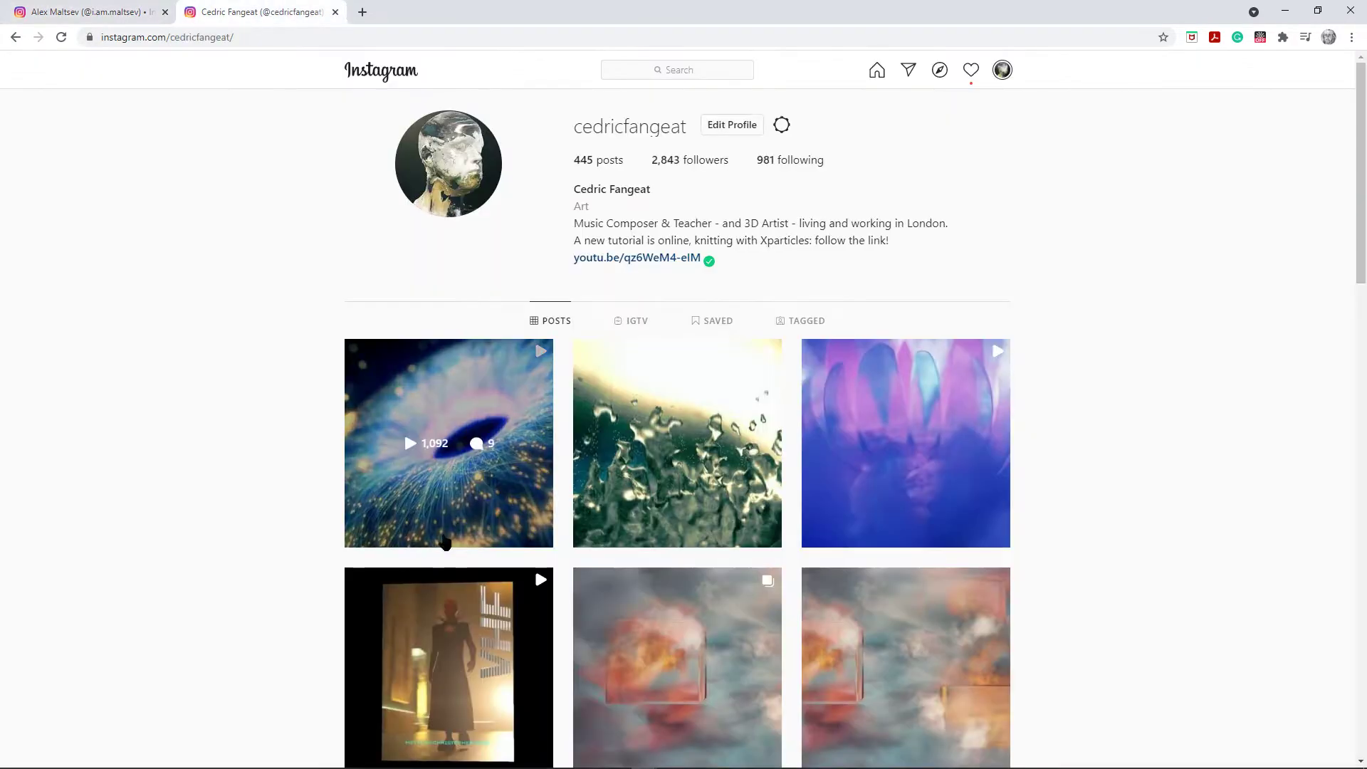
pyautogui.click(496, 475)
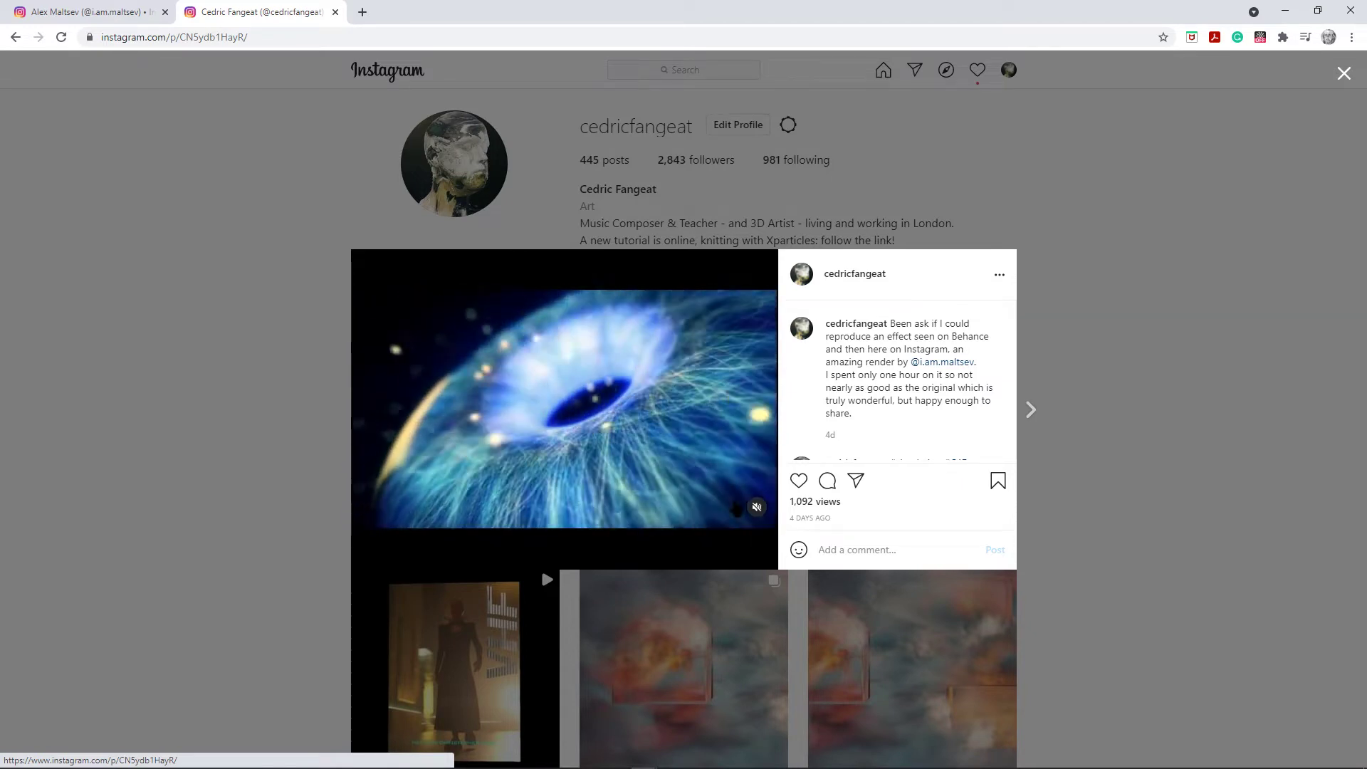
pyautogui.click(117, 14)
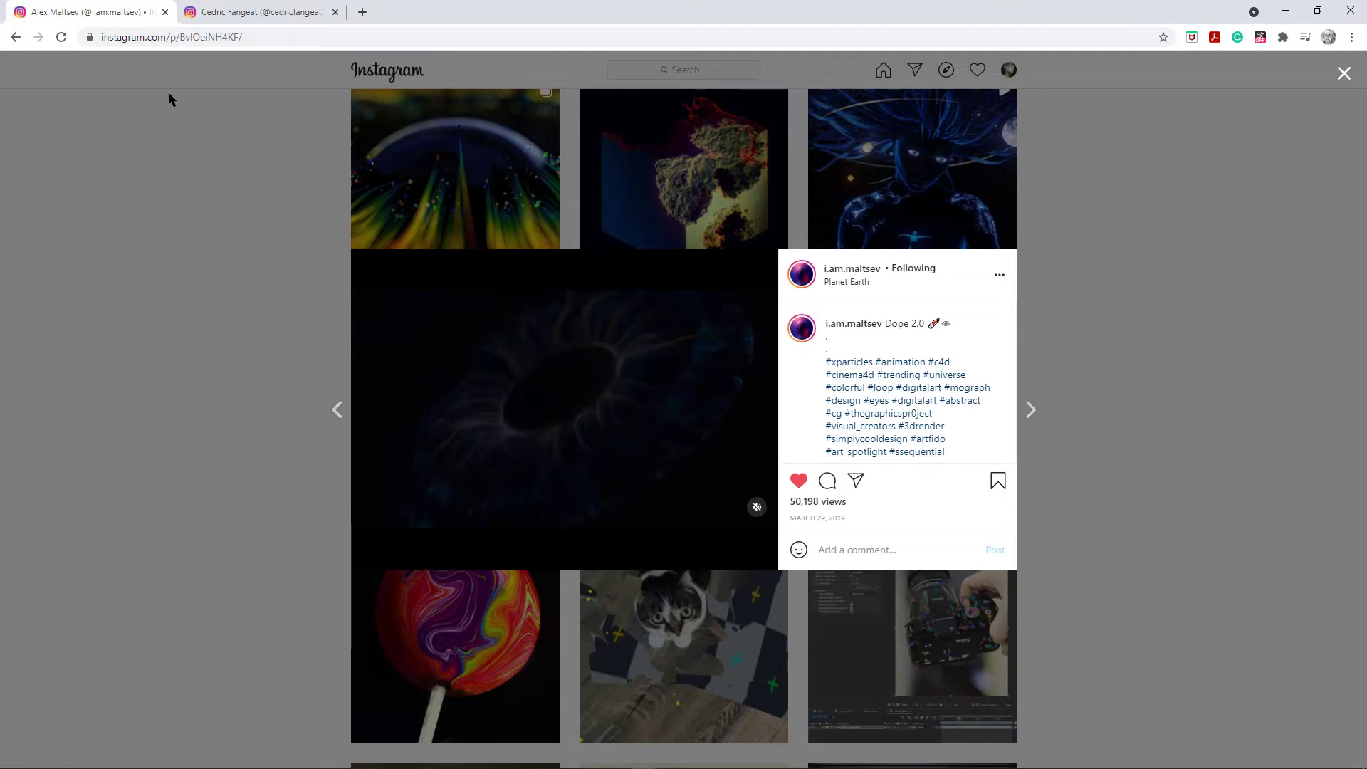
pyautogui.click(251, 14)
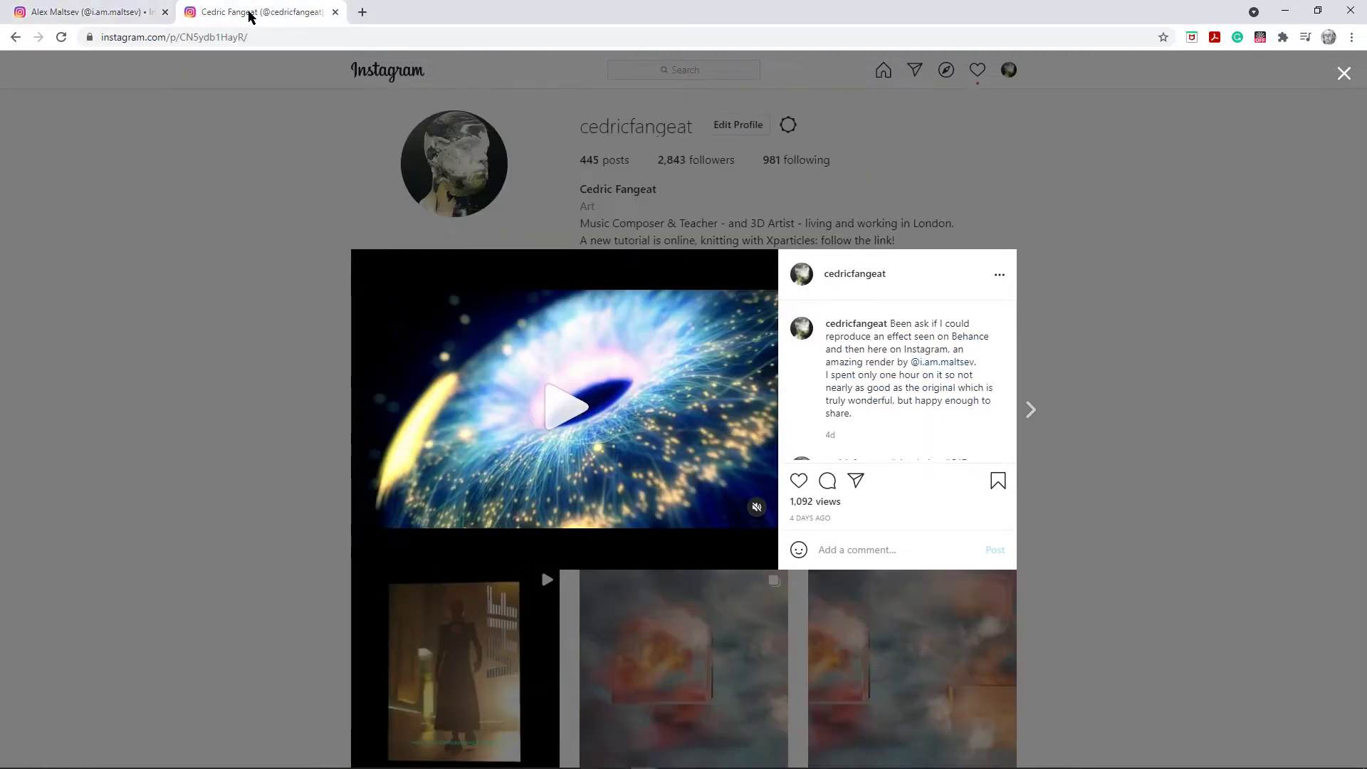
pyautogui.click(1113, 378)
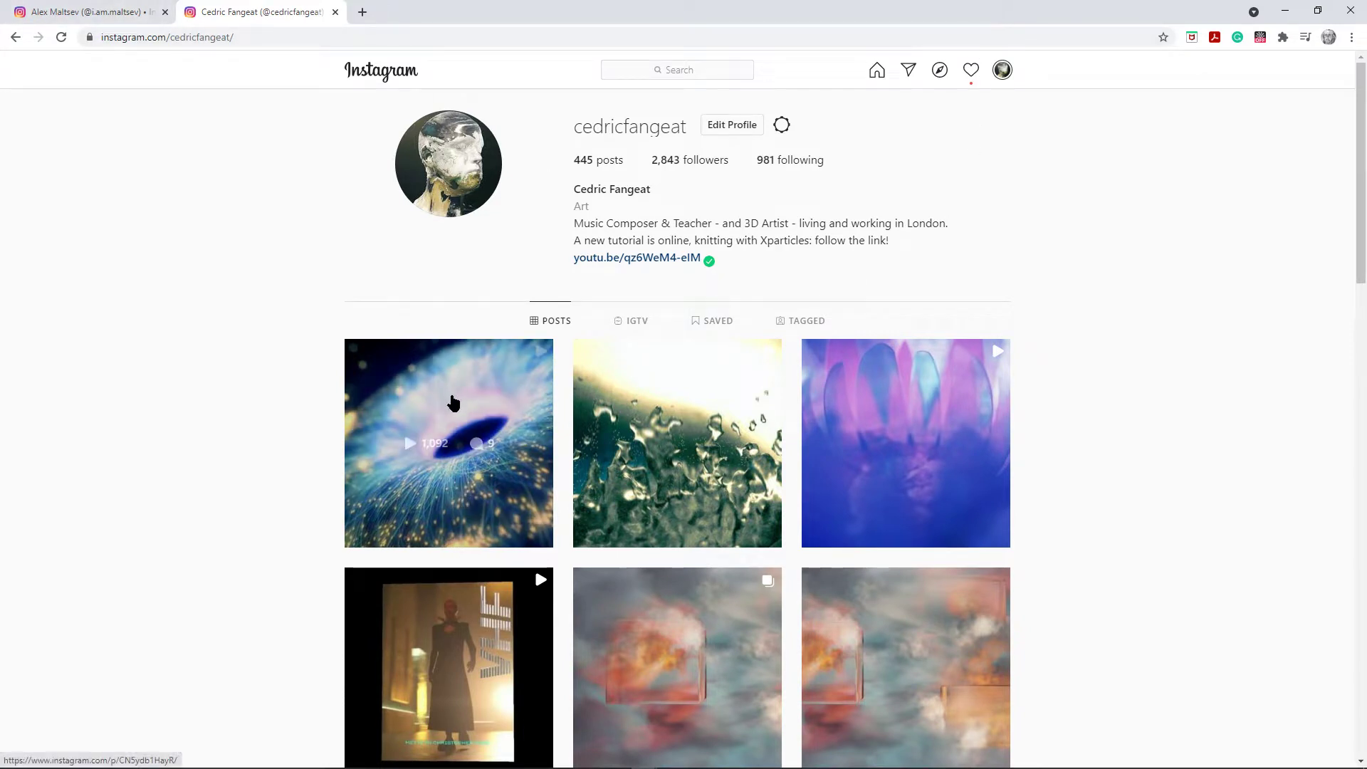
pyautogui.click(449, 395)
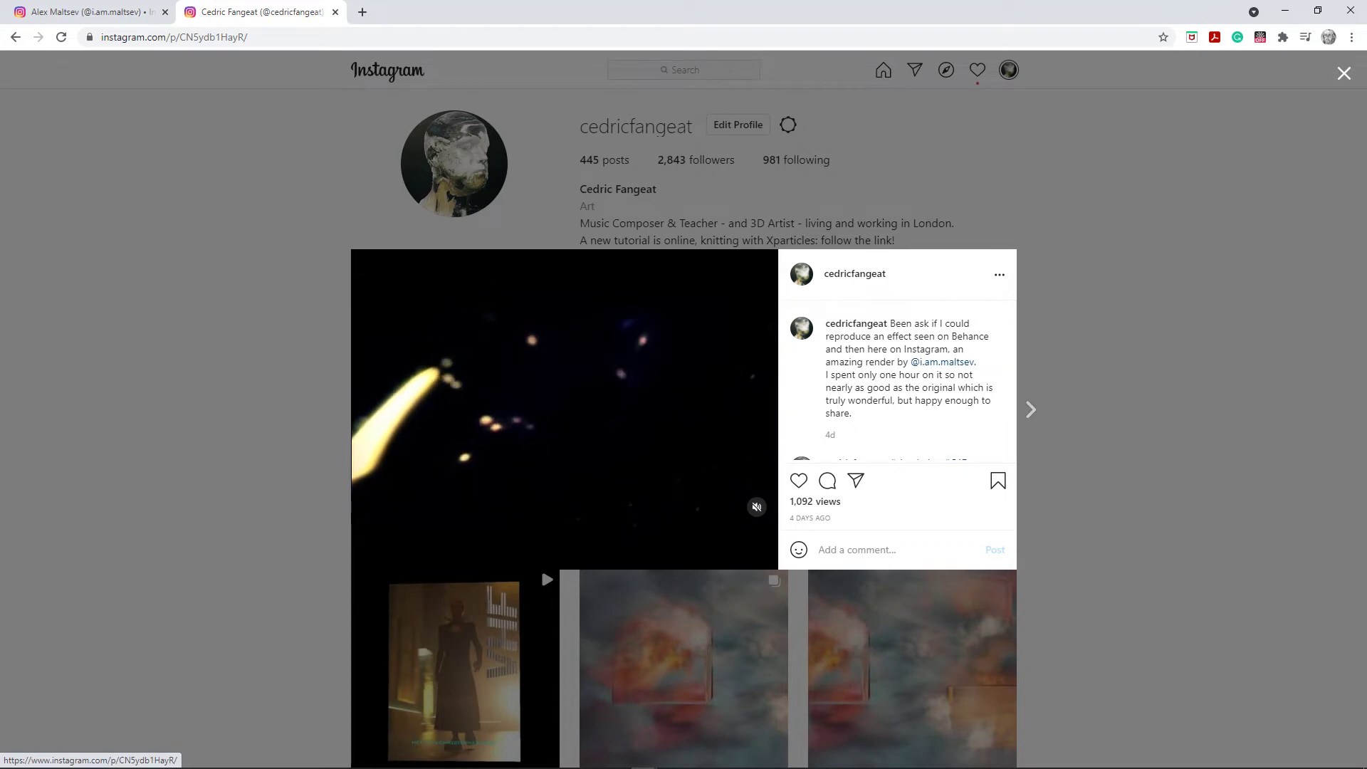
# Switch to Cinema 4D and examine the shape of the torus in eye.c4d from several angles, including side-on.
pyautogui.hotkey('alt', 'Tab')
pyautogui.hotkey('alt', 'Tab')
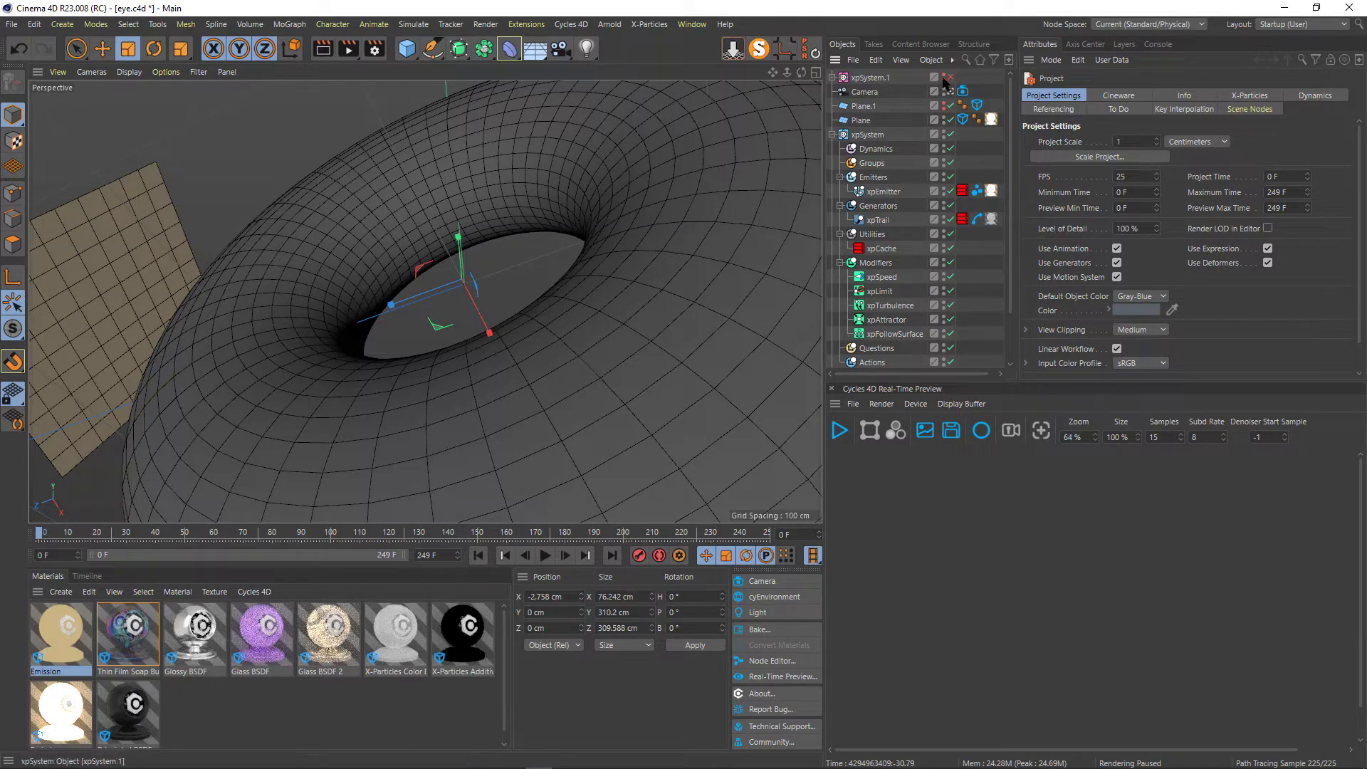
pyautogui.moveTo(801, 72); pyautogui.dragTo(688, 96)
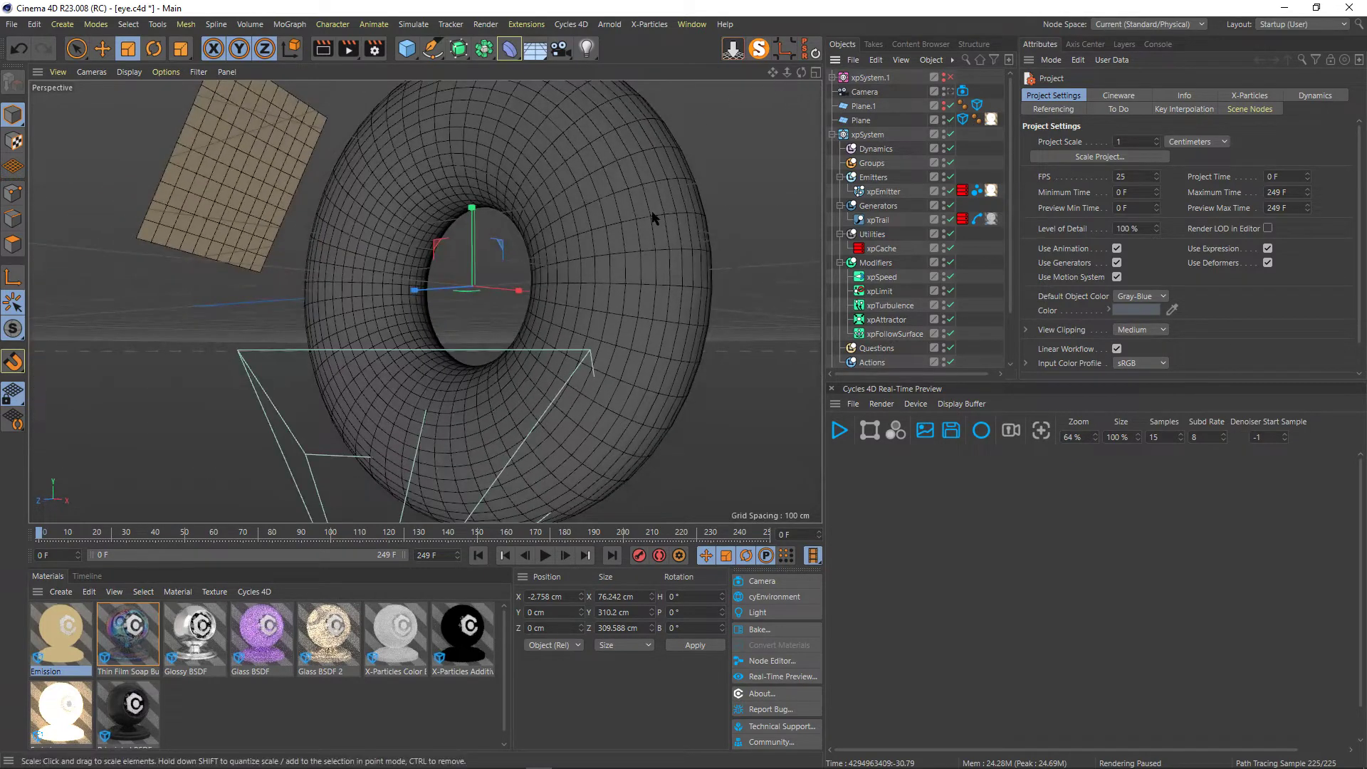
pyautogui.moveTo(788, 70); pyautogui.dragTo(347, 240)
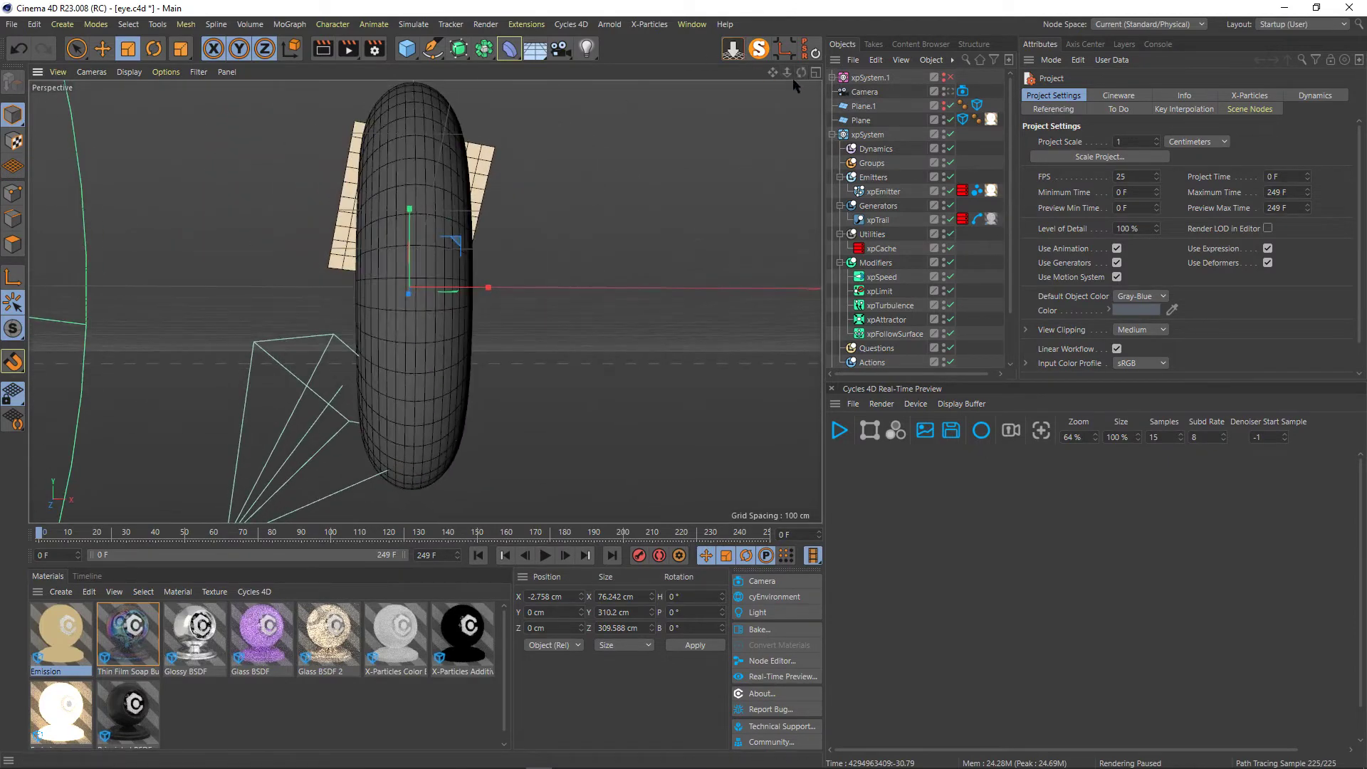
pyautogui.moveTo(772, 72)
pyautogui.mouseDown()
pyautogui.moveTo(668, 116)
pyautogui.moveTo(745, 60)
pyautogui.moveTo(796, 79)
pyautogui.mouseUp()
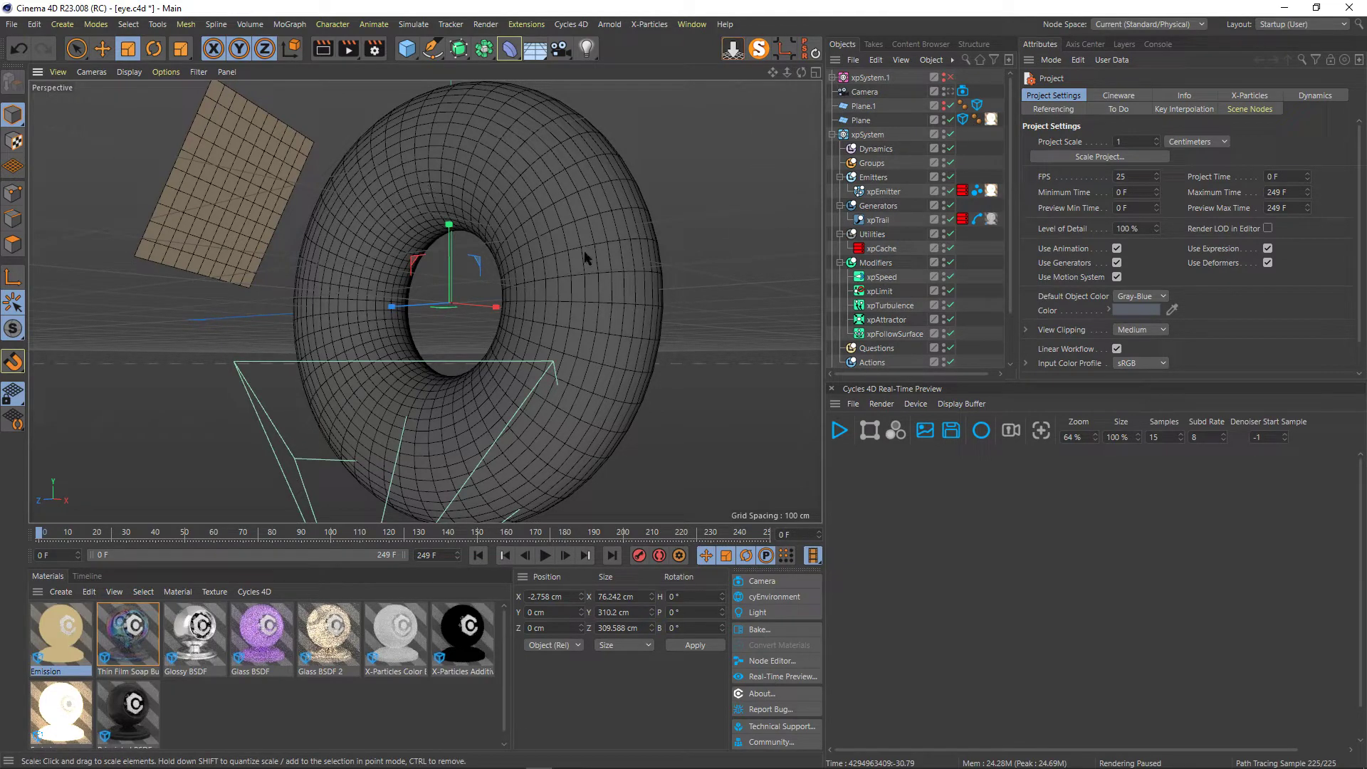
# Examine the Emission settings of the xpEmitter in xpSystem, including the pulse options, pulse spline, lifespan, birthrate and particle data.
pyautogui.click(868, 134)
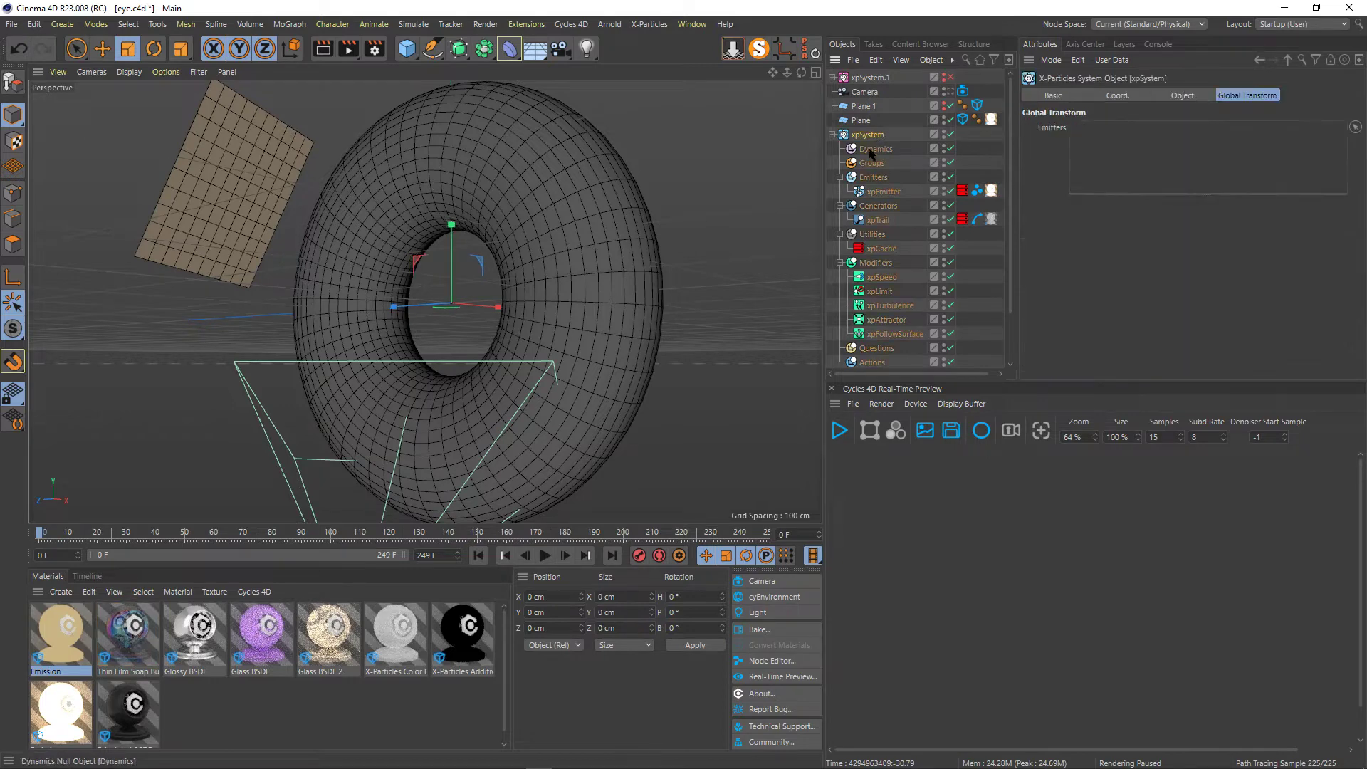
pyautogui.click(883, 193)
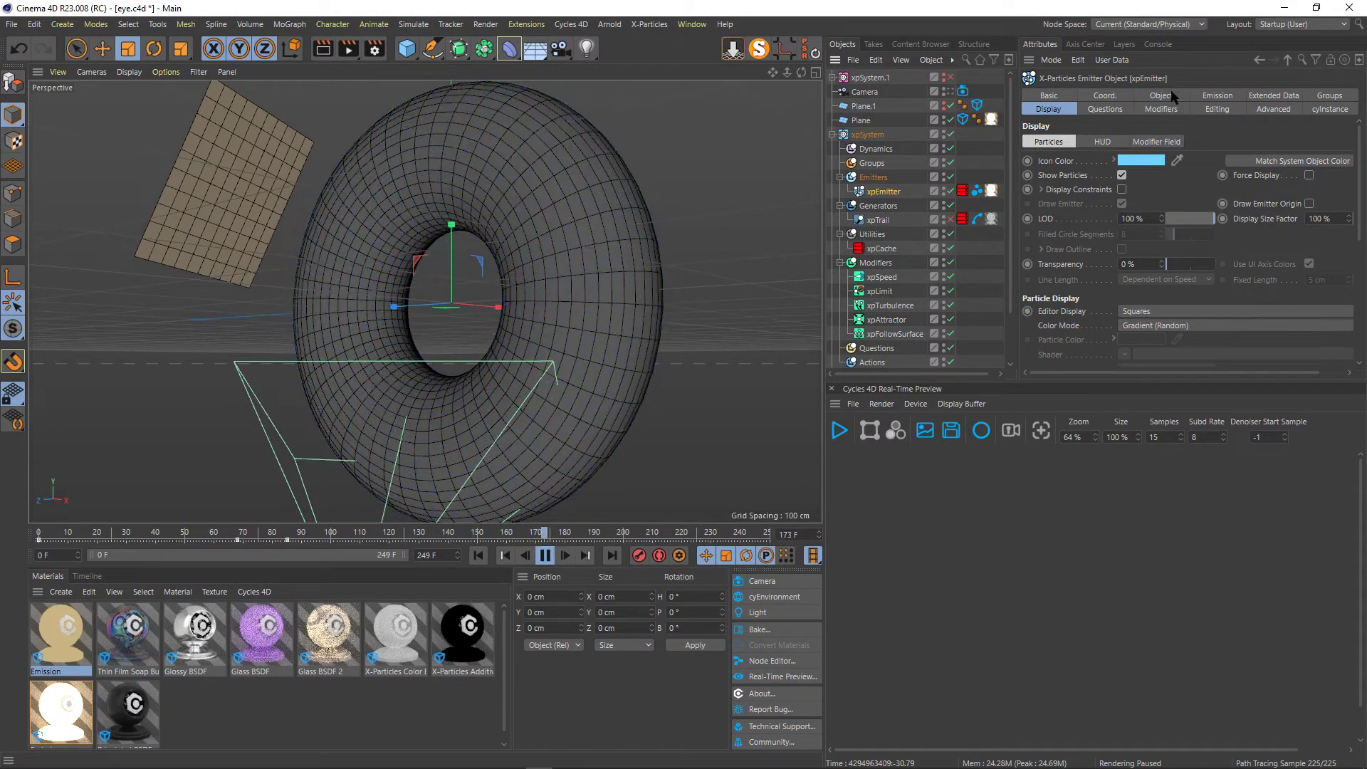
pyautogui.click(1218, 95)
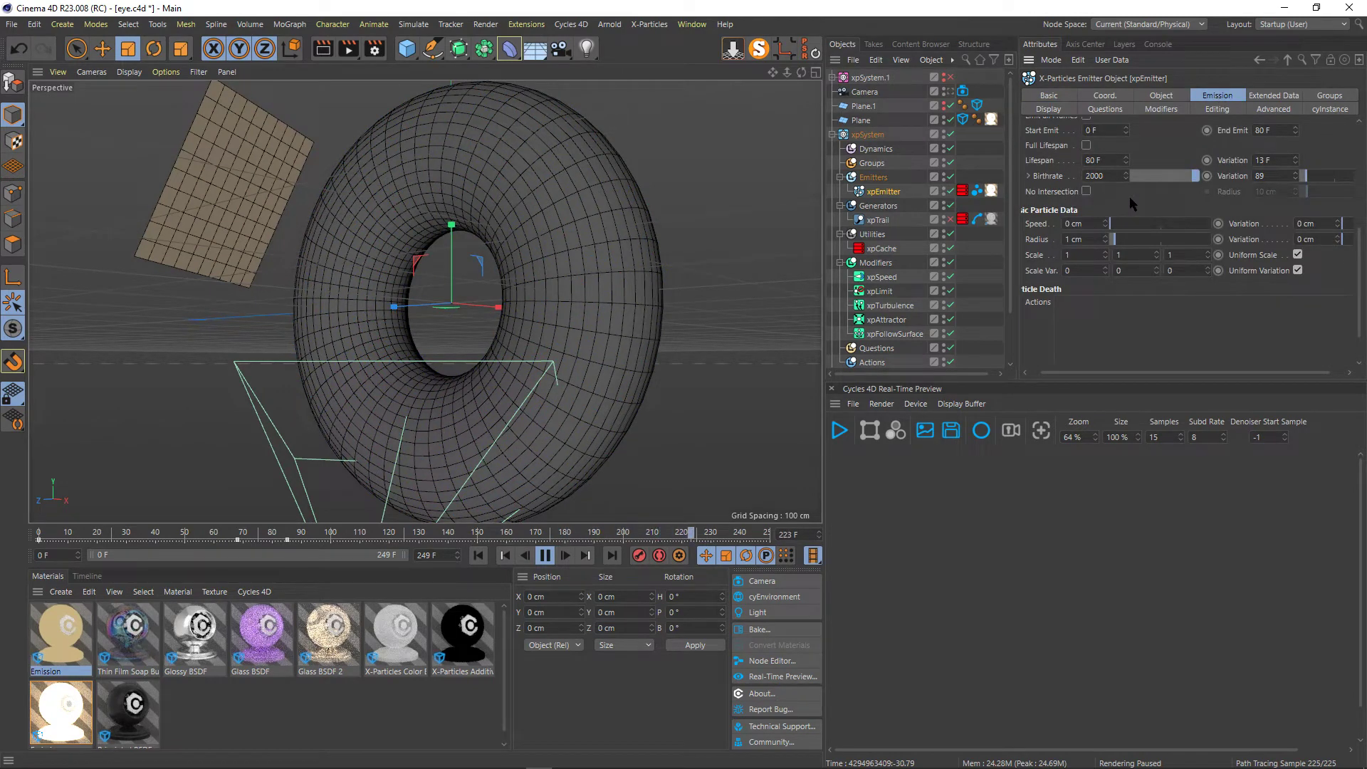
pyautogui.scroll(5, 1131, 201)
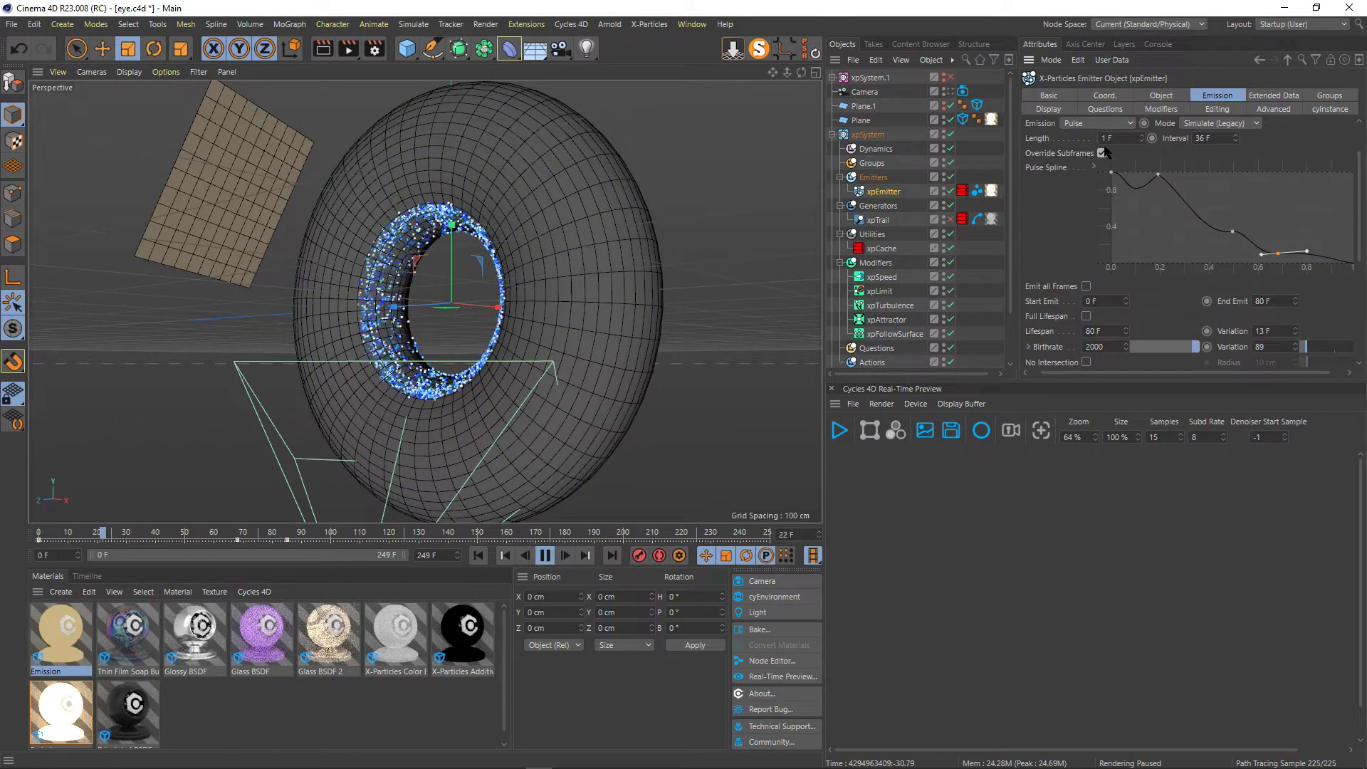
pyautogui.scroll(-3, 1083, 242)
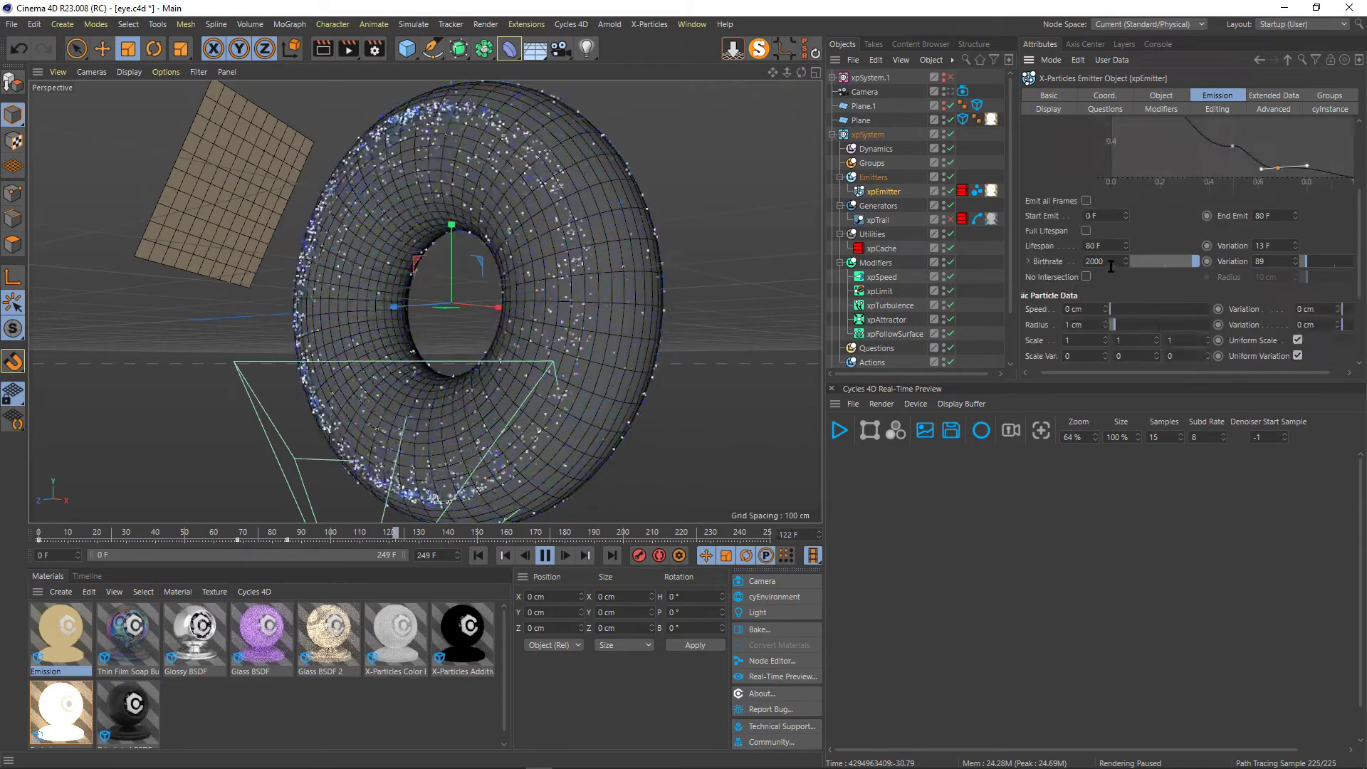
pyautogui.doubleClick(1109, 263)
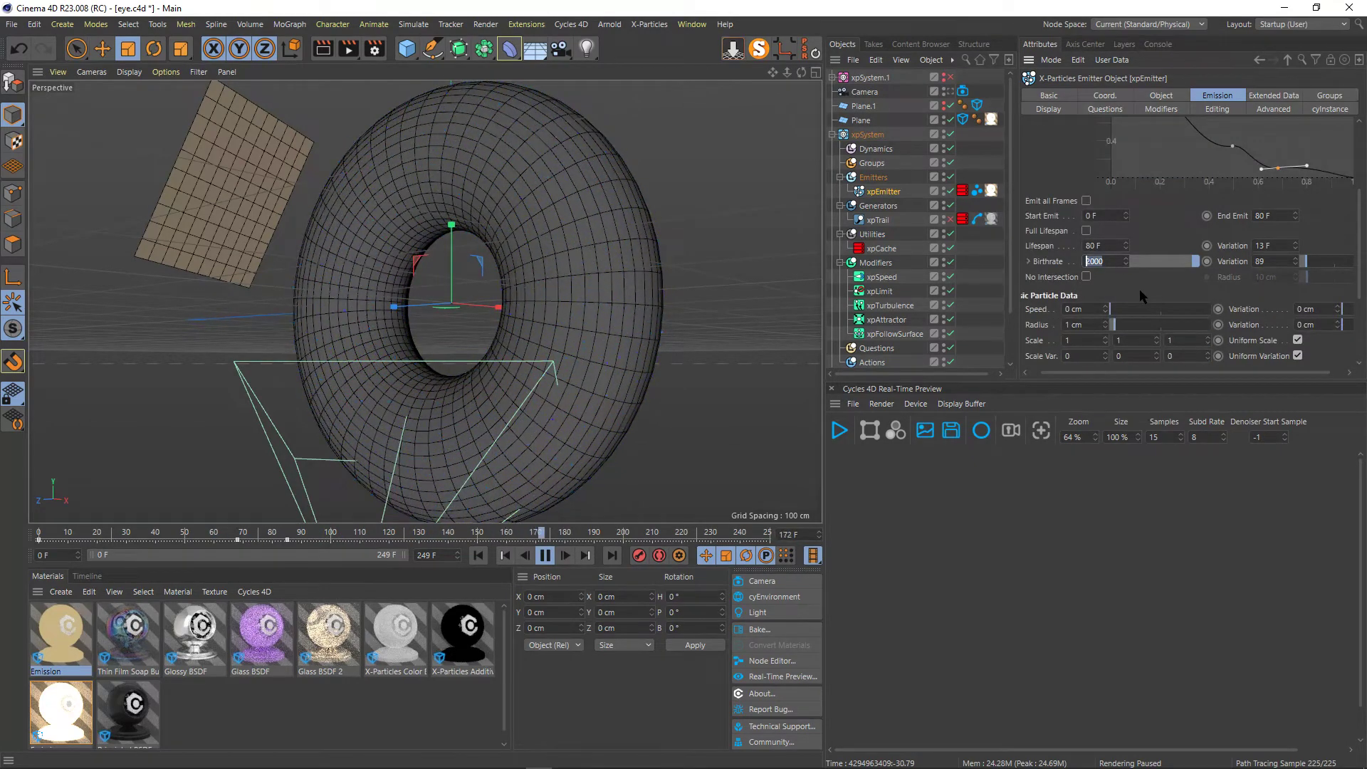
pyautogui.scroll(3, 1140, 288)
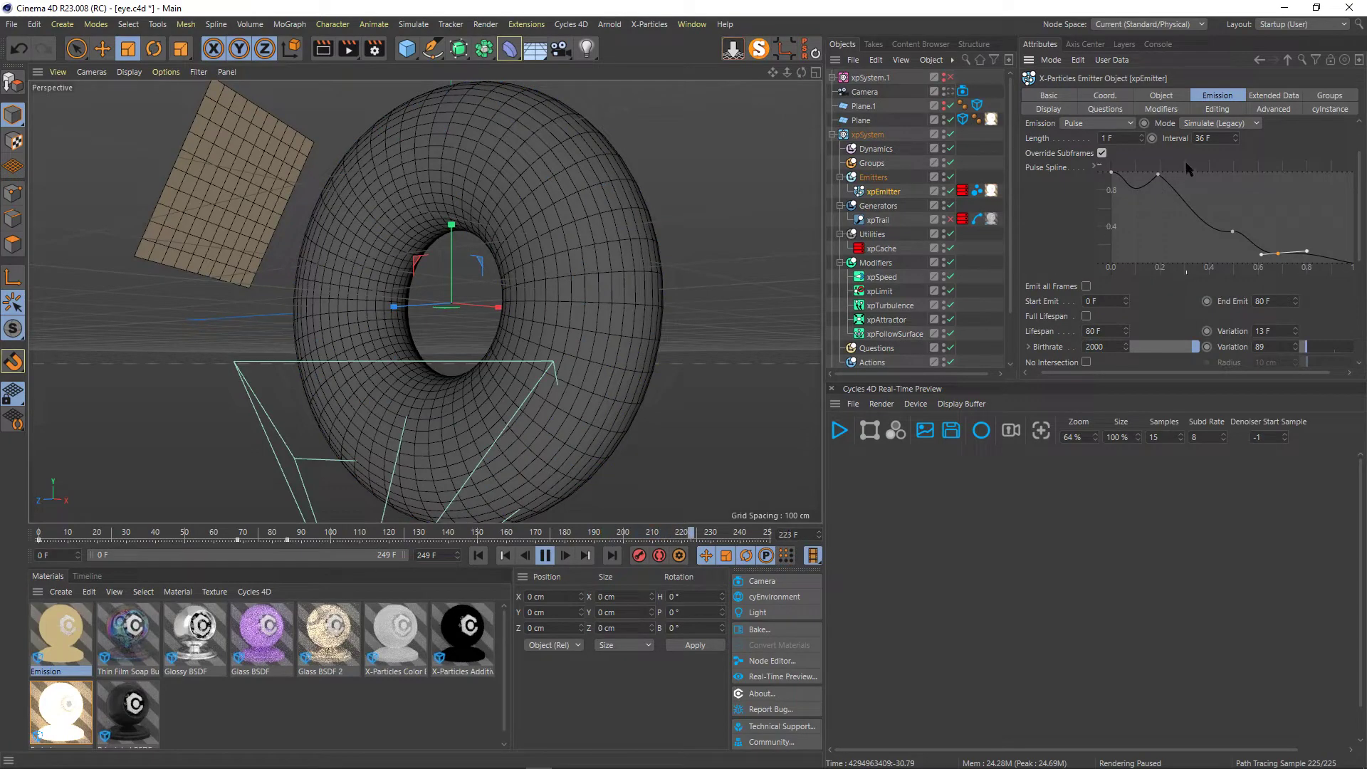
pyautogui.scroll(2, 1207, 149)
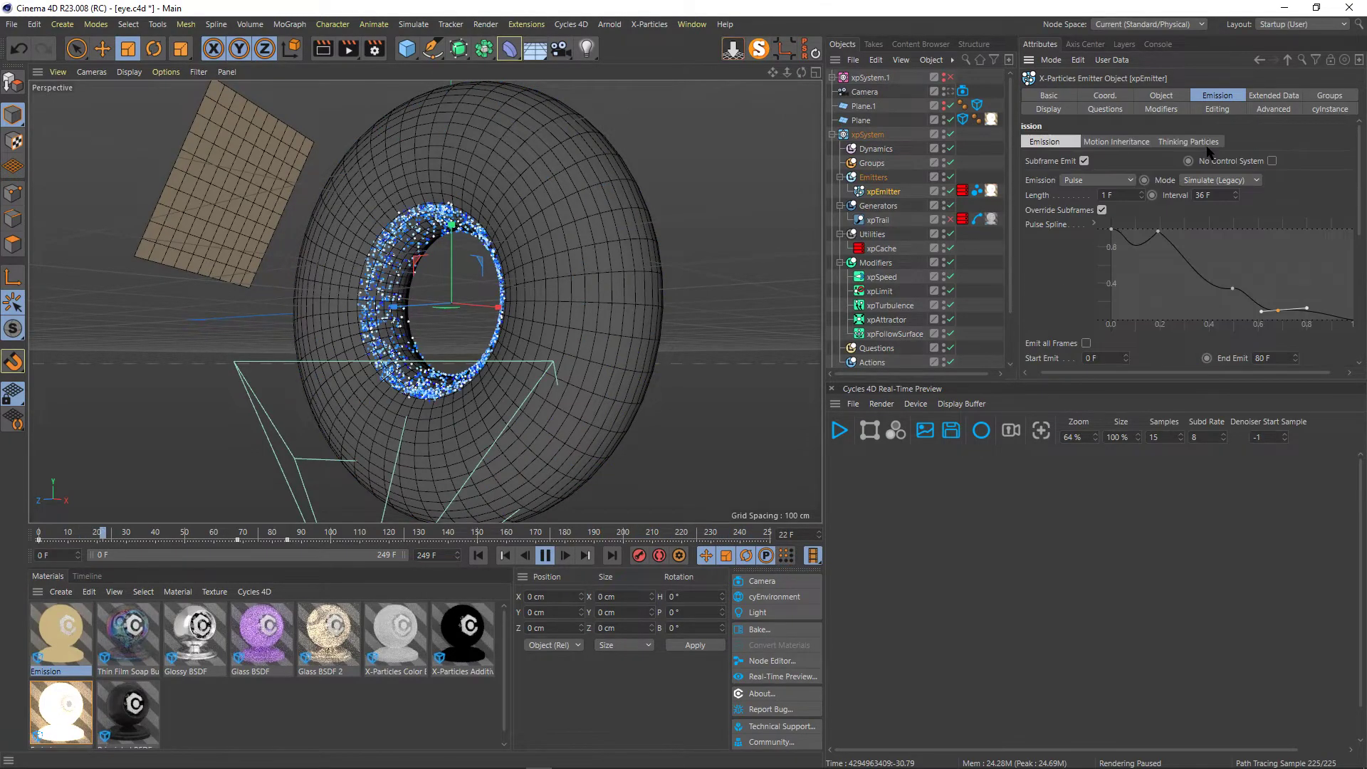
pyautogui.scroll(-10, 1133, 237)
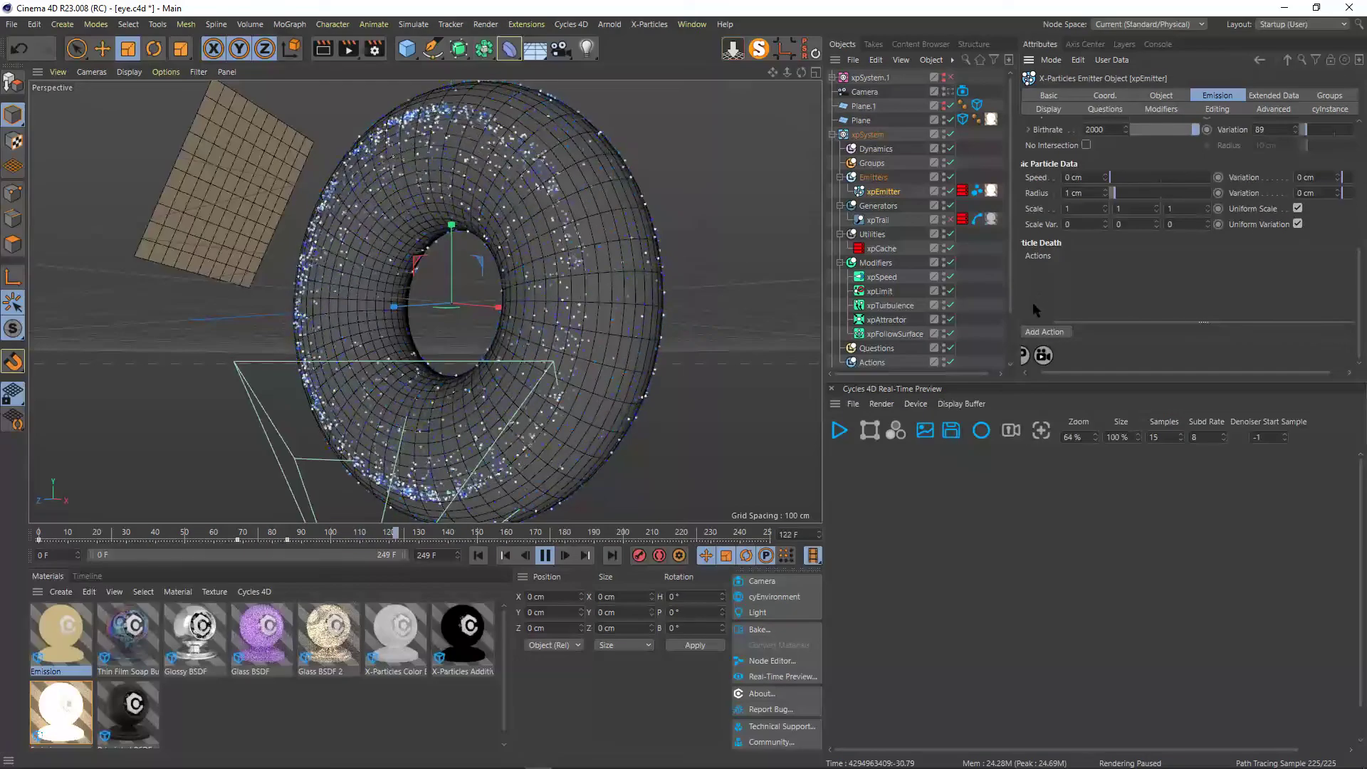
pyautogui.scroll(3, 1033, 302)
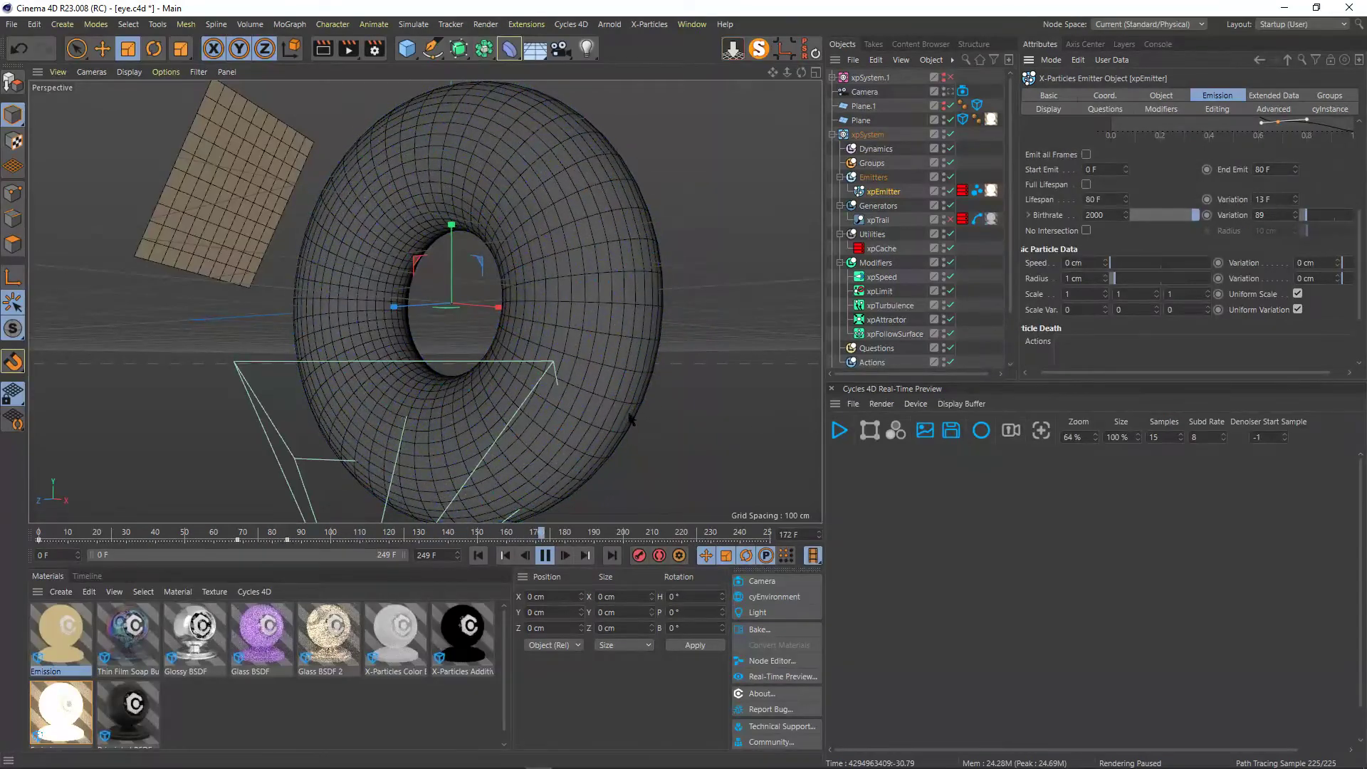
# Review the xpEmitter's particle display settings, including its color mode and gradient.
pyautogui.click(1053, 109)
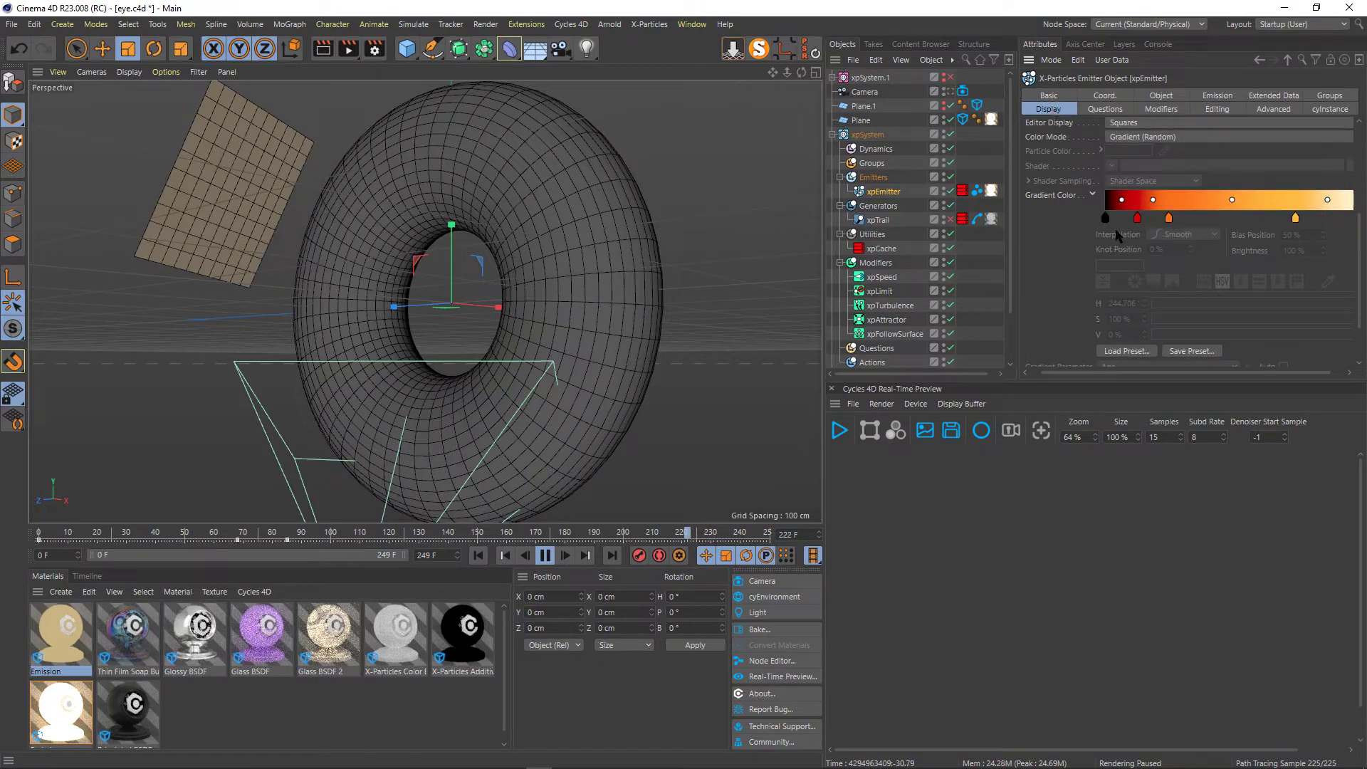
pyautogui.scroll(3, 1060, 285)
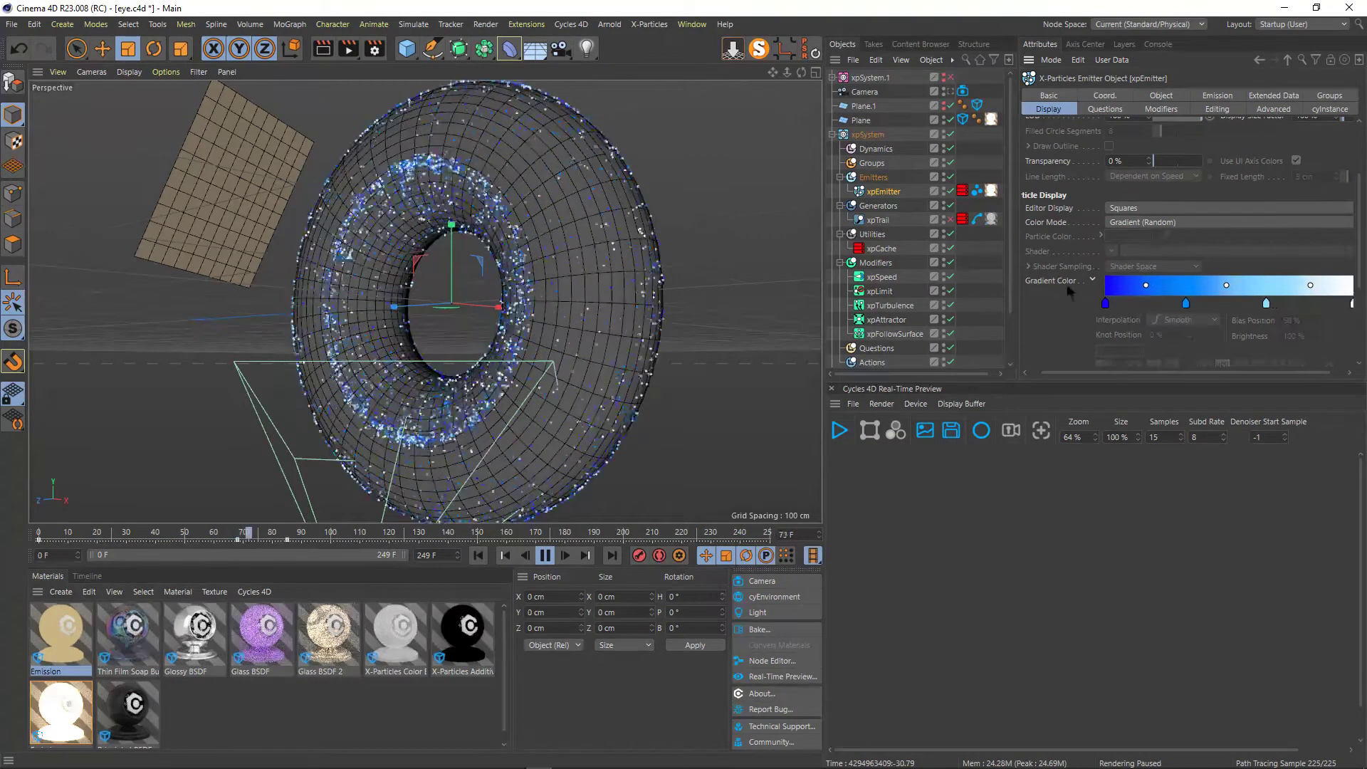
pyautogui.scroll(-3, 1070, 311)
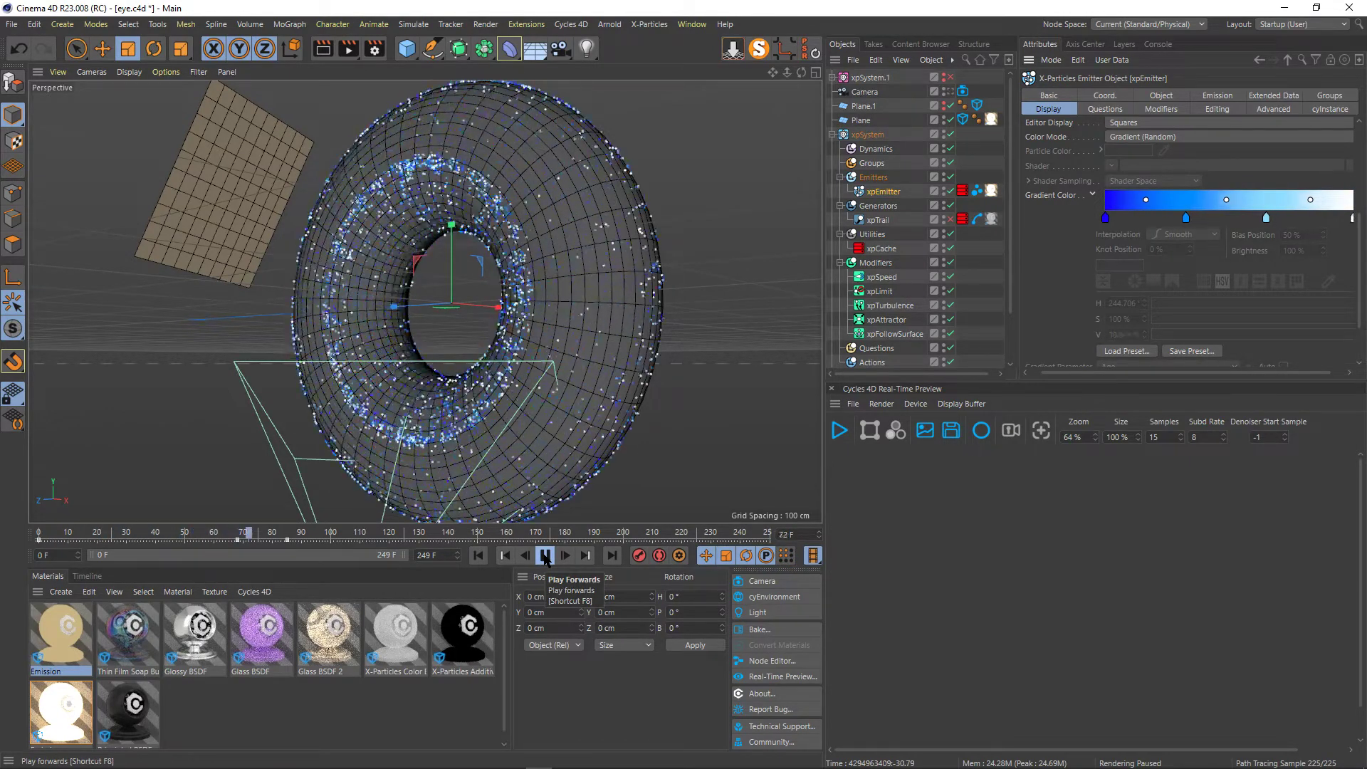
# Pause and resume the particle animation to inspect the emission on the torus, stopping at frame 172.
pyautogui.click(546, 556)
pyautogui.click(546, 556)
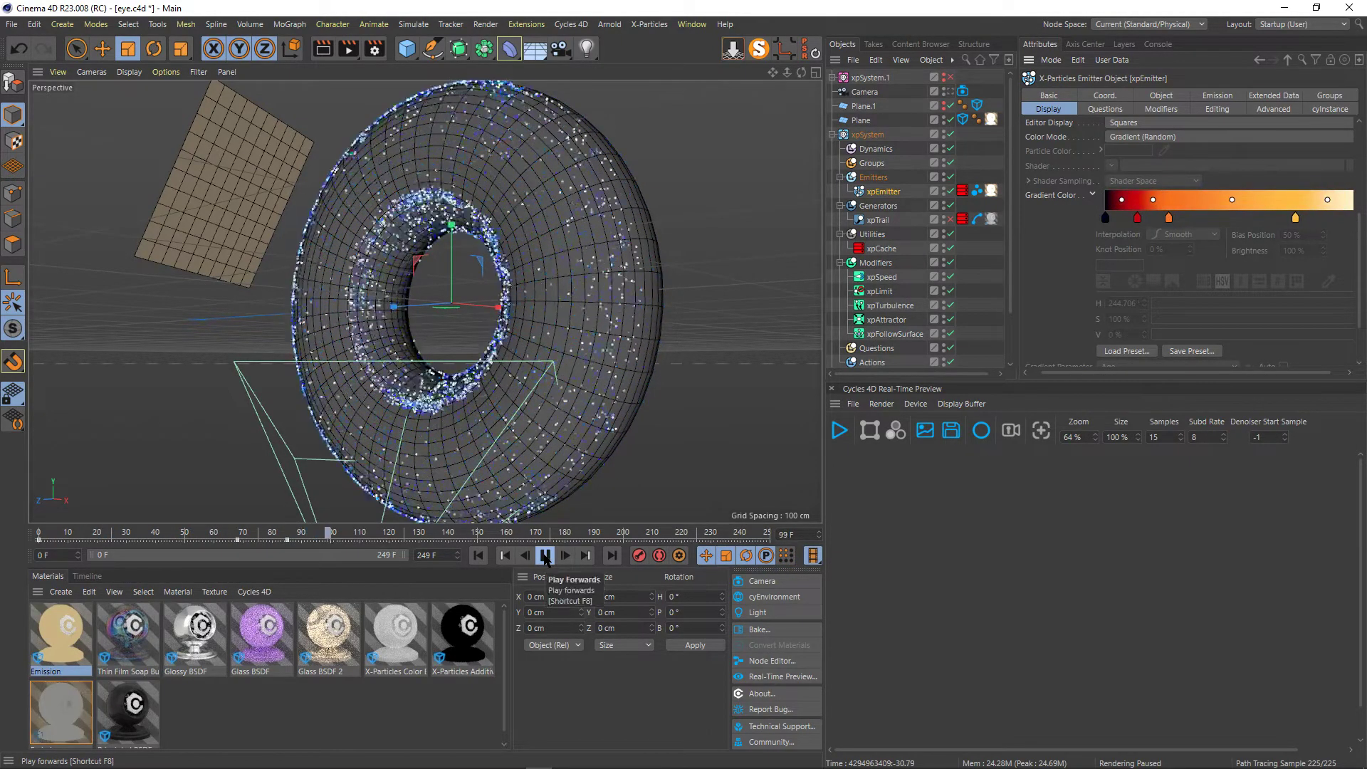
pyautogui.click(546, 556)
pyautogui.click(546, 556)
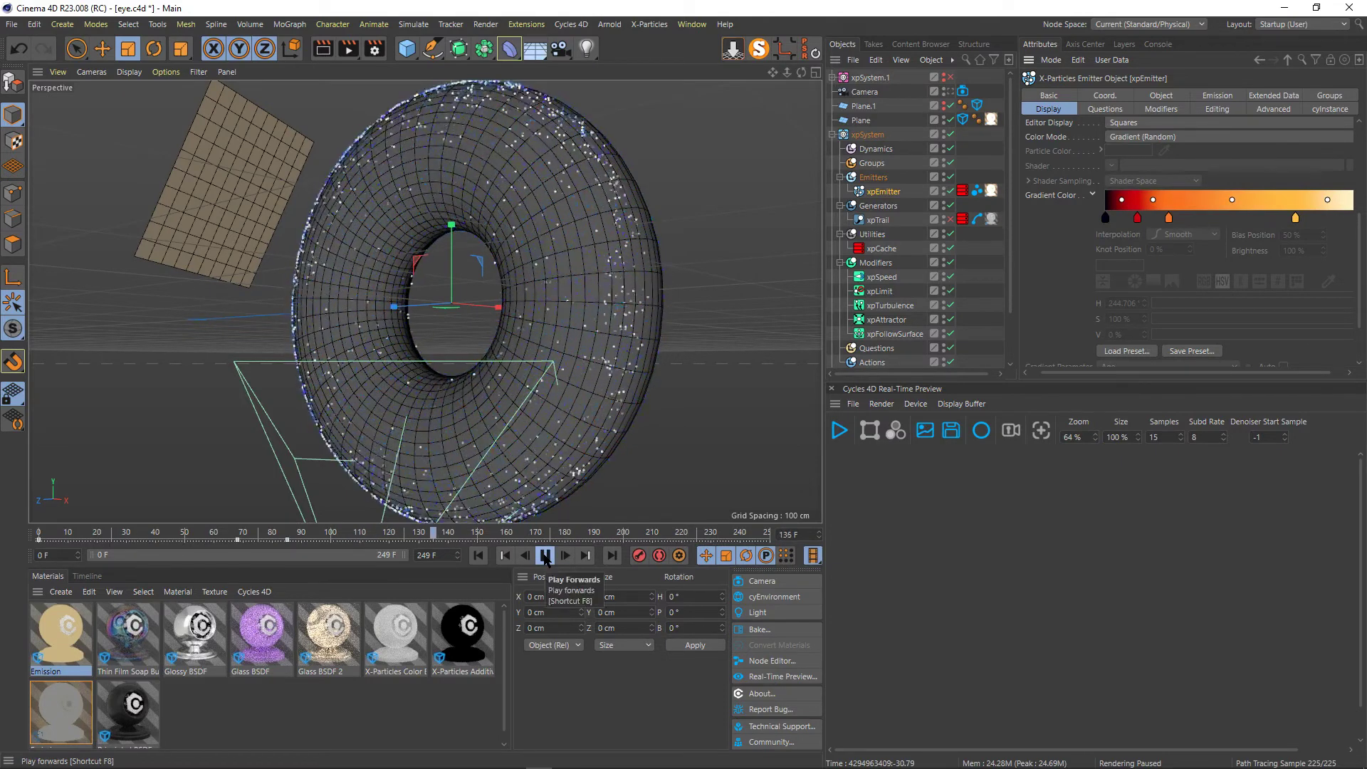
pyautogui.click(546, 556)
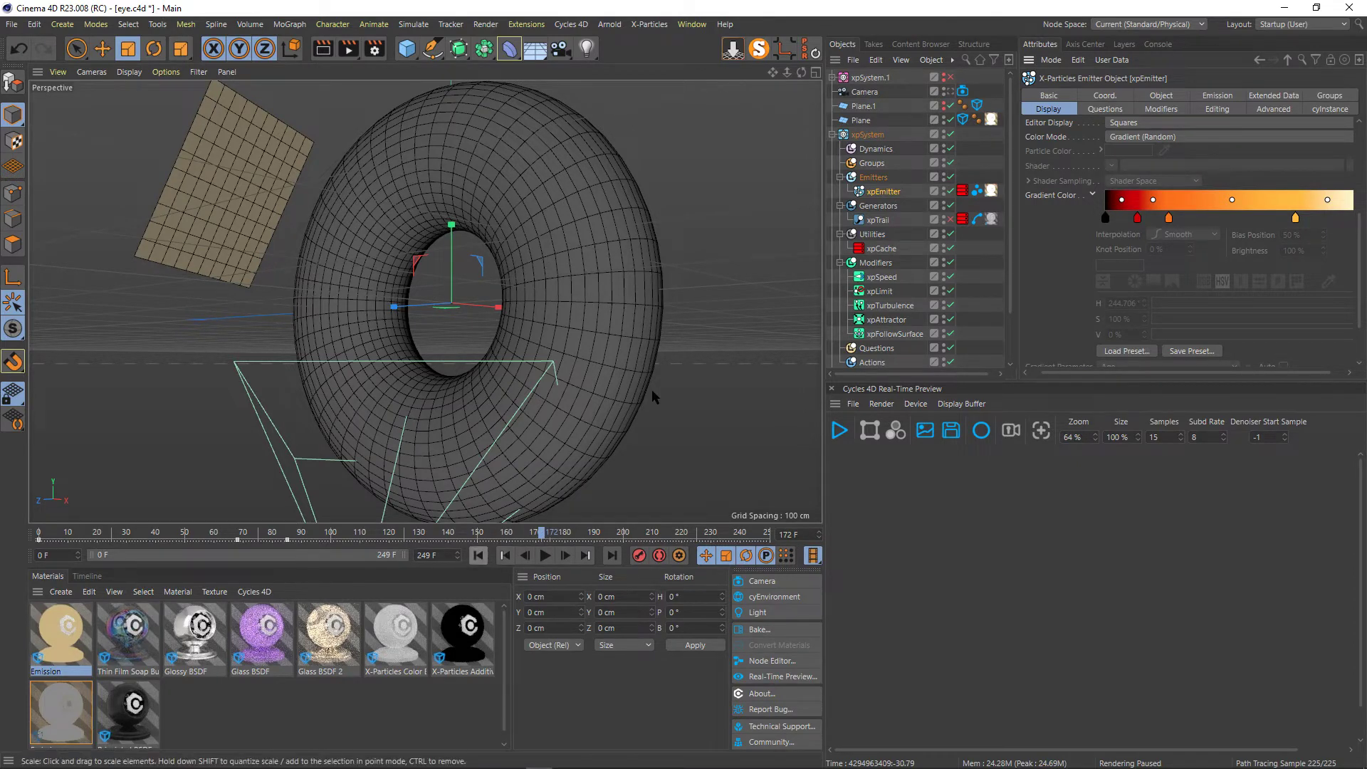
# Select the polygons stored in the Torus object's Polygon Selection tag to inspect the emission ring around its inner hole.
pyautogui.moveTo(1018, 211); pyautogui.dragTo(1030, 211)
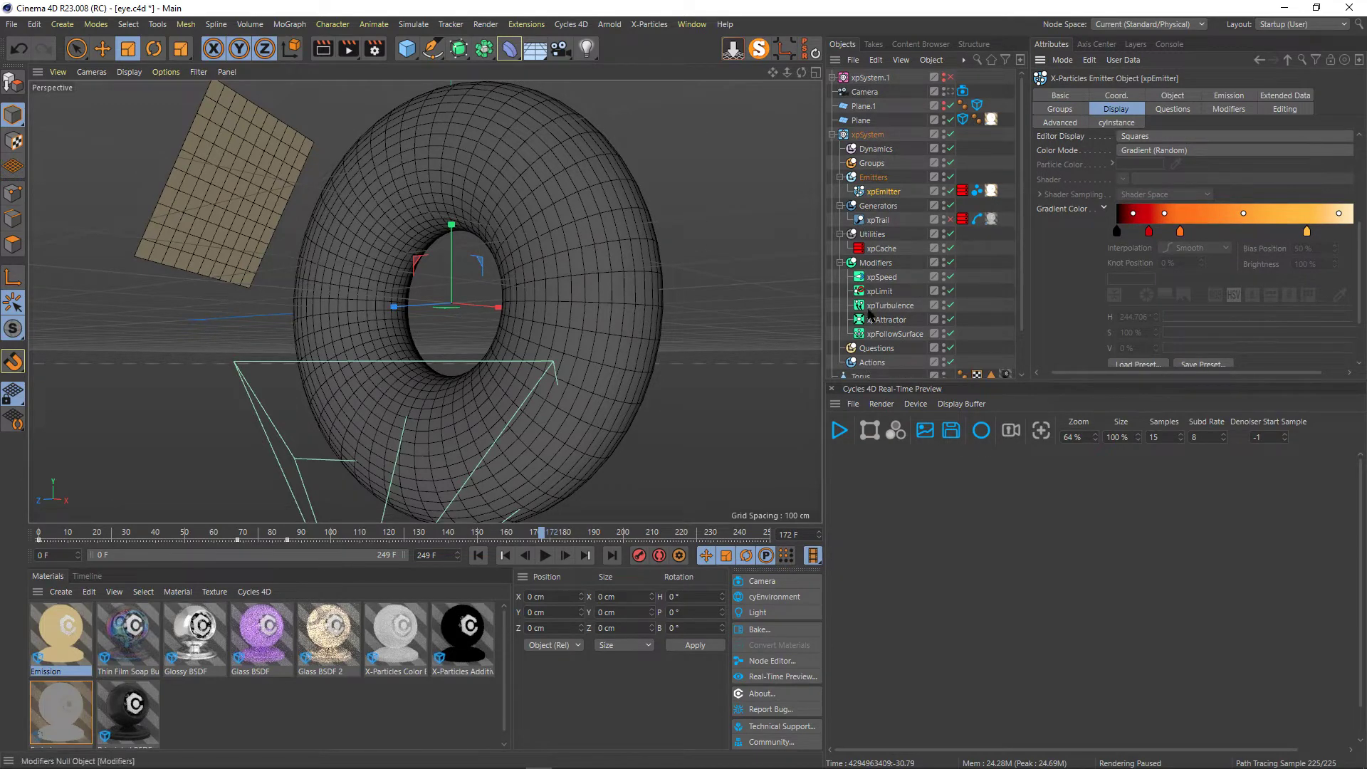
pyautogui.scroll(-3, 875, 338)
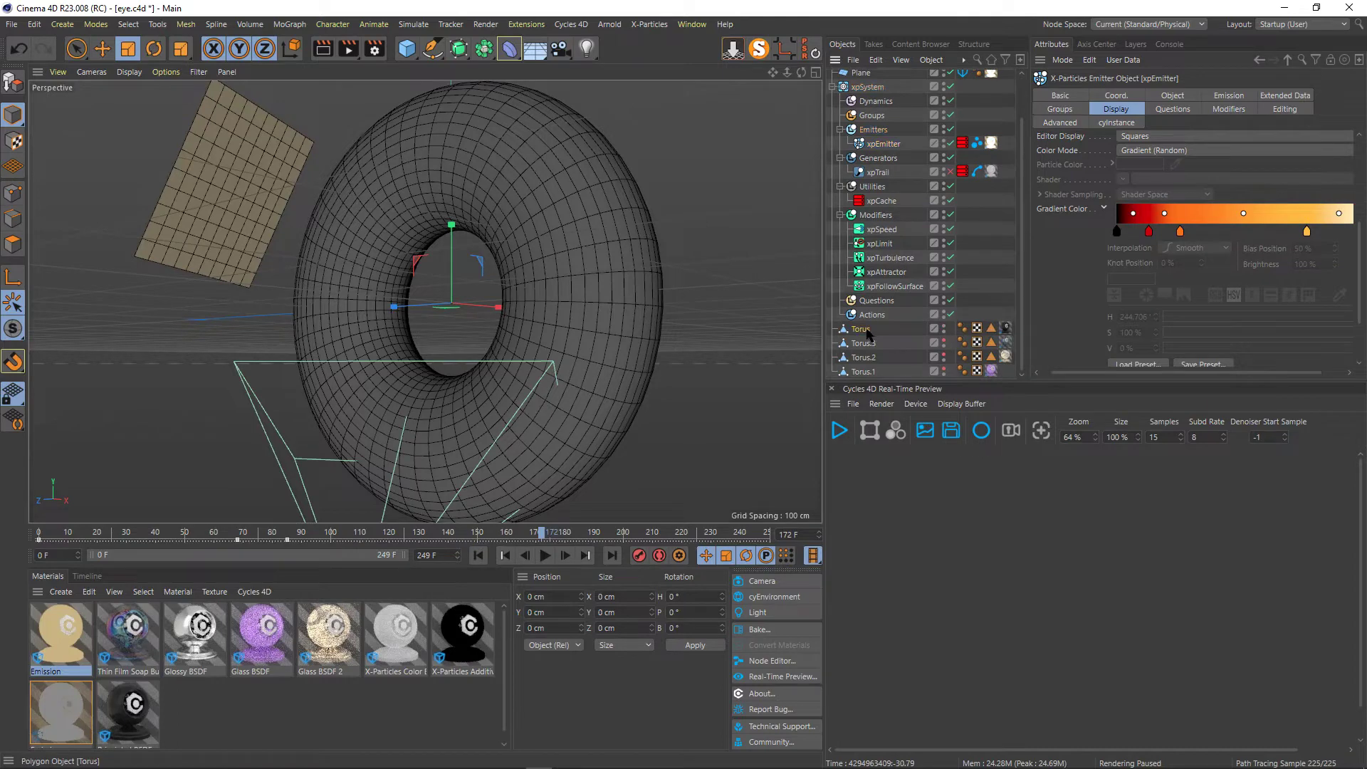
pyautogui.click(861, 329)
pyautogui.doubleClick(992, 328)
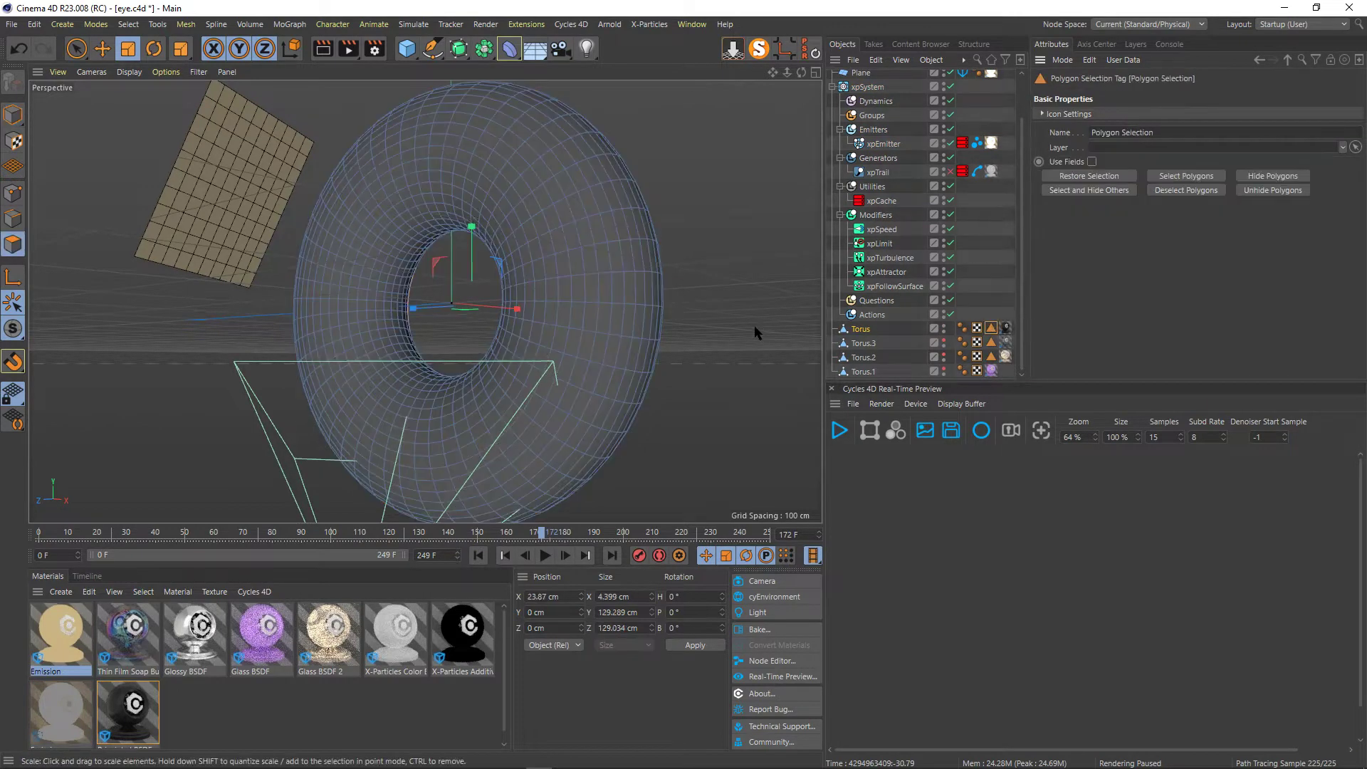
pyautogui.moveTo(801, 72); pyautogui.dragTo(713, 80)
pyautogui.keyDown('alt'); pyautogui.moveTo(425, 301); pyautogui.dragTo(425, 301); pyautogui.keyUp('alt')
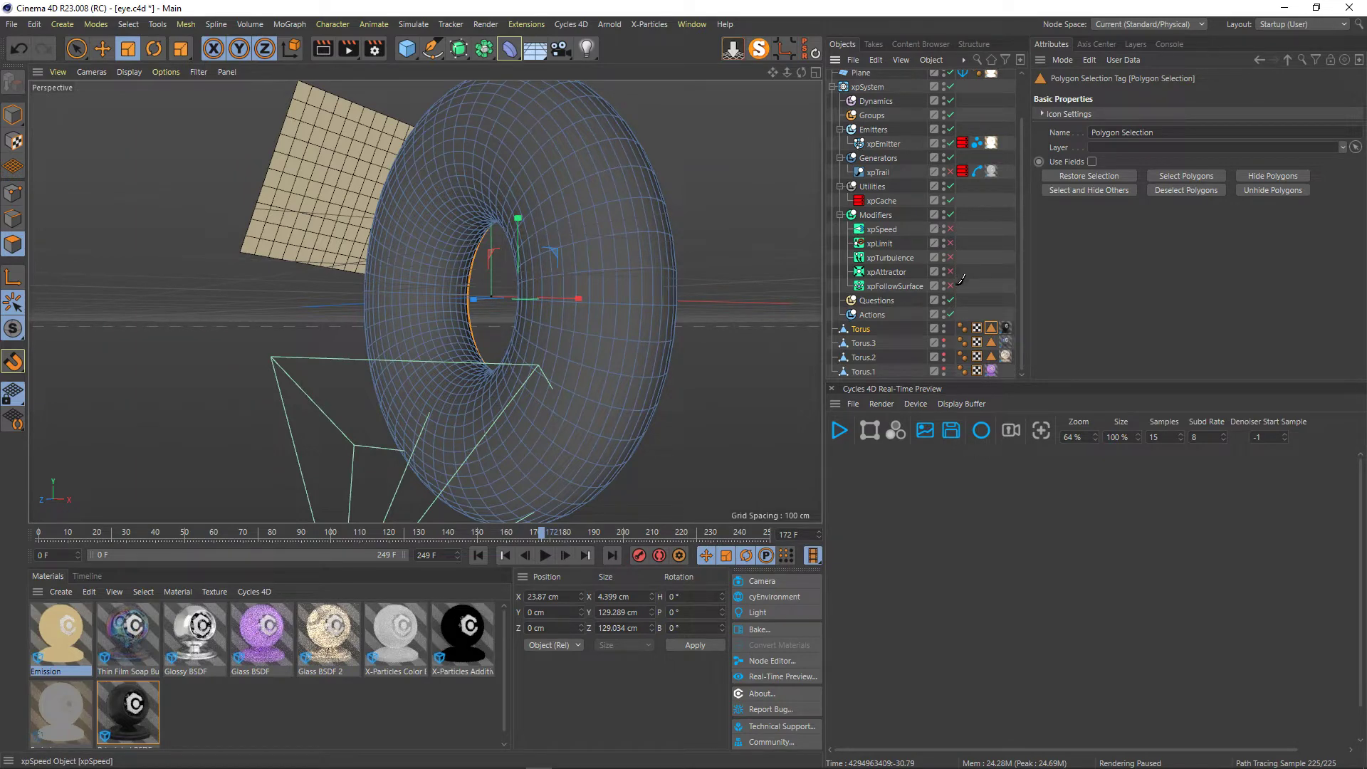
# With all five xpSystem modifiers disabled, play the simulation from the first frame and stop at frame 48.
pyautogui.click(478, 555)
pyautogui.click(545, 556)
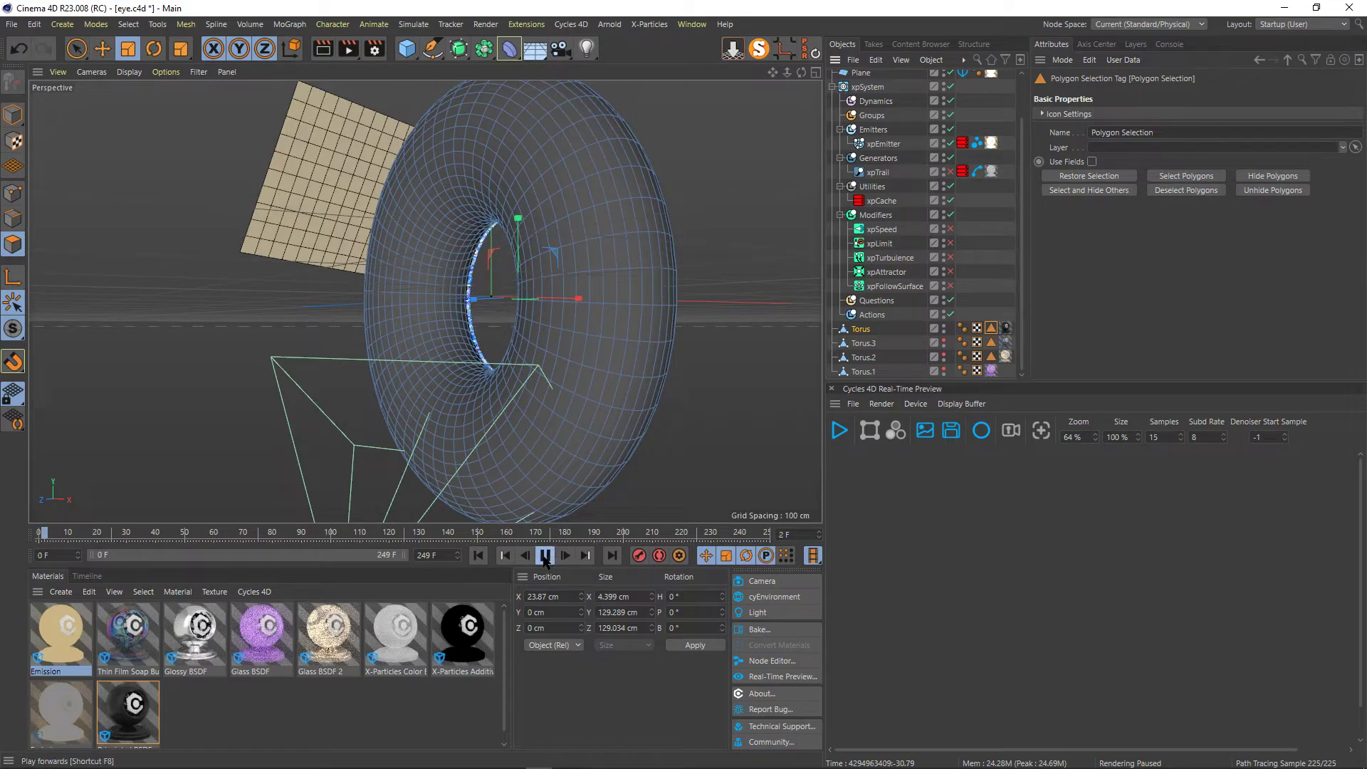
pyautogui.click(545, 556)
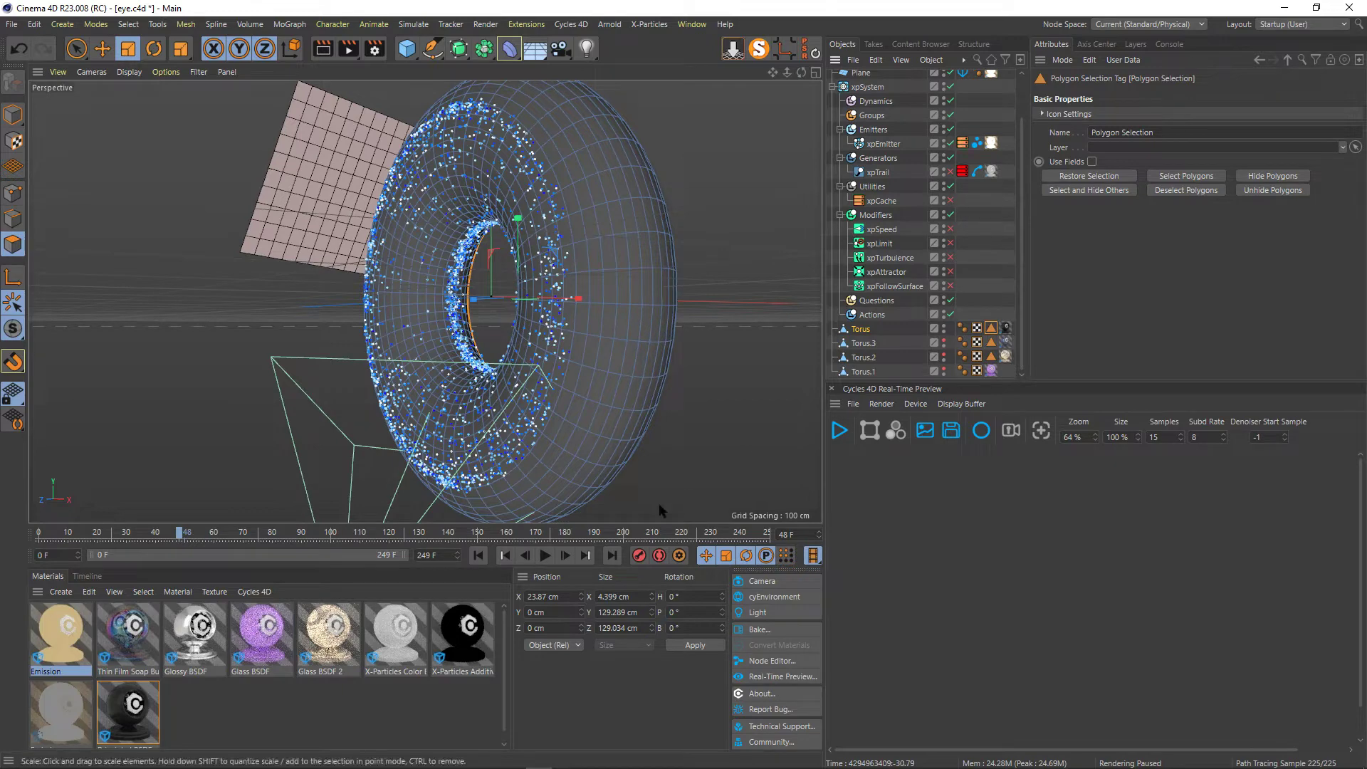
# Replay the simulation from the first frame and review the xpEmitter's emission settings, including birthrate, lifespan and speed.
pyautogui.click(479, 556)
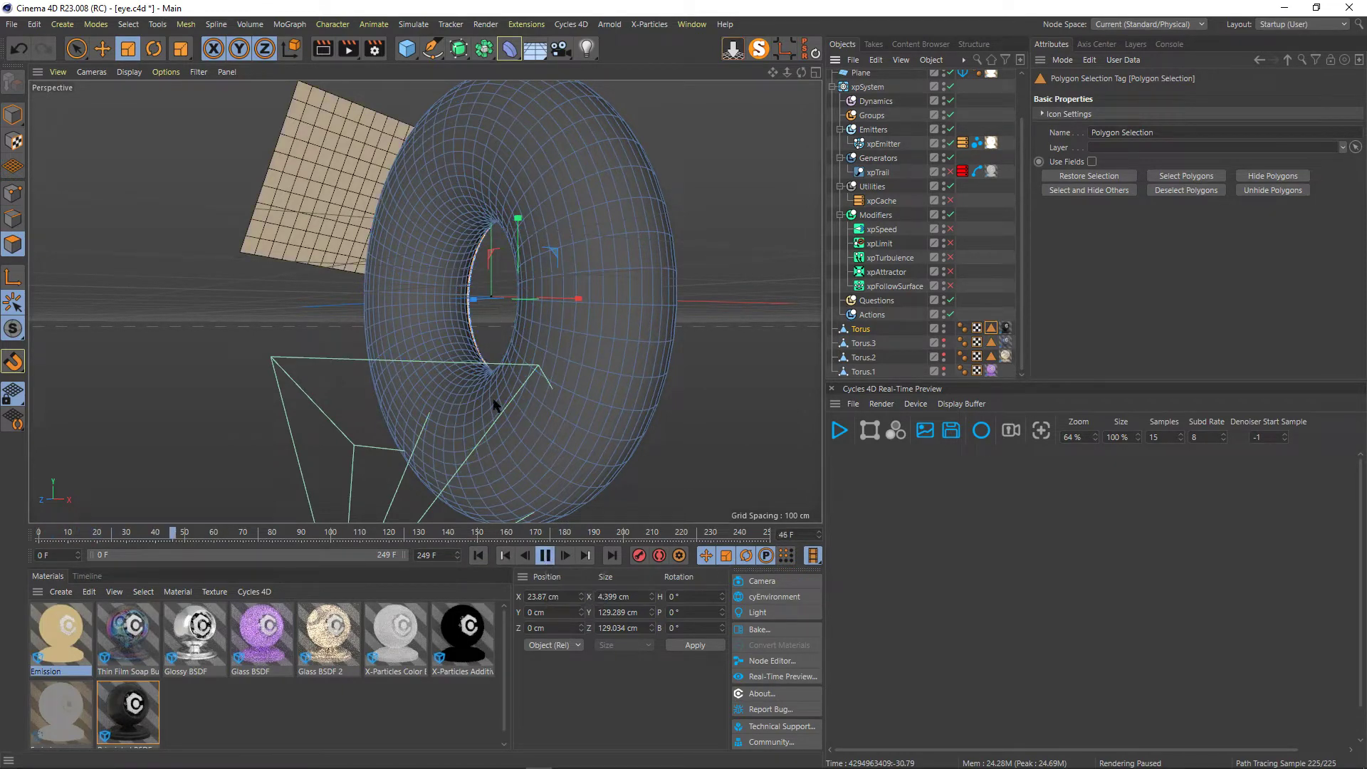
pyautogui.click(883, 144)
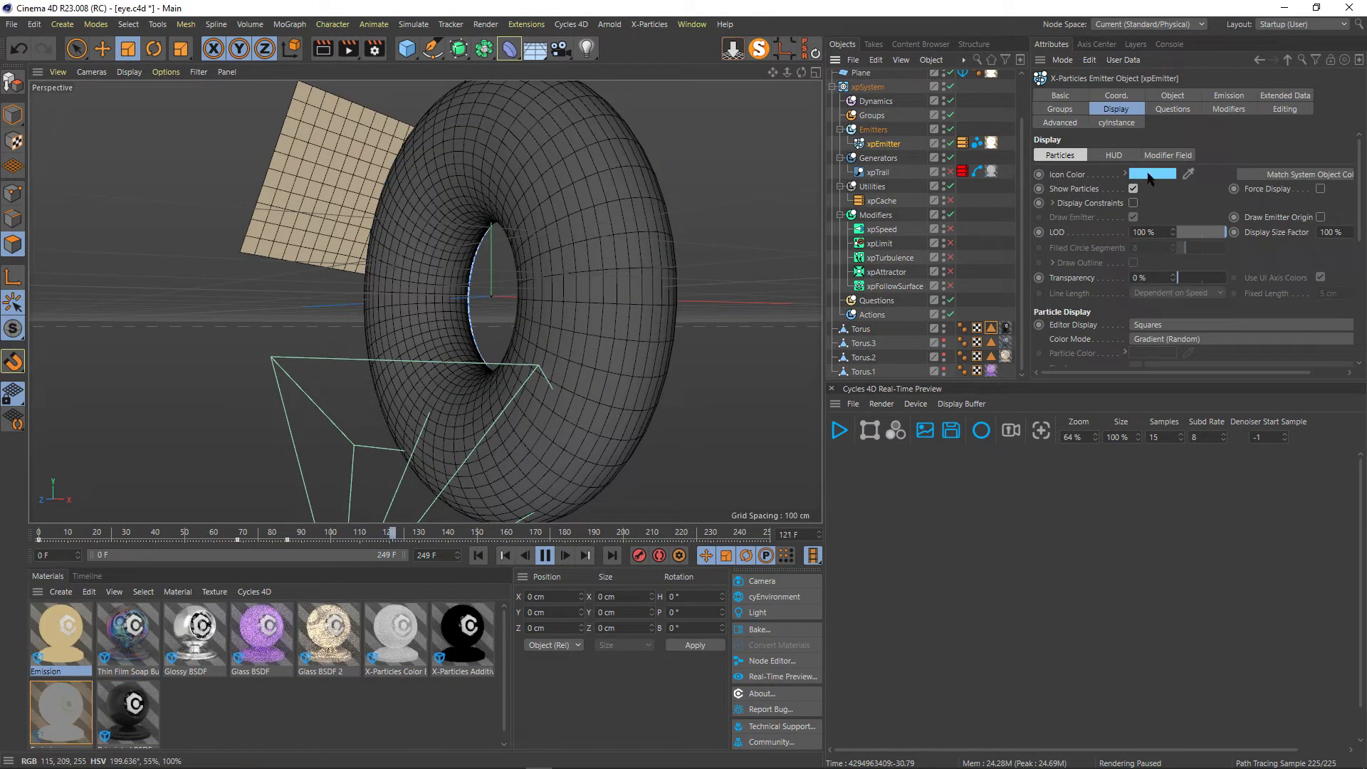
pyautogui.click(1235, 98)
pyautogui.scroll(3, 1050, 235)
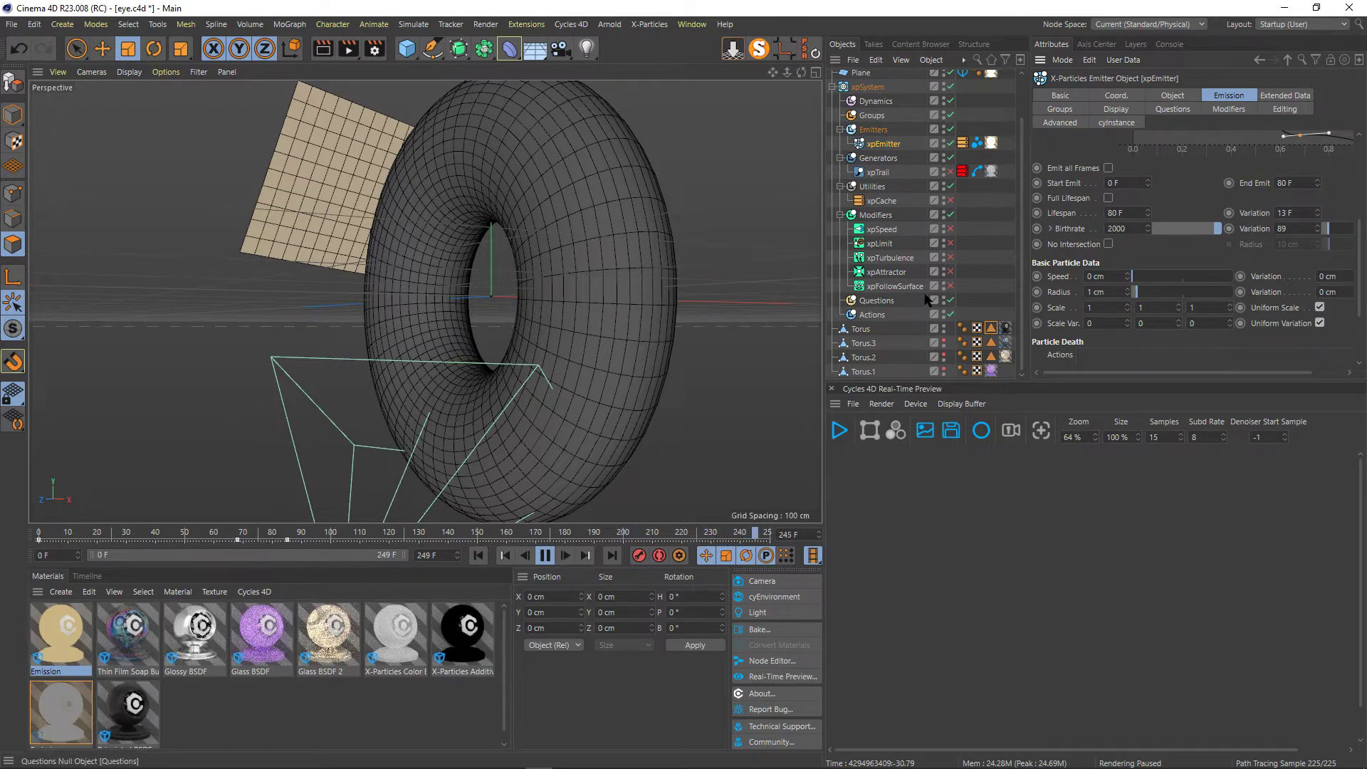
# Enable the xpAttractor modifier, review its settings and watch its pull on the particles from farther away, stopping at frame 85.
pyautogui.click(951, 272)
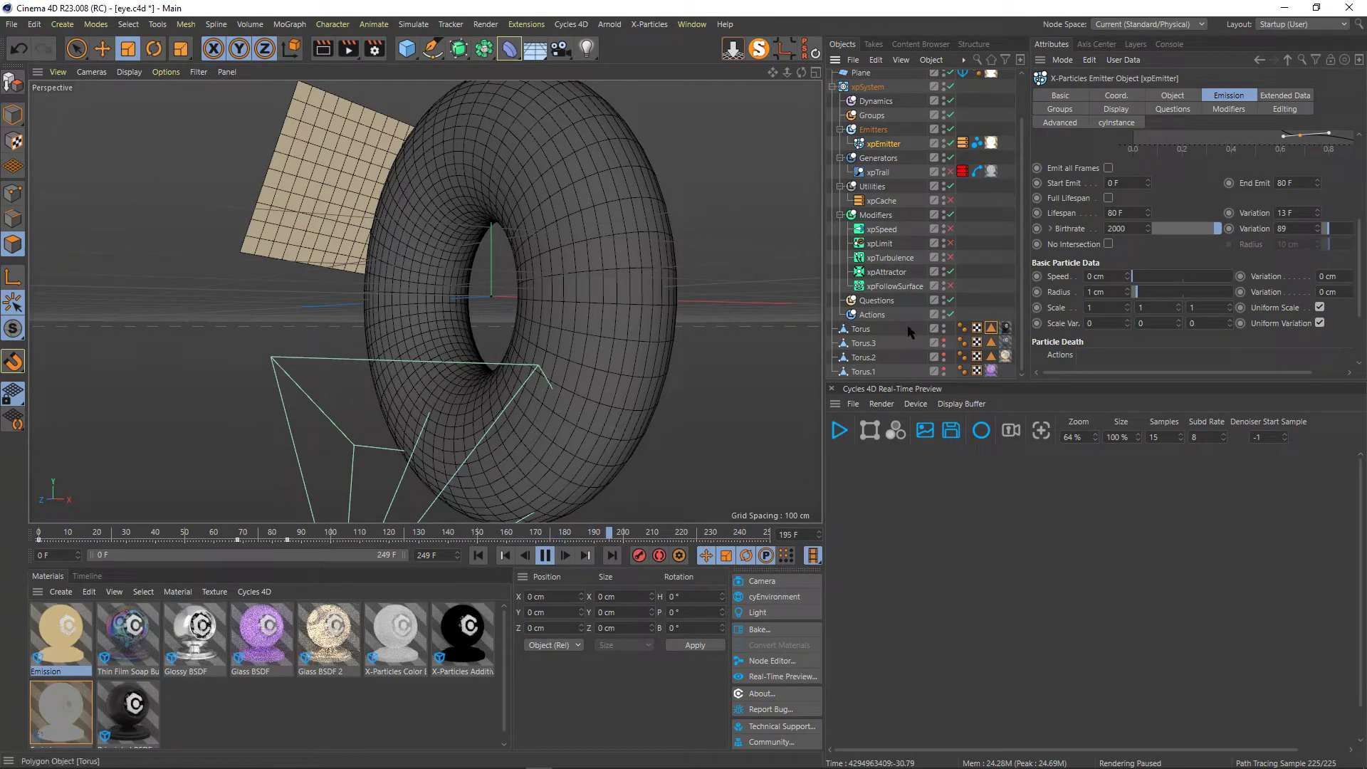
pyautogui.click(887, 272)
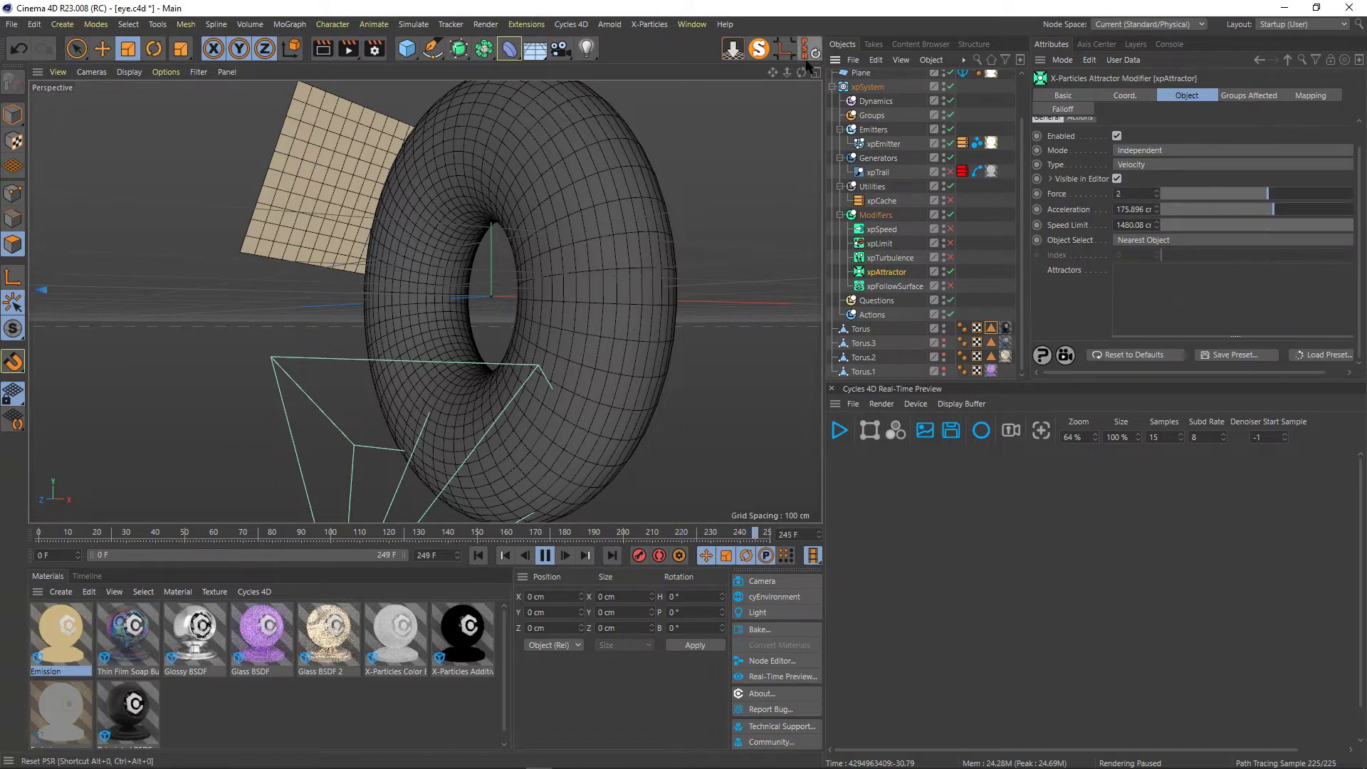
pyautogui.moveTo(787, 72); pyautogui.dragTo(727, 73)
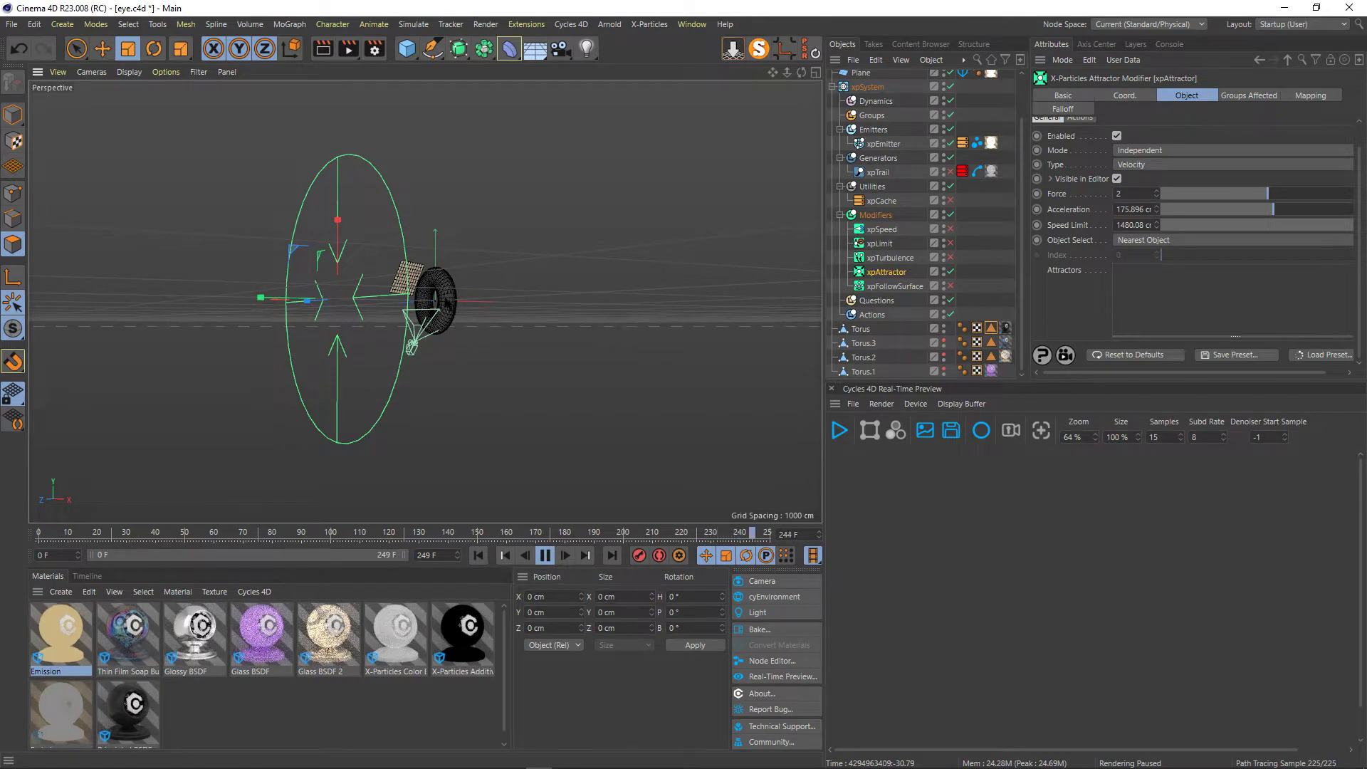
pyautogui.scroll(5, 447, 303)
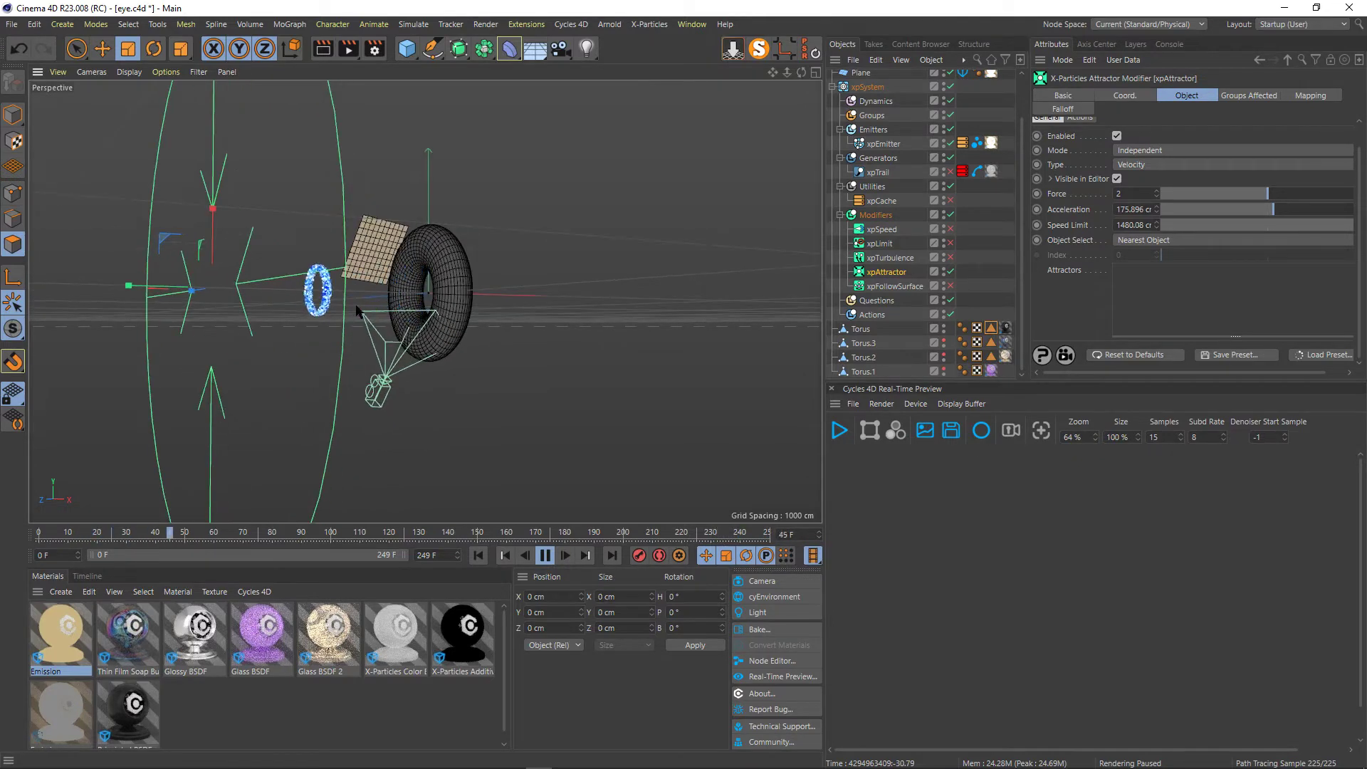
pyautogui.press('F8')
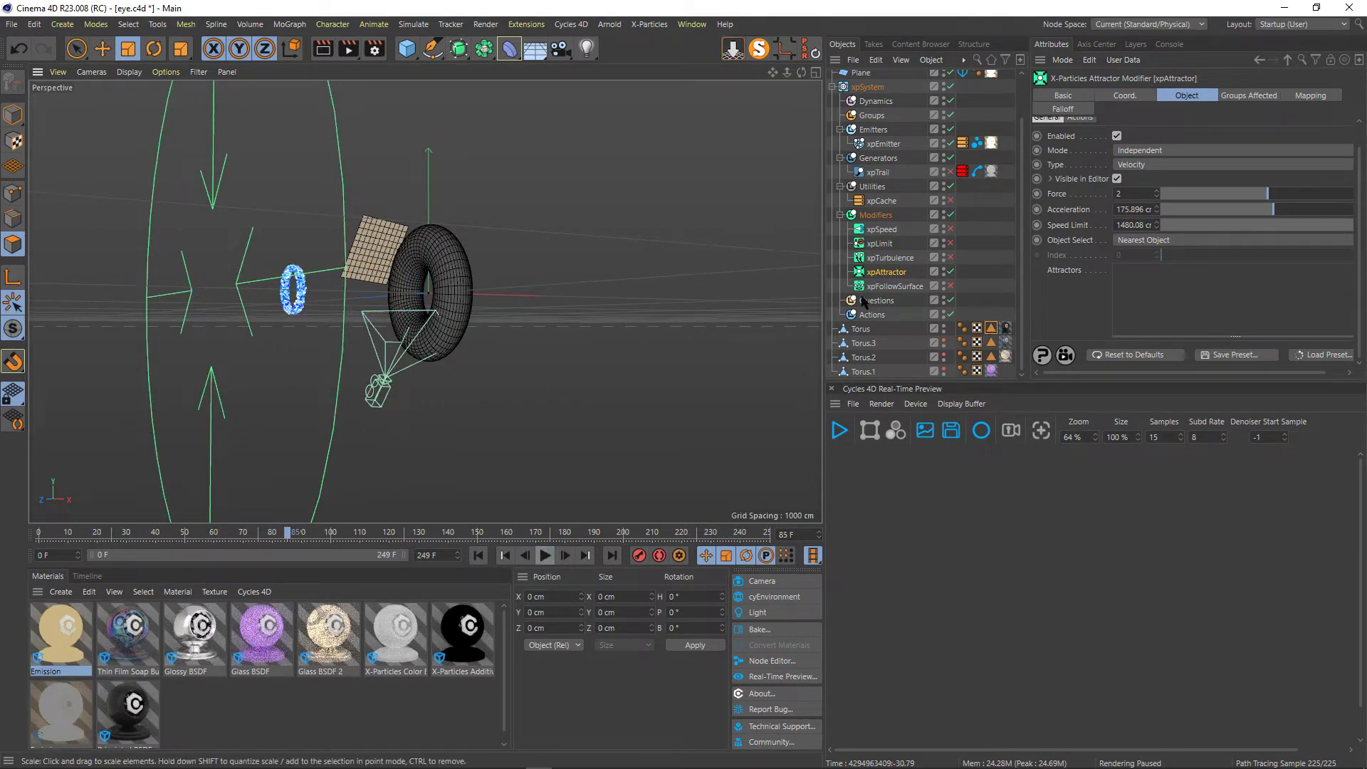
# Enable the xpFollowSurface modifier and replay the simulation from the first frame to inspect the particle motion on the torus.
pyautogui.click(949, 285)
pyautogui.click(478, 556)
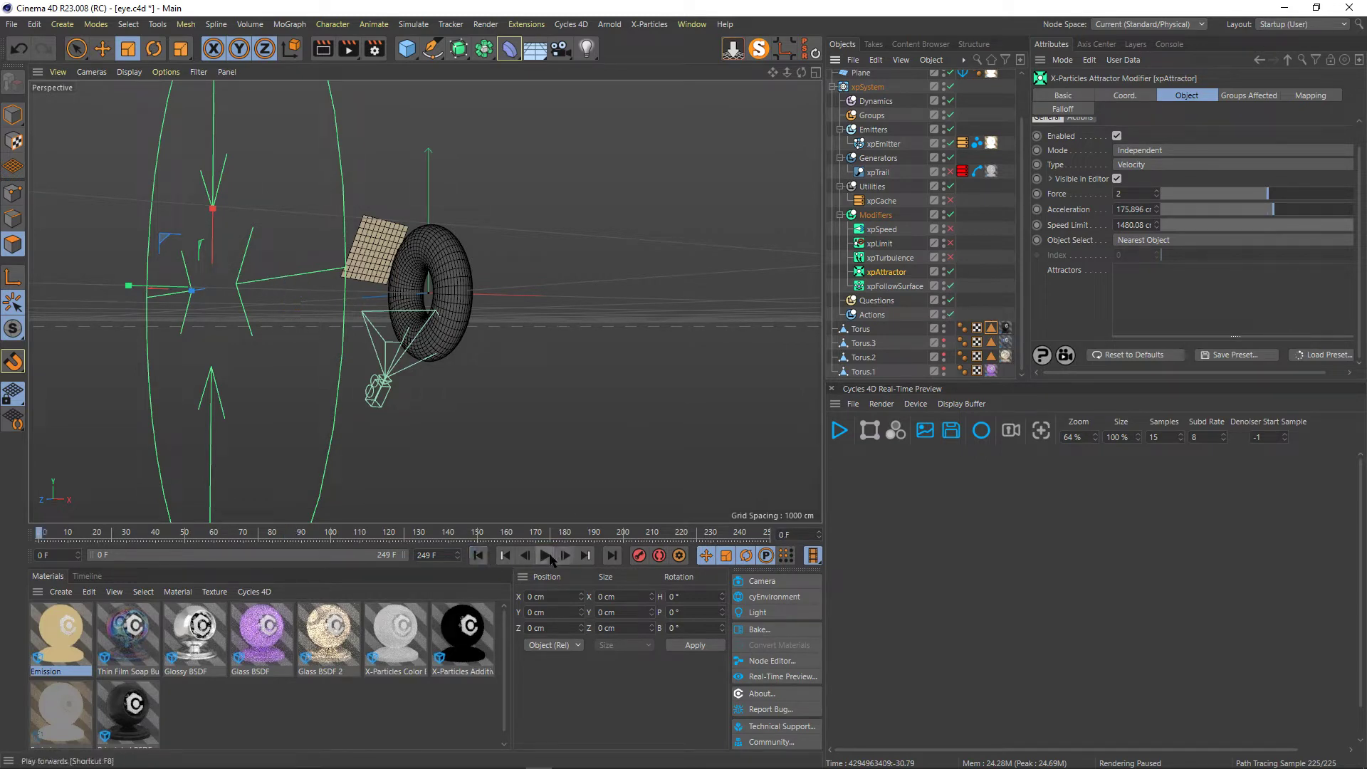
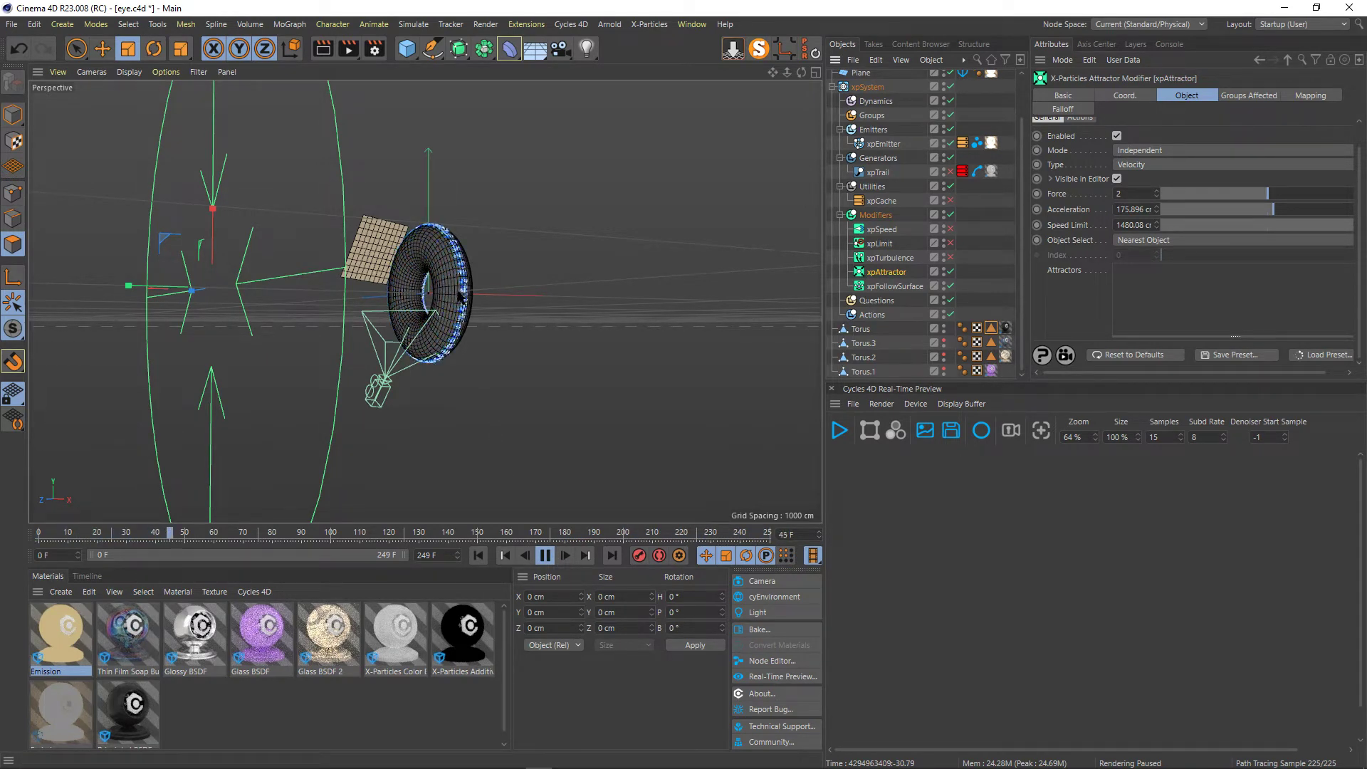
pyautogui.moveTo(496, 297)
pyautogui.keyDown('alt'); pyautogui.mouseDown()
pyautogui.moveTo(438, 310)
pyautogui.moveTo(488, 290)
pyautogui.mouseUp(); pyautogui.keyUp('alt')
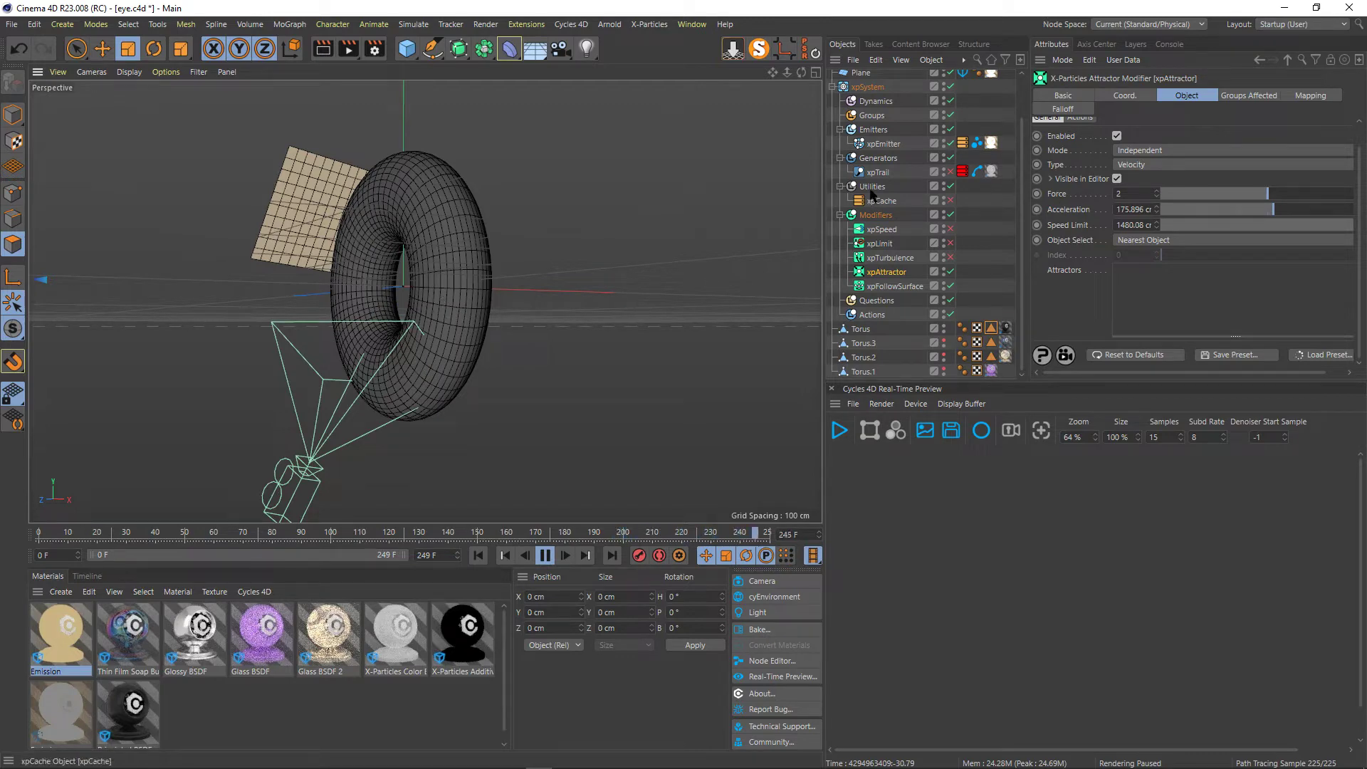
# Review the xpEmitter's emission range, lifespan and birthrate while inspecting the particles on the torus up close.
pyautogui.click(926, 145)
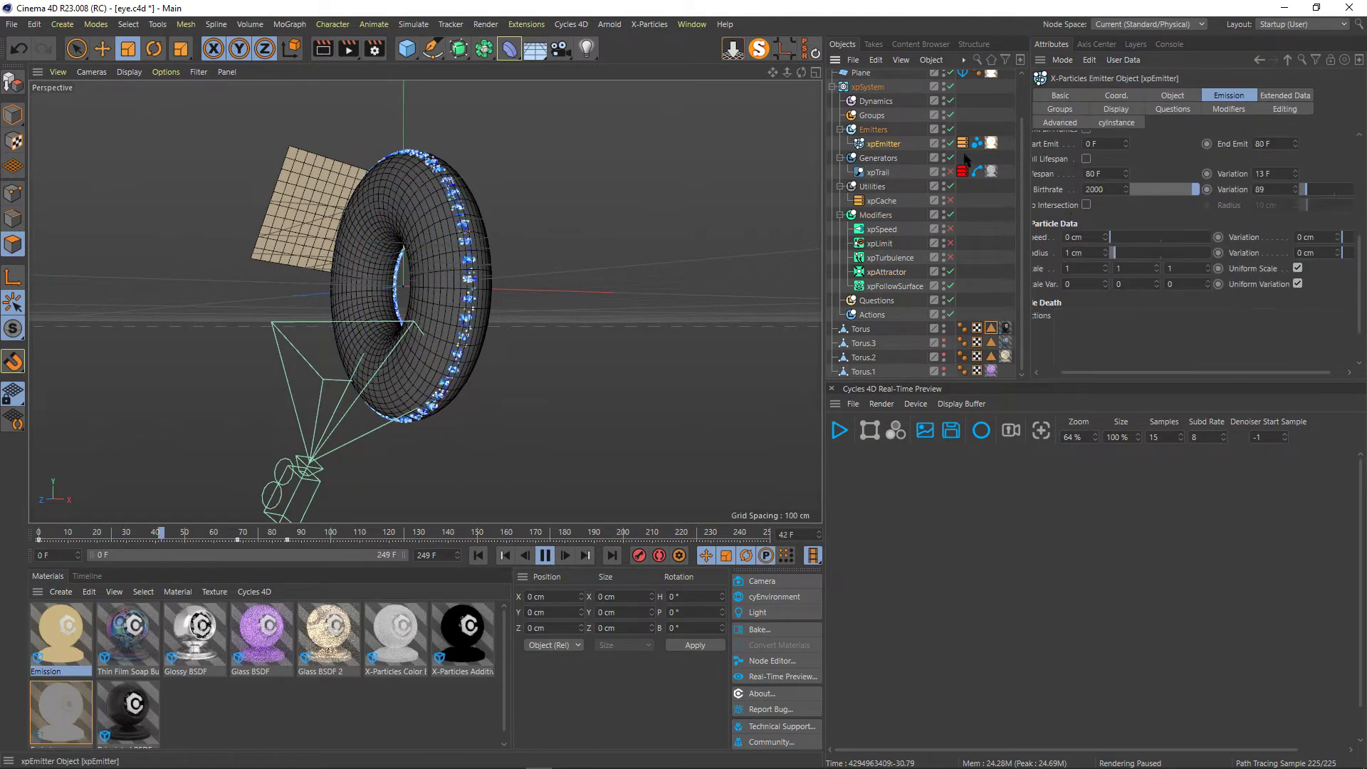
pyautogui.moveTo(1113, 212); pyautogui.dragTo(1126, 276, button='middle')
pyautogui.moveTo(1243, 219); pyautogui.dragTo(1269, 264, button='middle')
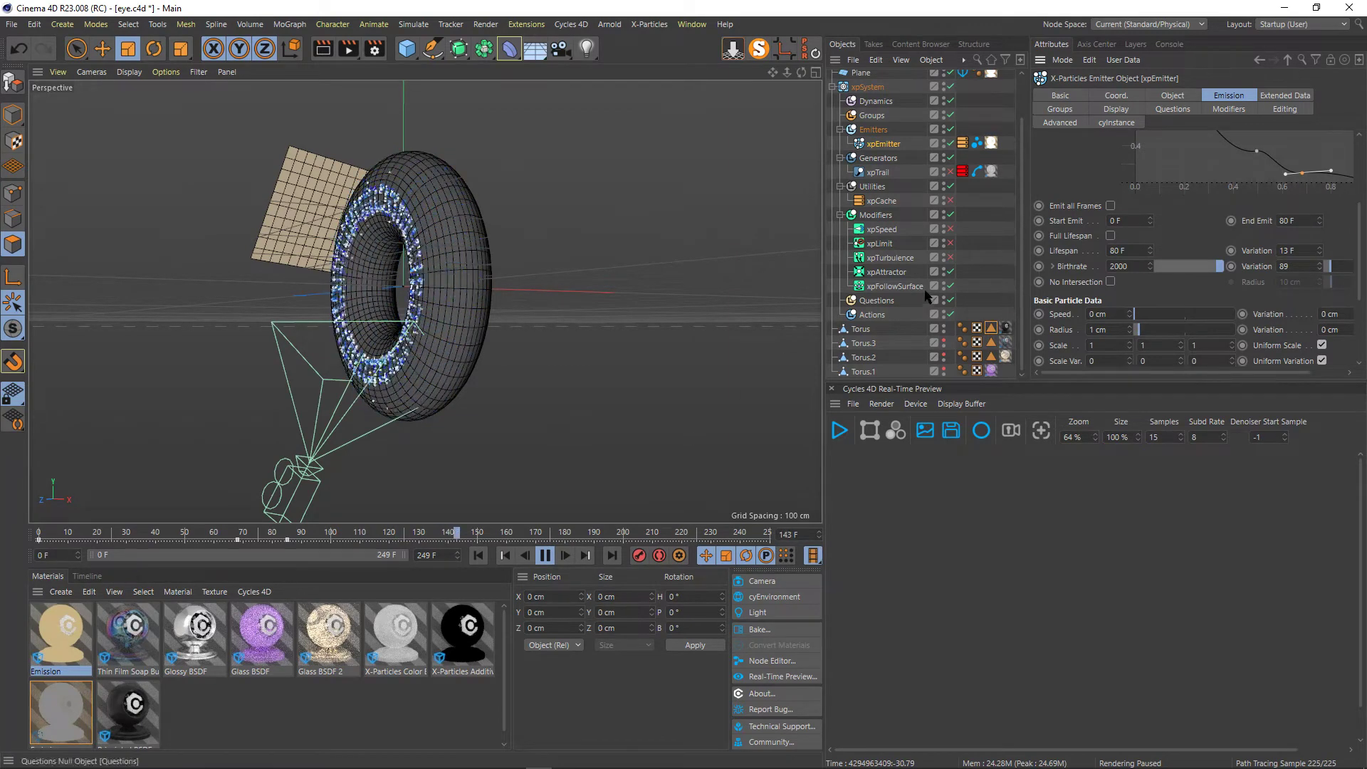
pyautogui.scroll(-1, 1132, 199)
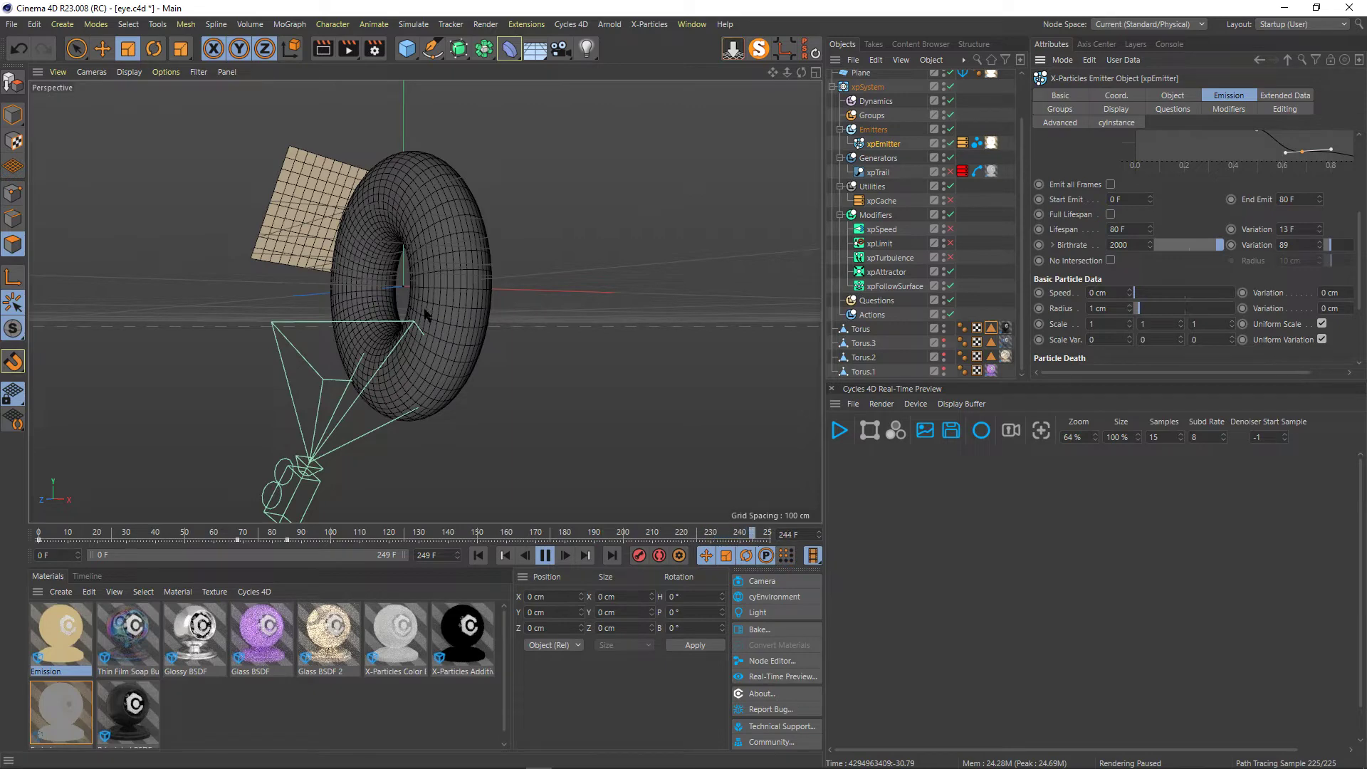
pyautogui.scroll(5, 442, 308)
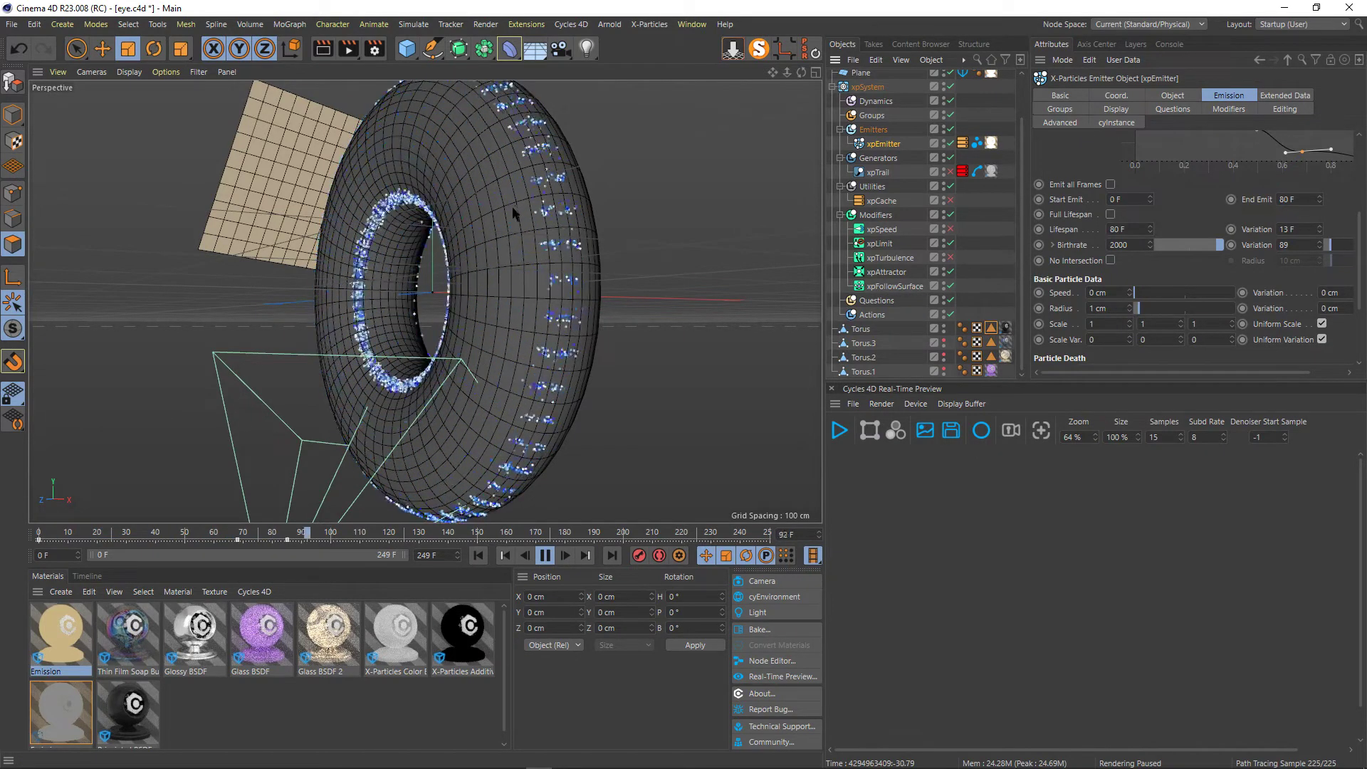
# Enable the xpTurbulence modifier and review its noise type, active axes, scale and strength.
pyautogui.click(951, 244)
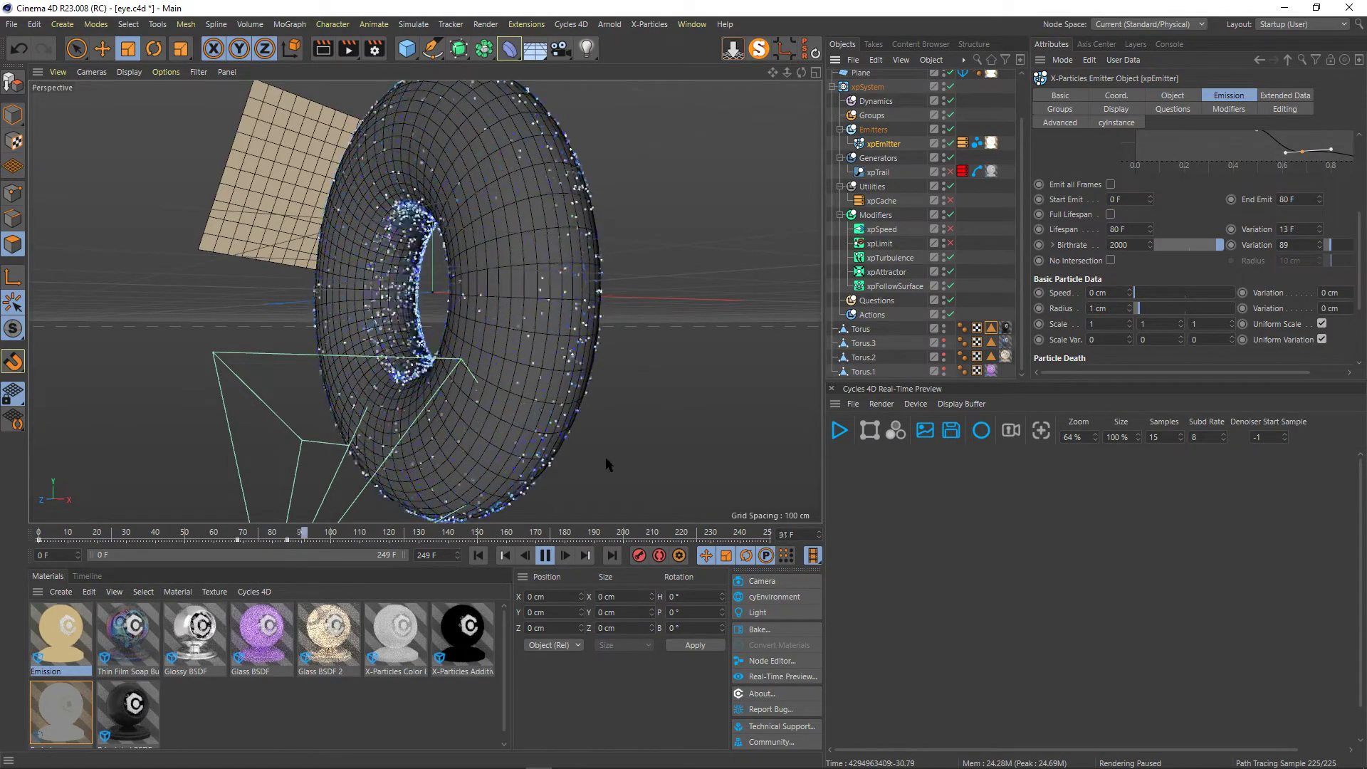
pyautogui.click(890, 259)
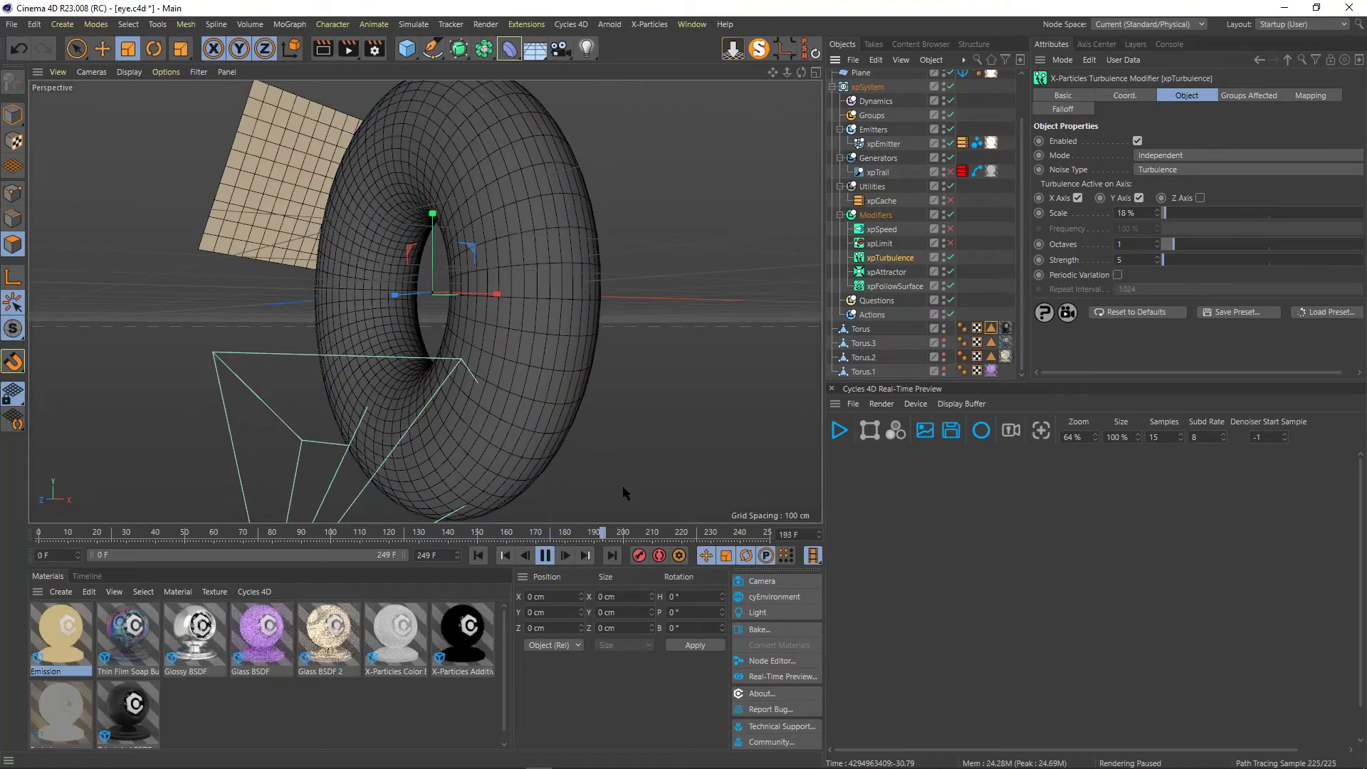
pyautogui.click(881, 243)
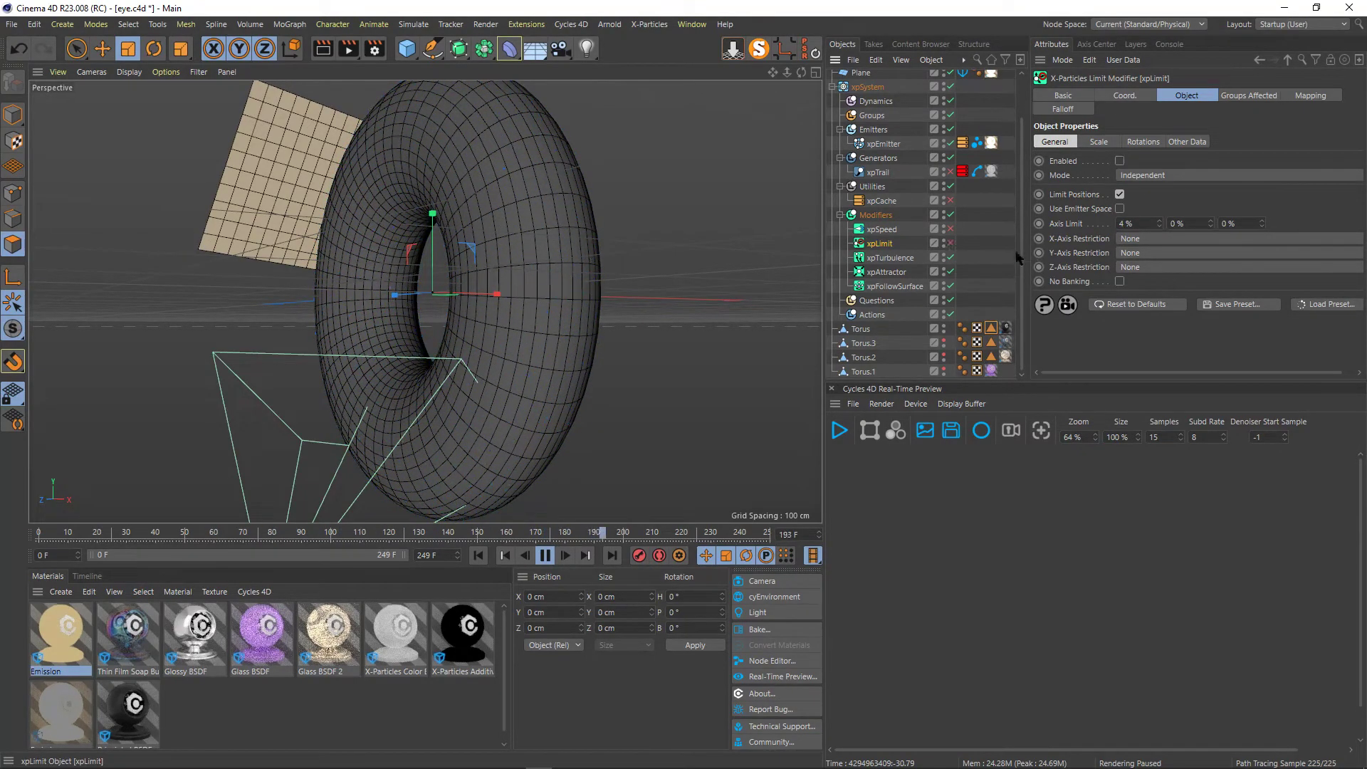
pyautogui.click(895, 259)
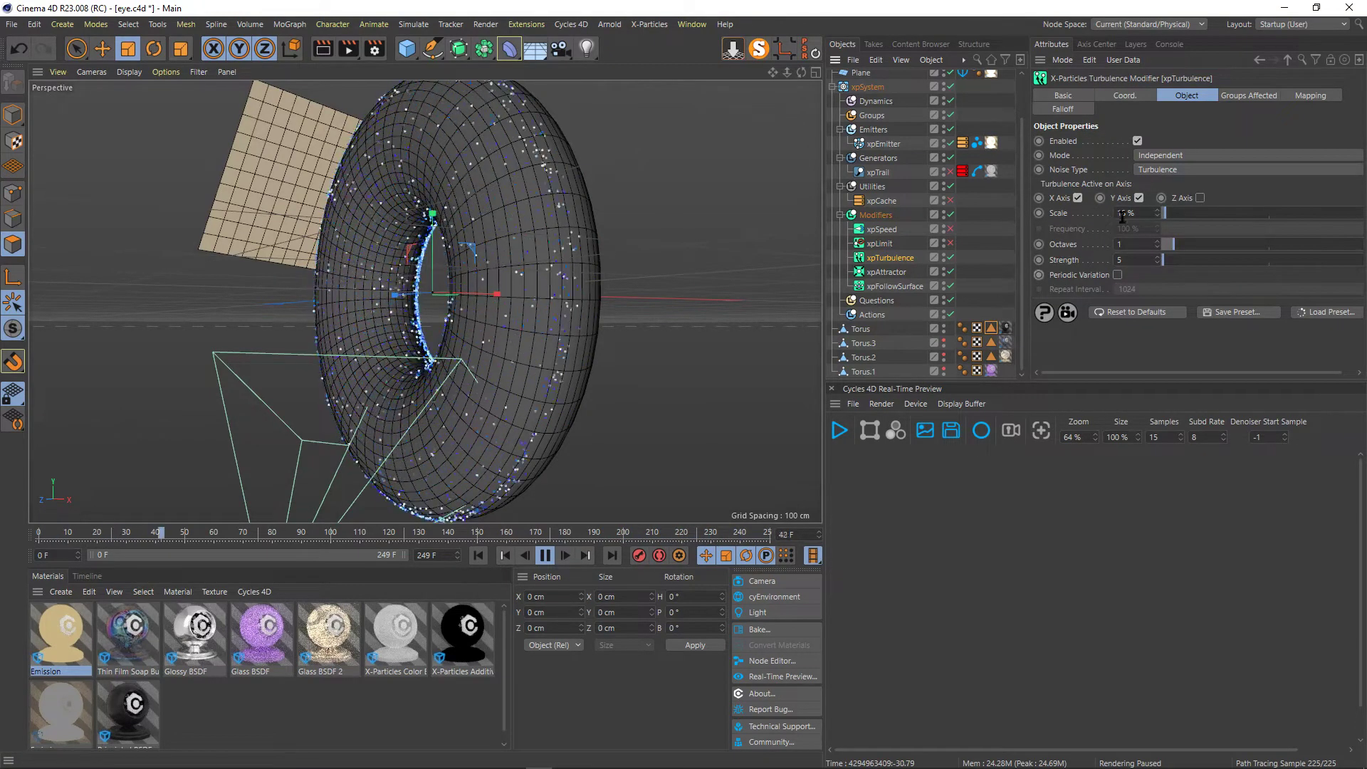
# Enable the xpLimit and xpSpeed modifiers and review the axis limit and speed value settings.
pyautogui.click(950, 243)
pyautogui.click(890, 243)
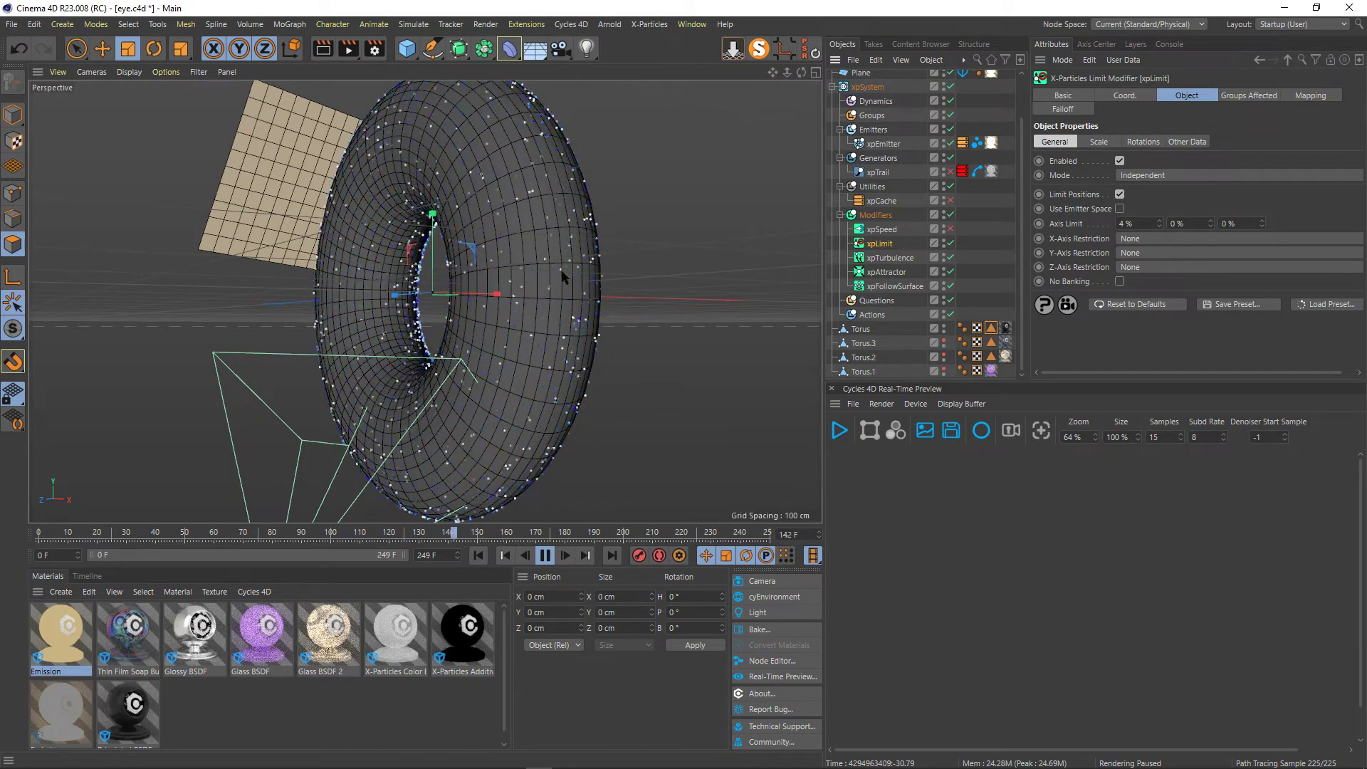
pyautogui.click(883, 229)
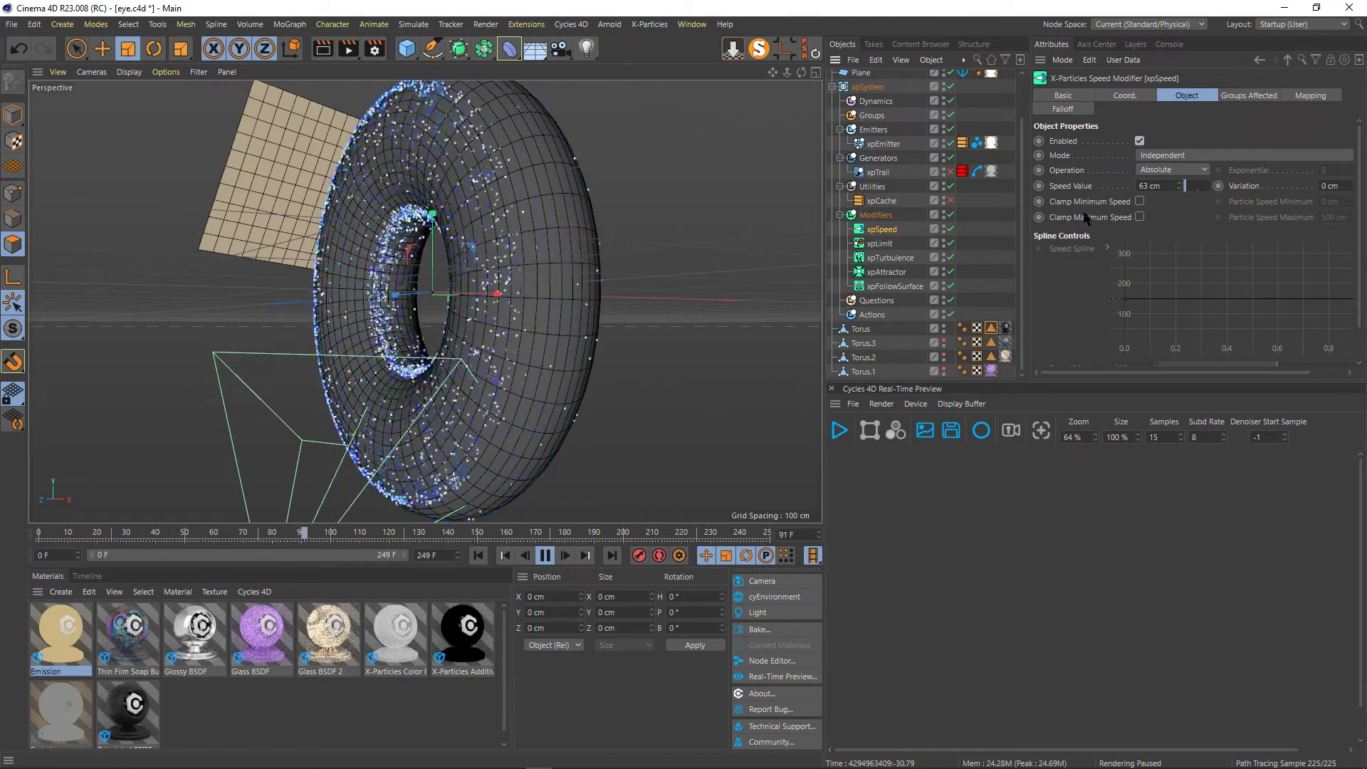
pyautogui.hscroll(1, 1080, 263)
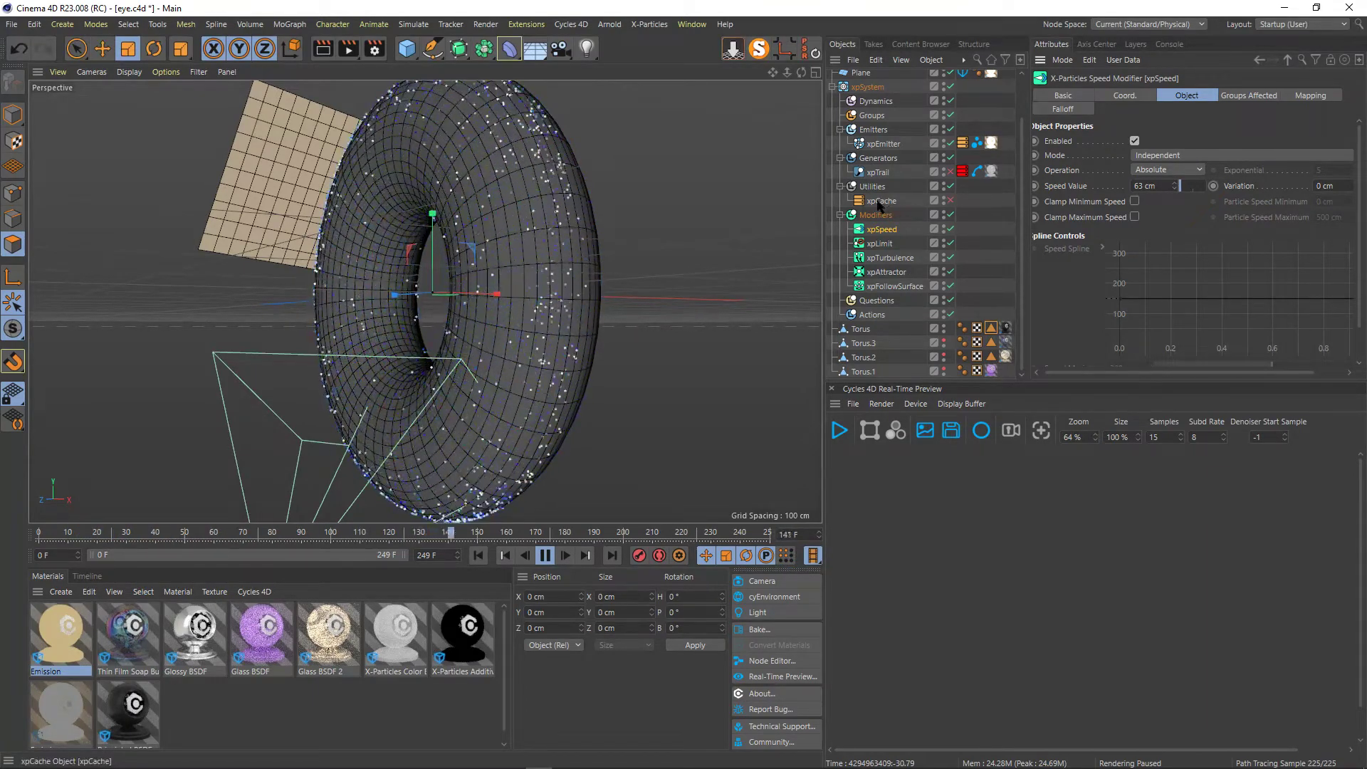
# Enable the xpTrail generator and review its trail length, variation and algorithm settings.
pyautogui.click(880, 174)
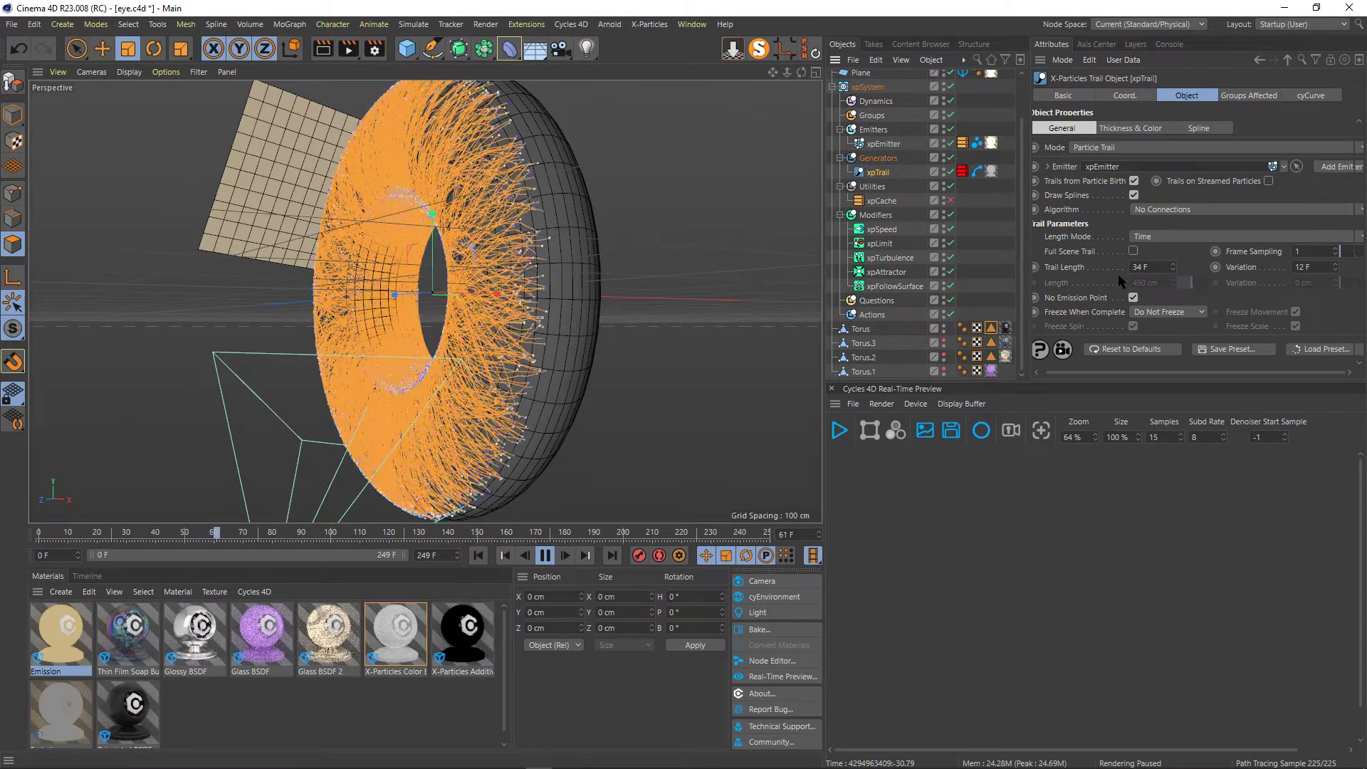
pyautogui.hscroll(1, 1038, 254)
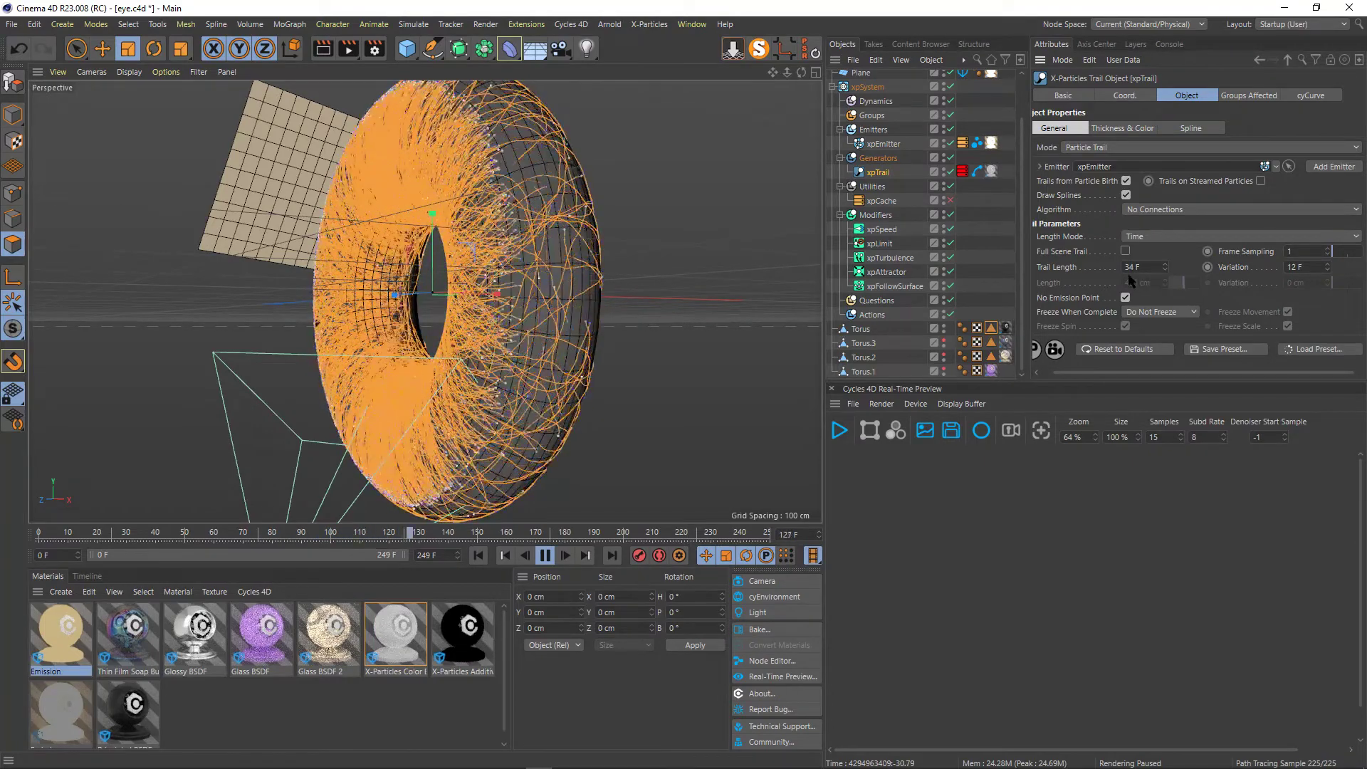
pyautogui.hscroll(-2, 1092, 266)
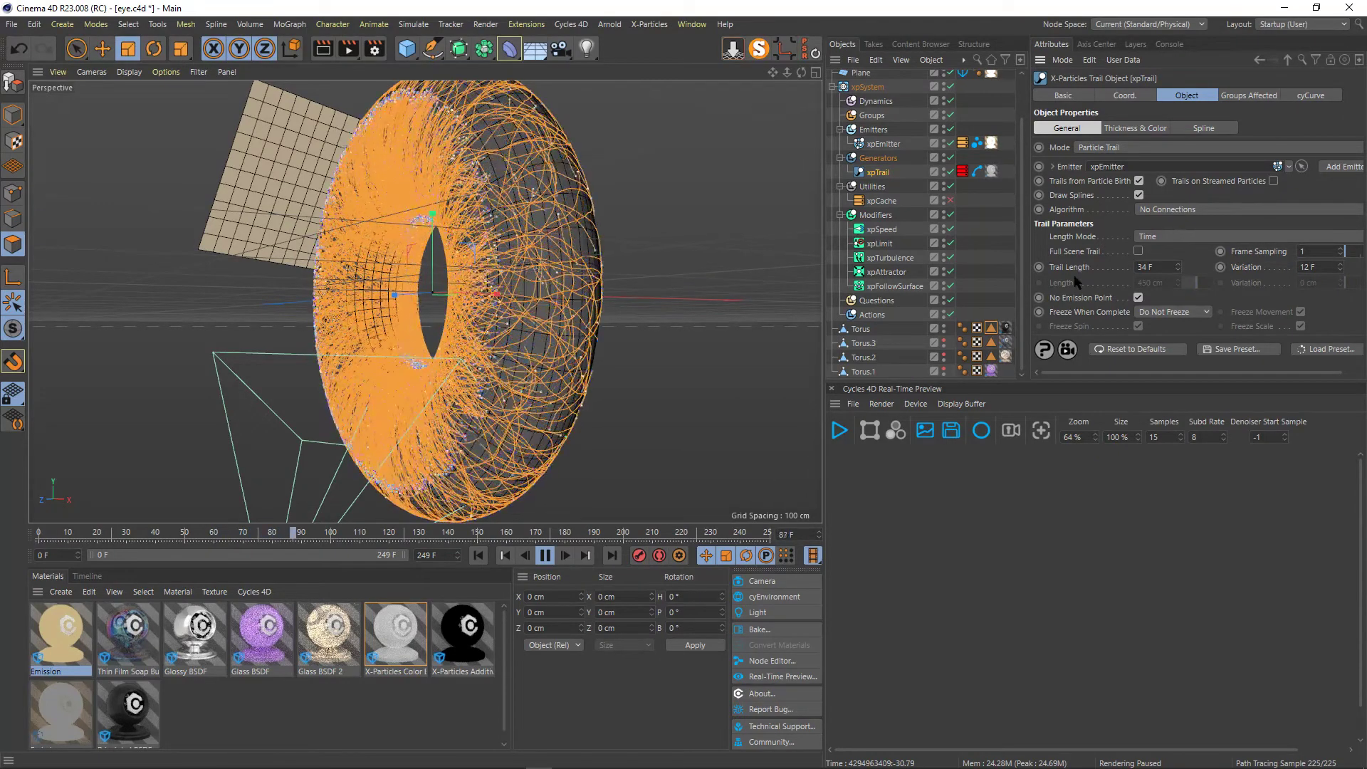
# Review the thickness curve in xpTrail's cyCurve tag and enable xpCache, inspecting the trails around the torus.
pyautogui.click(977, 172)
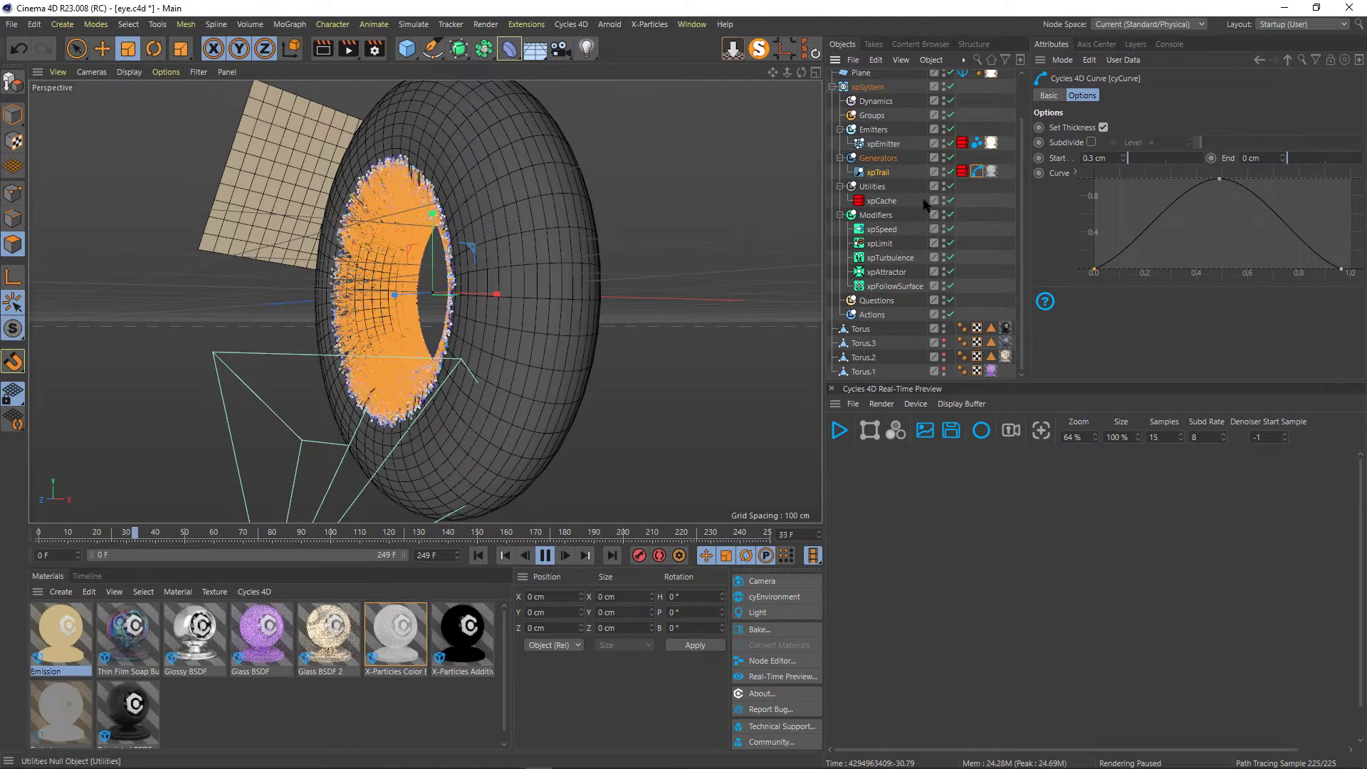
pyautogui.scroll(3, 903, 280)
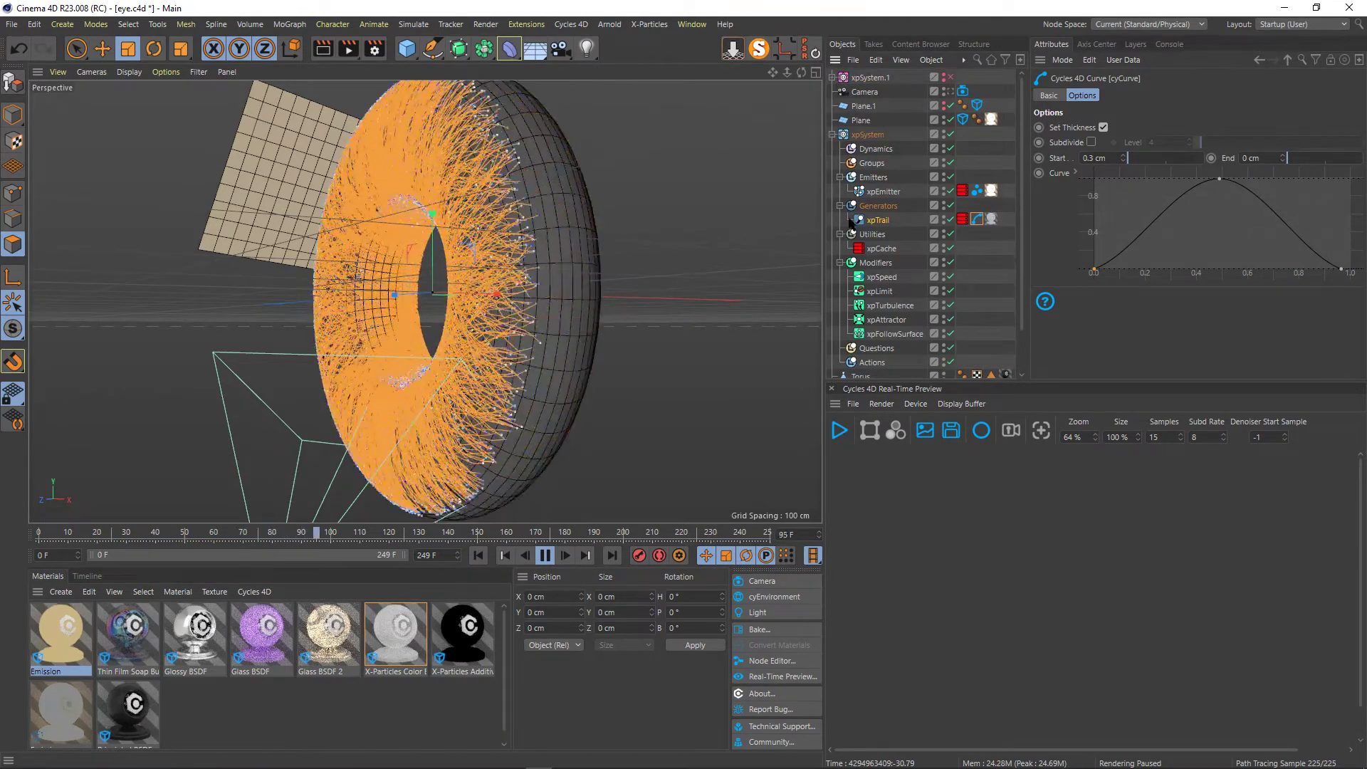
pyautogui.moveTo(800, 74); pyautogui.dragTo(804, 74)
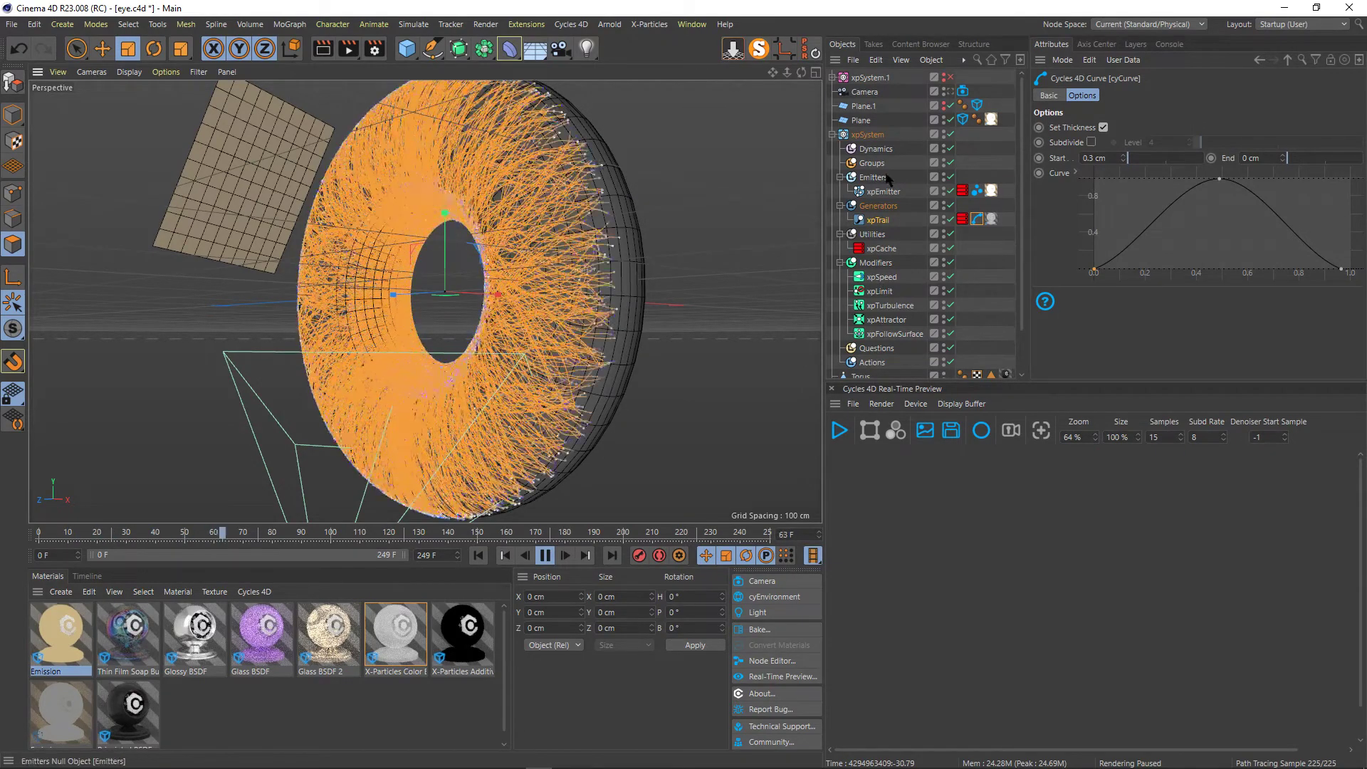
# Expand xpSystem.1 and enable it together with its xpEmitter and xpTurbulence modifier.
pyautogui.click(868, 79)
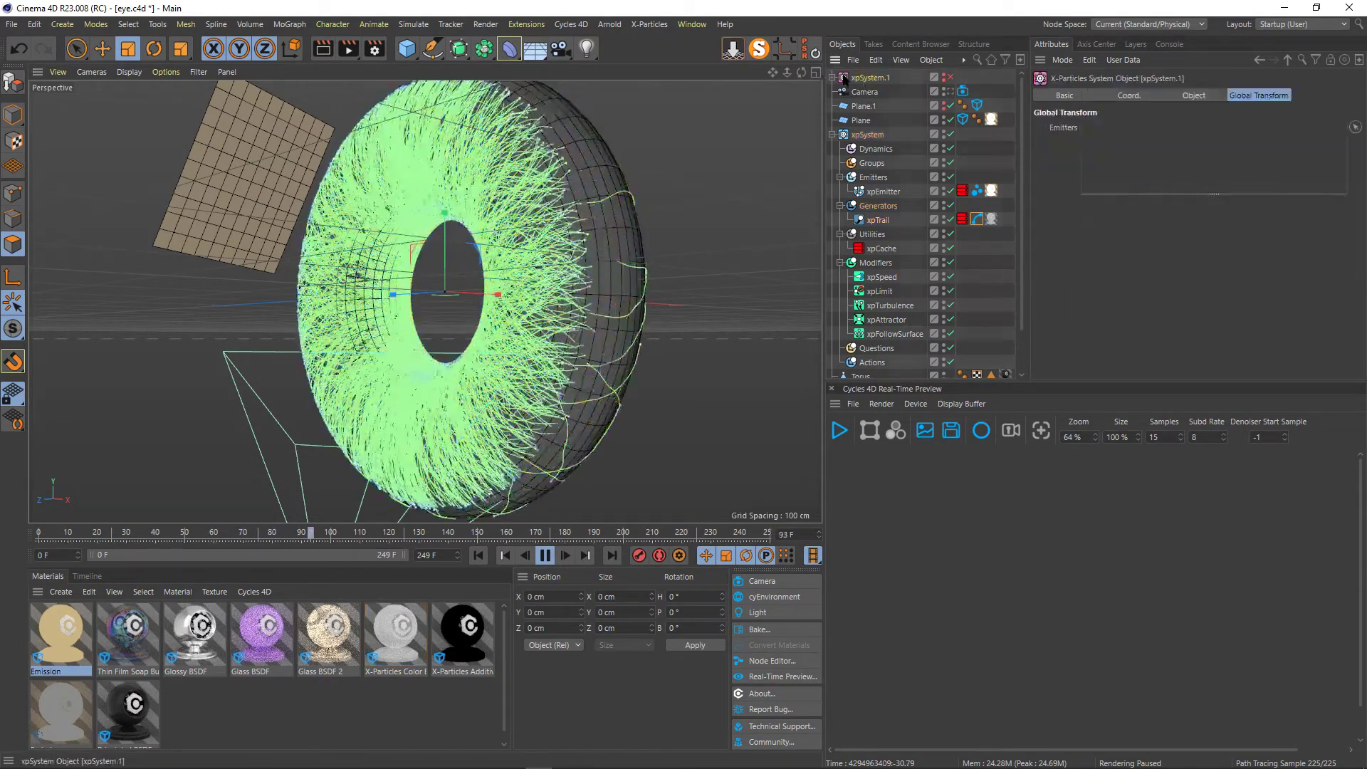
pyautogui.click(832, 77)
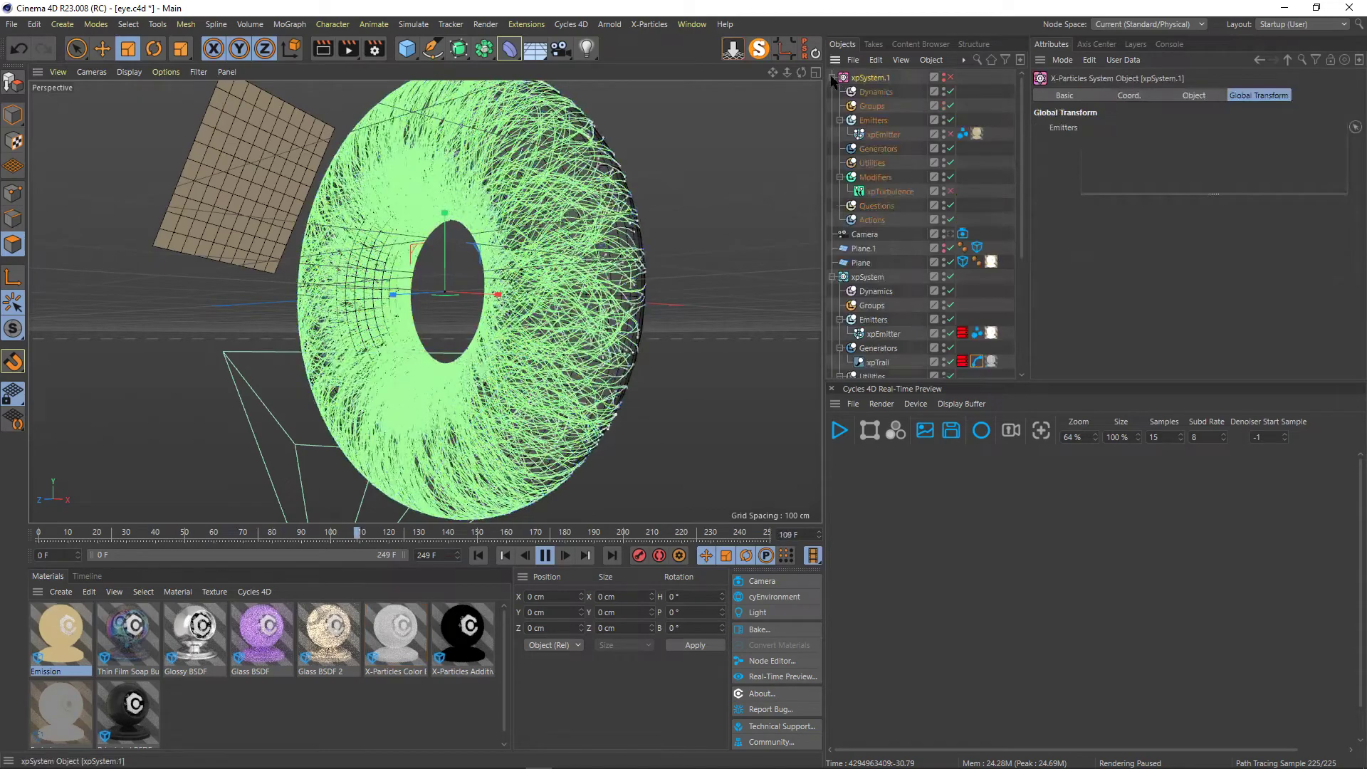
pyautogui.click(884, 135)
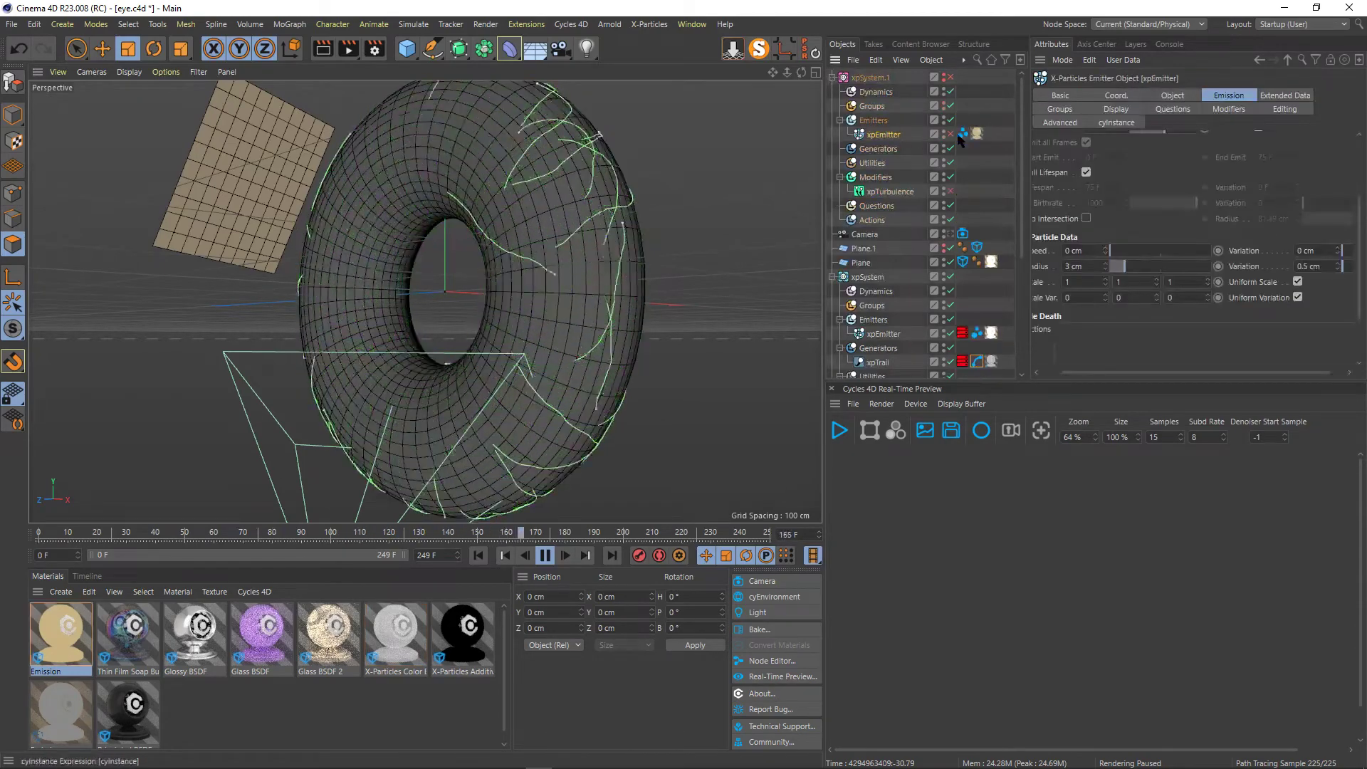
pyautogui.click(950, 78)
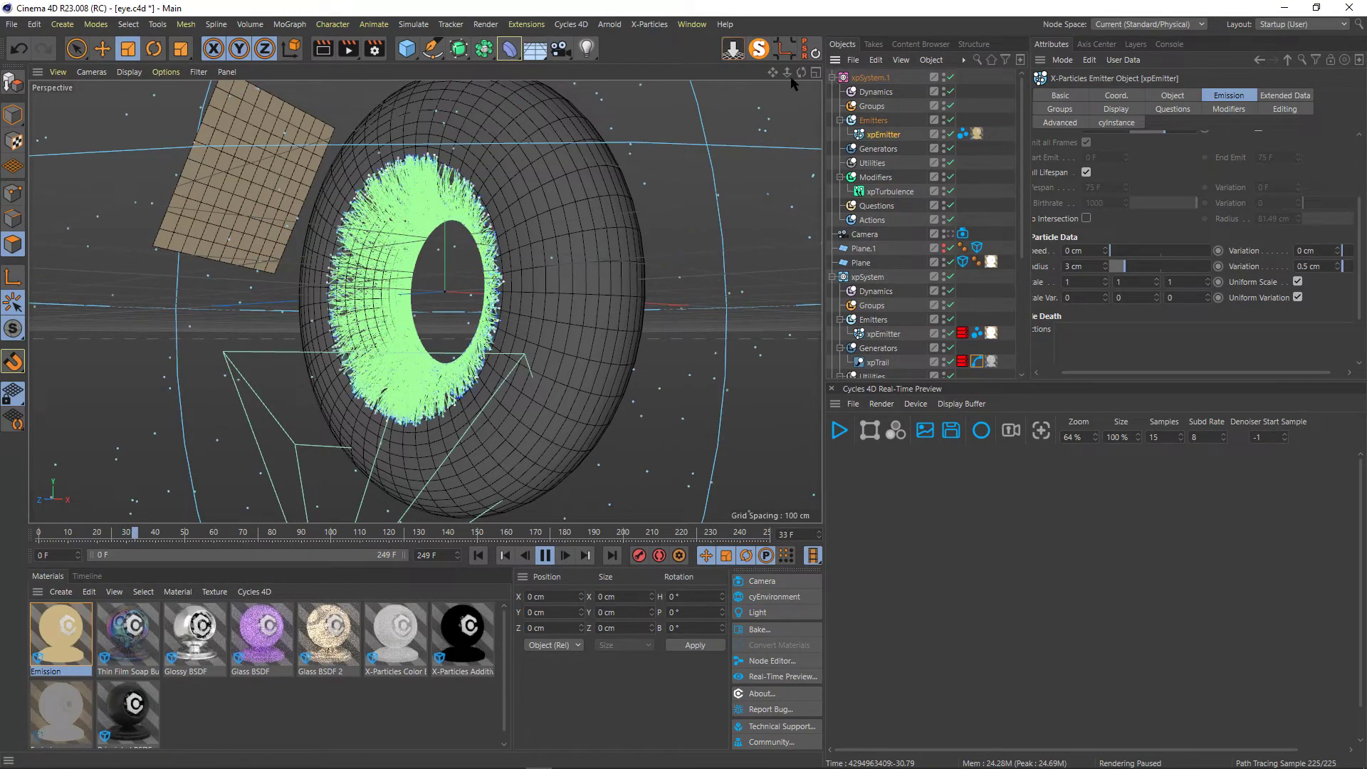
# Inspect the particles surrounding the torus from far and near, and review the emission settings of xpSystem.1's xpEmitter.
pyautogui.moveTo(789, 75); pyautogui.dragTo(752, 79)
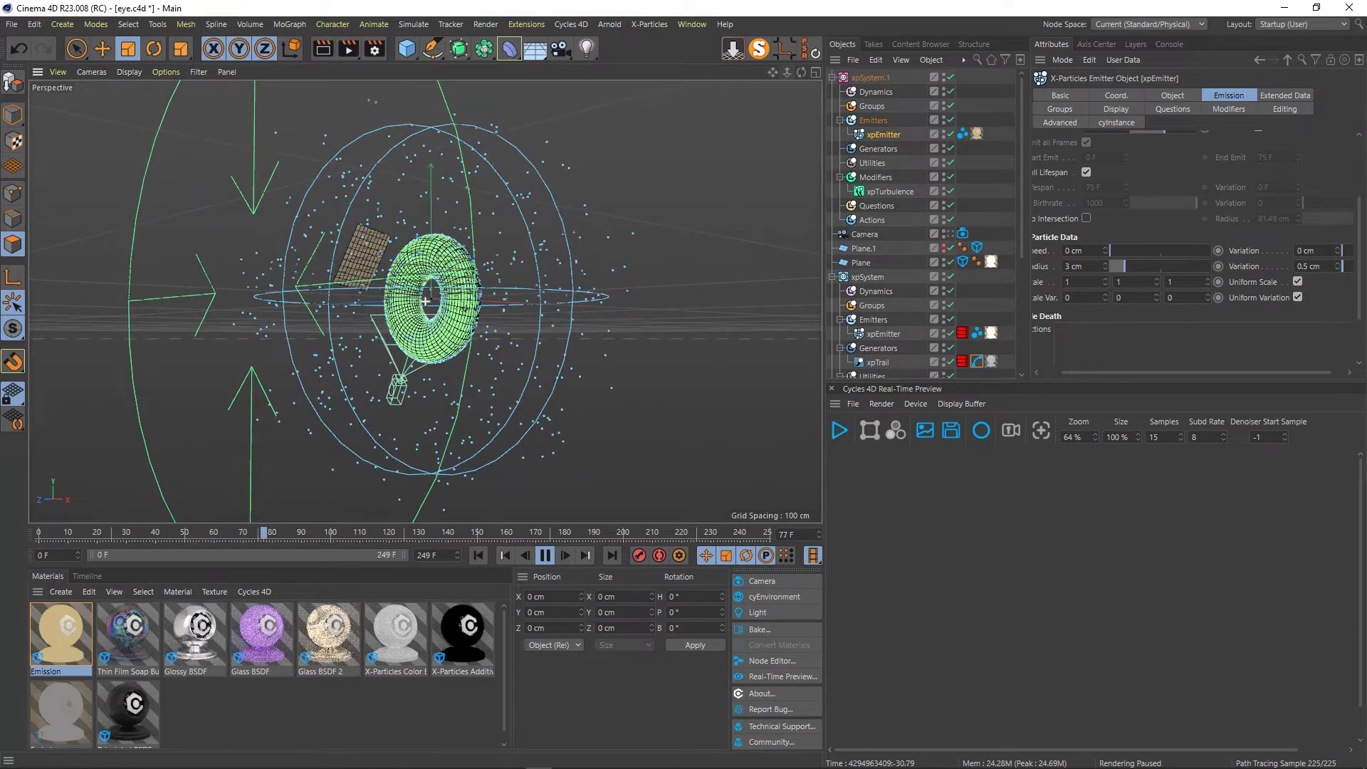
pyautogui.scroll(10, 425, 301)
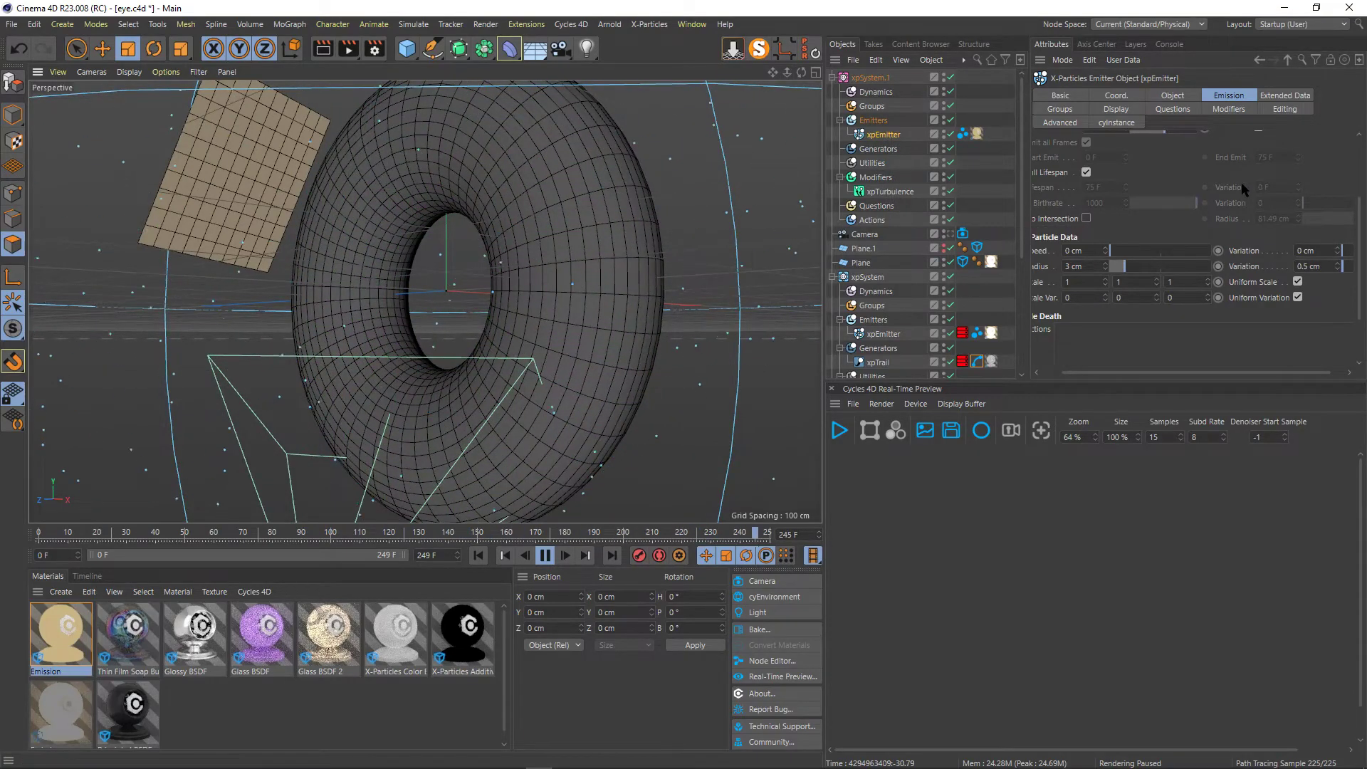
pyautogui.scroll(3, 1202, 155)
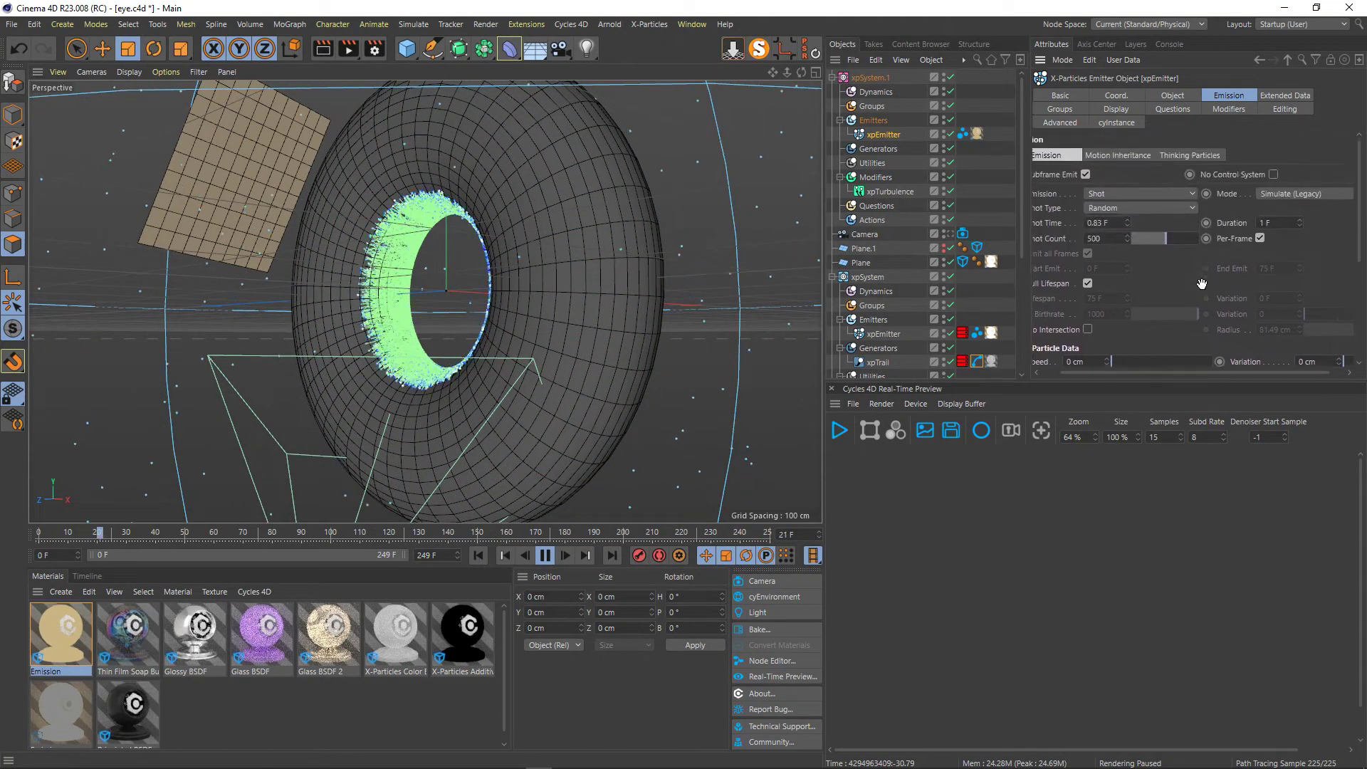
# Review the noise type, axis, scale, frequency, strength and curl settings of xpSystem.1's xpTurbulence modifier.
pyautogui.click(899, 191)
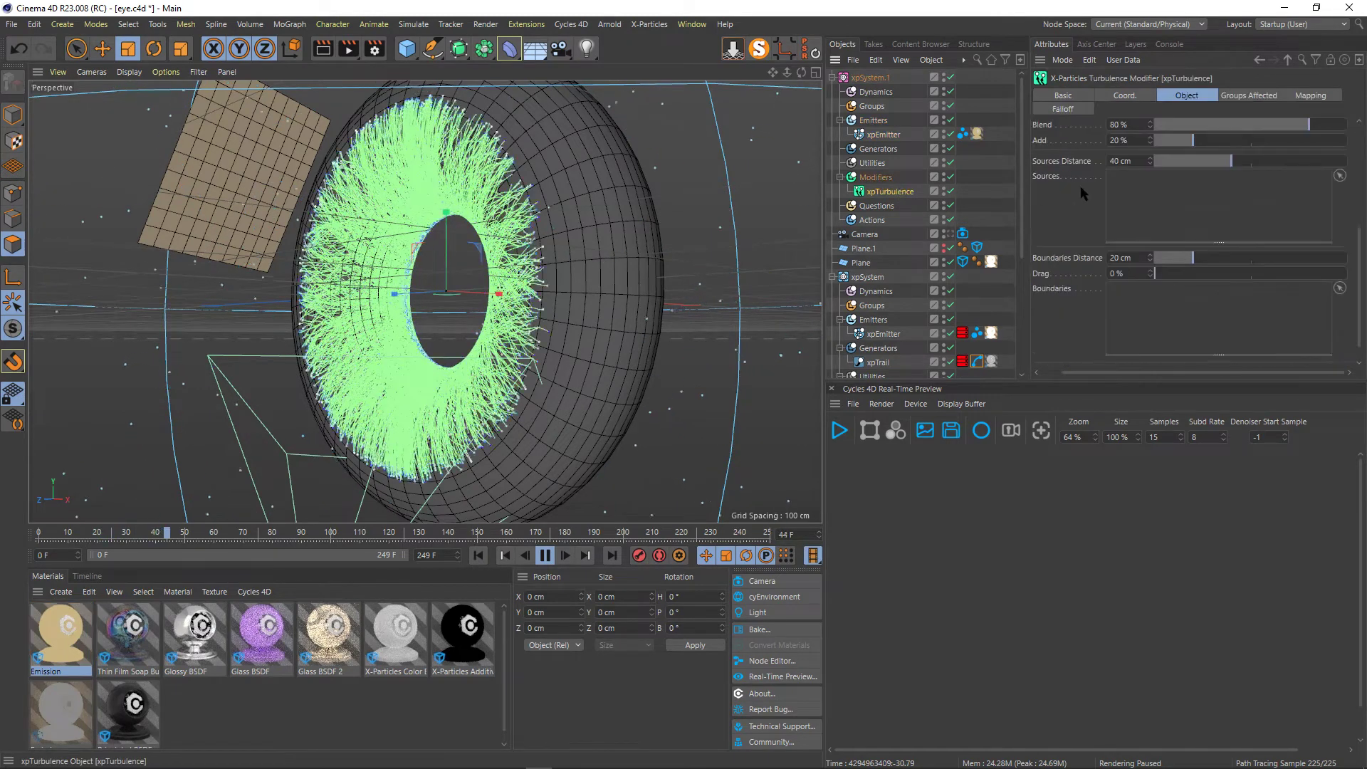
pyautogui.scroll(5, 1094, 187)
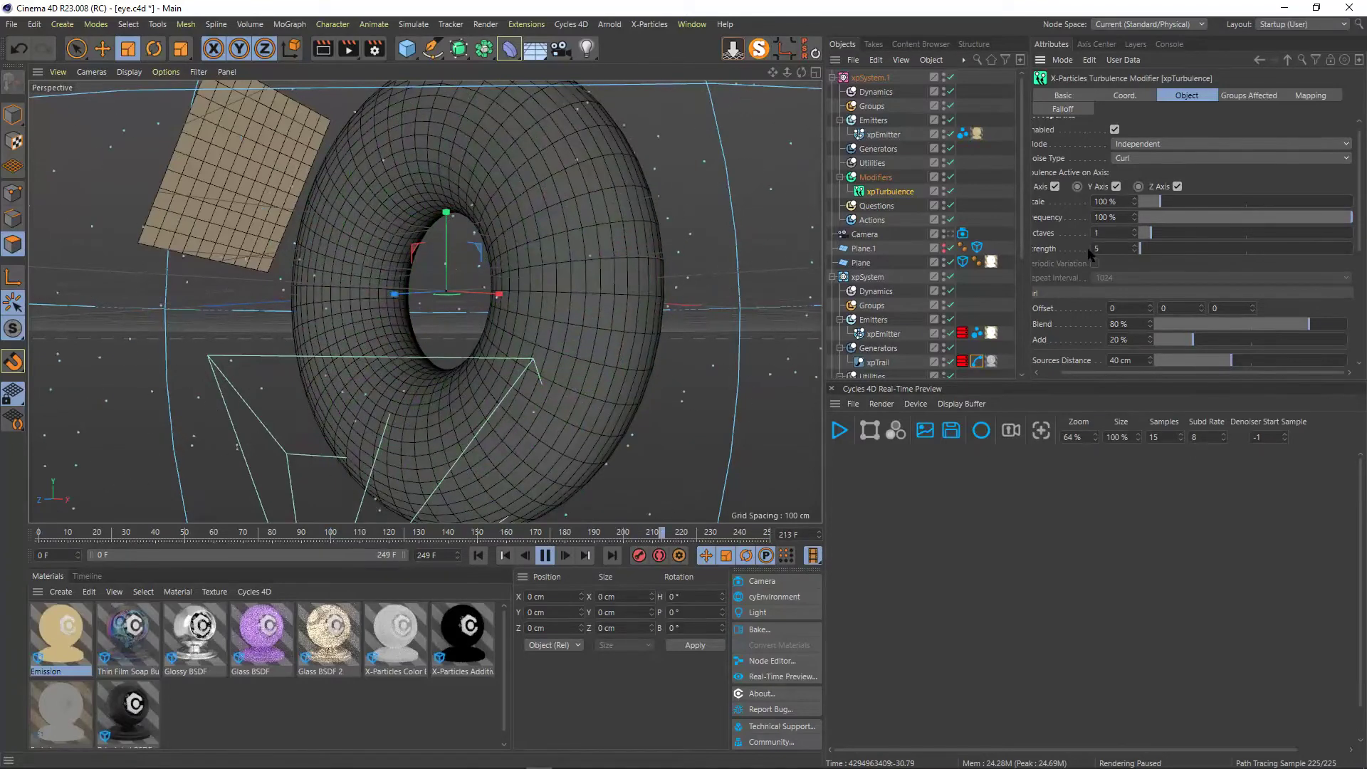
pyautogui.scroll(2, 1093, 253)
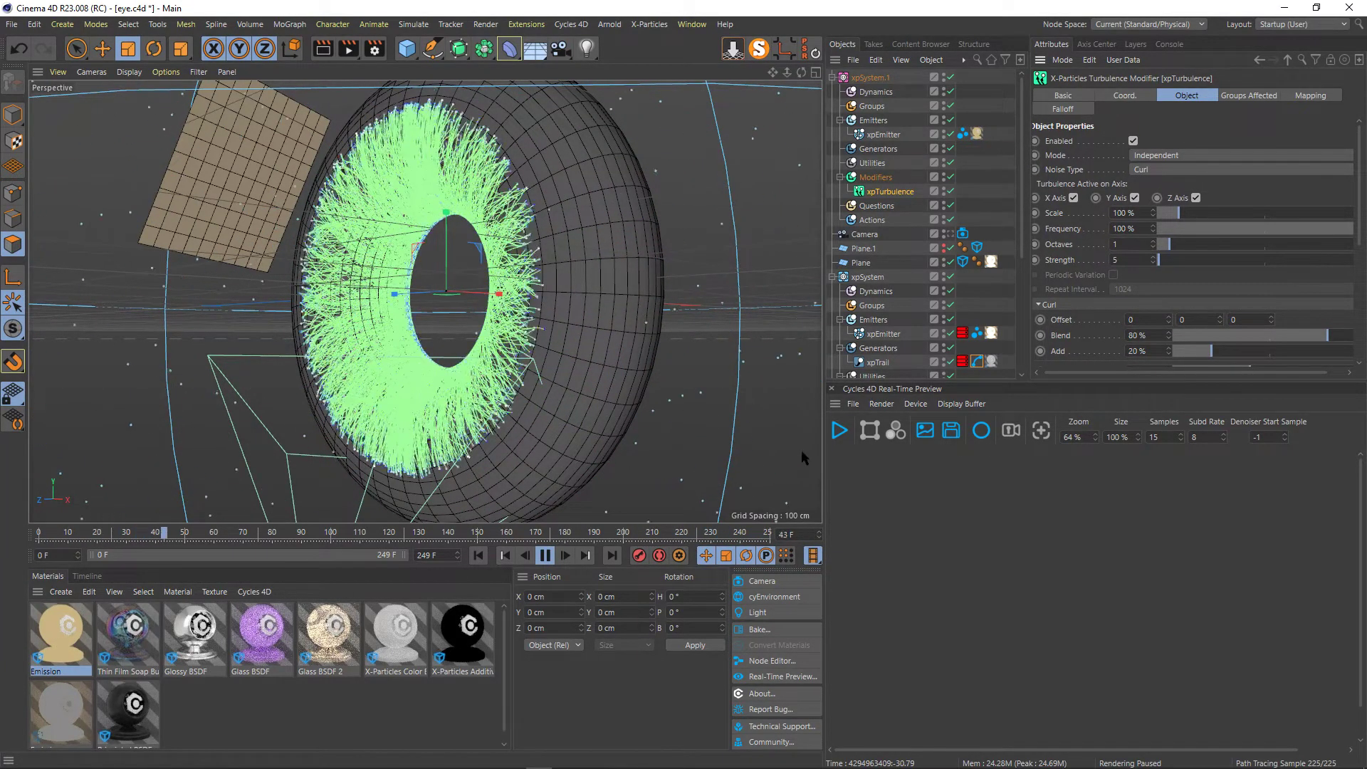
# Start the Cycles 4D real-time preview, stop playback at frame 68 and inspect the rendered eye before pausing the render.
pyautogui.click(838, 431)
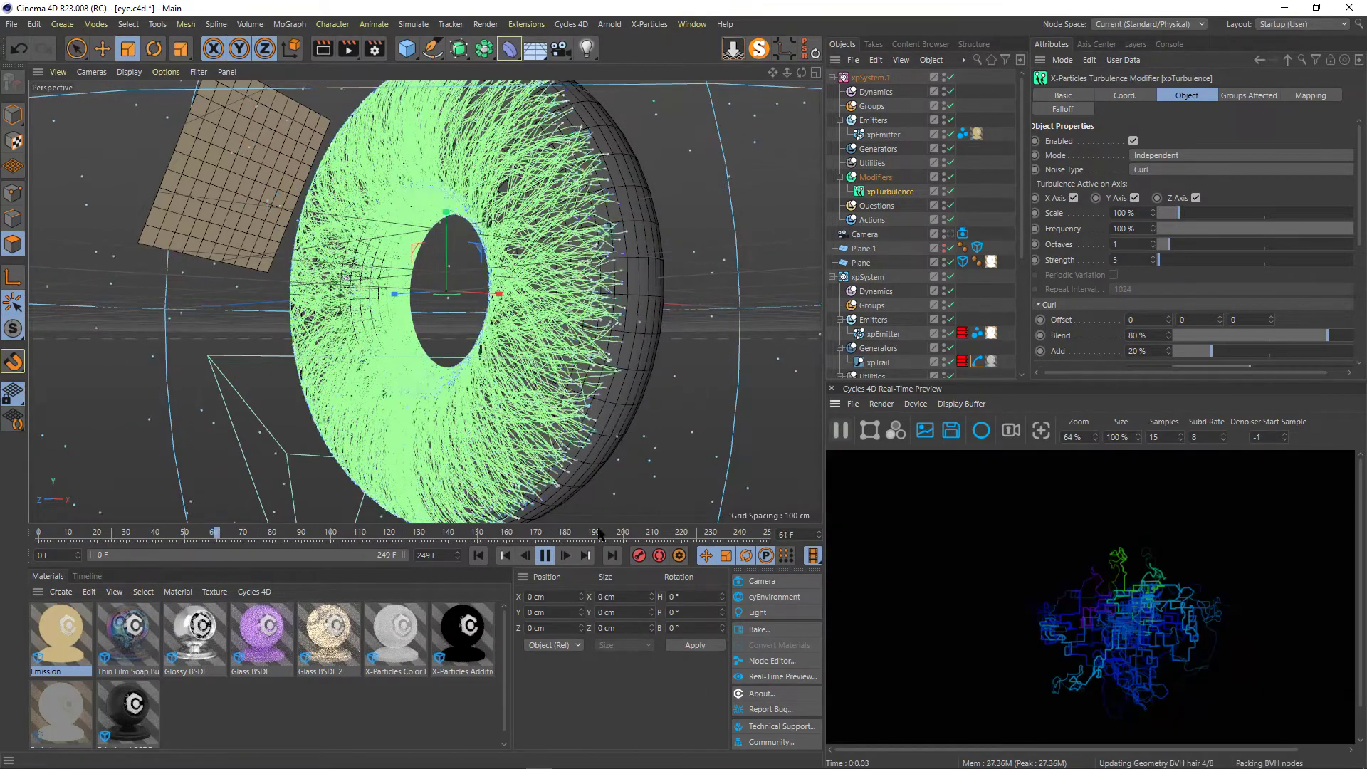
pyautogui.click(545, 555)
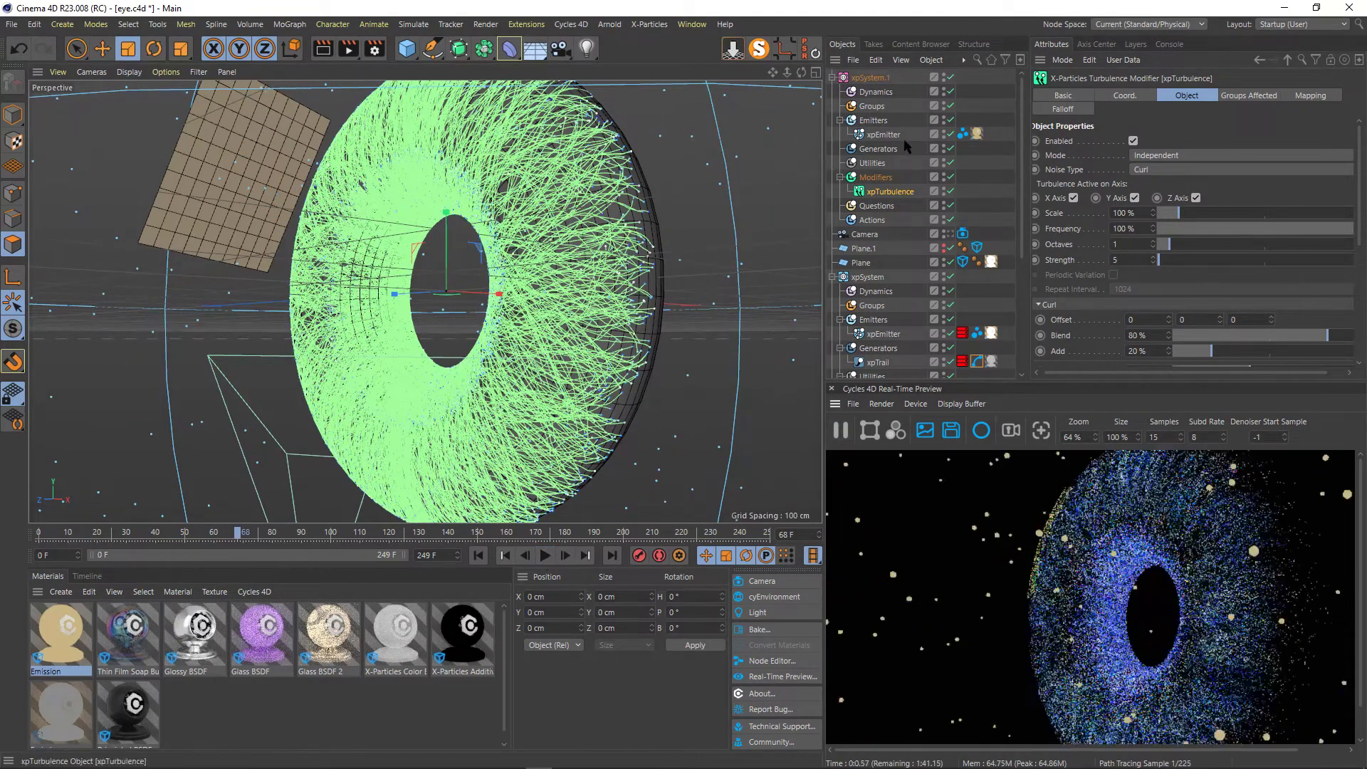
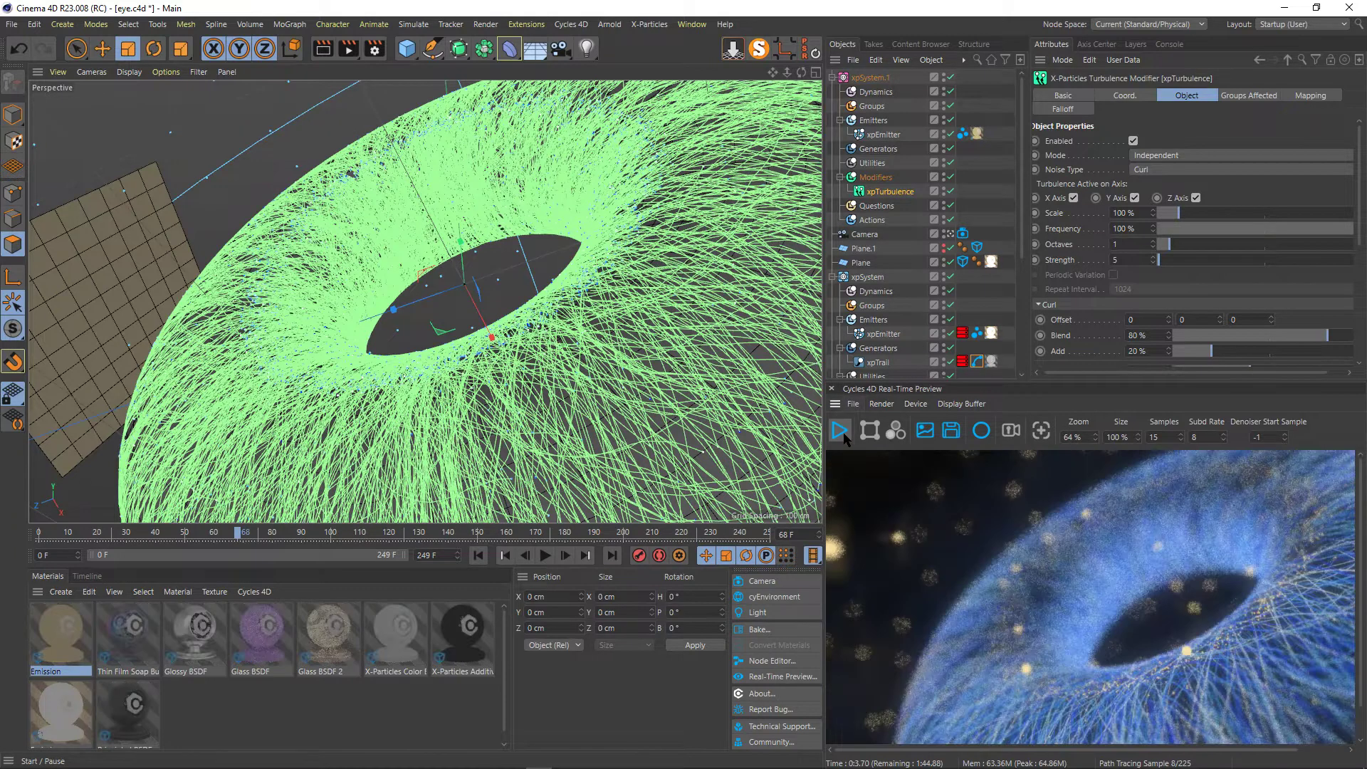
pyautogui.scroll(-3, 1100, 552)
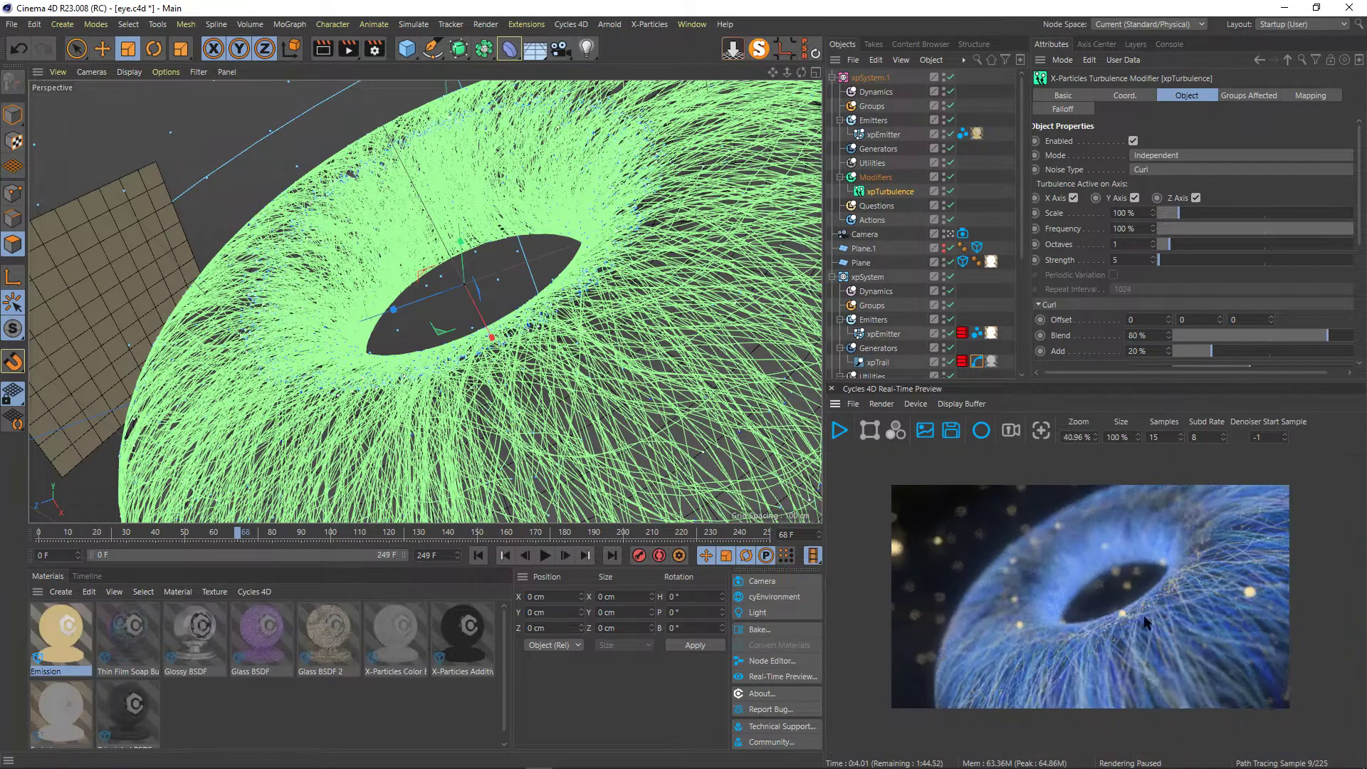
# Play the animation briefly, rewind it to the start and move to frame 44.
pyautogui.click(545, 555)
pyautogui.click(545, 555)
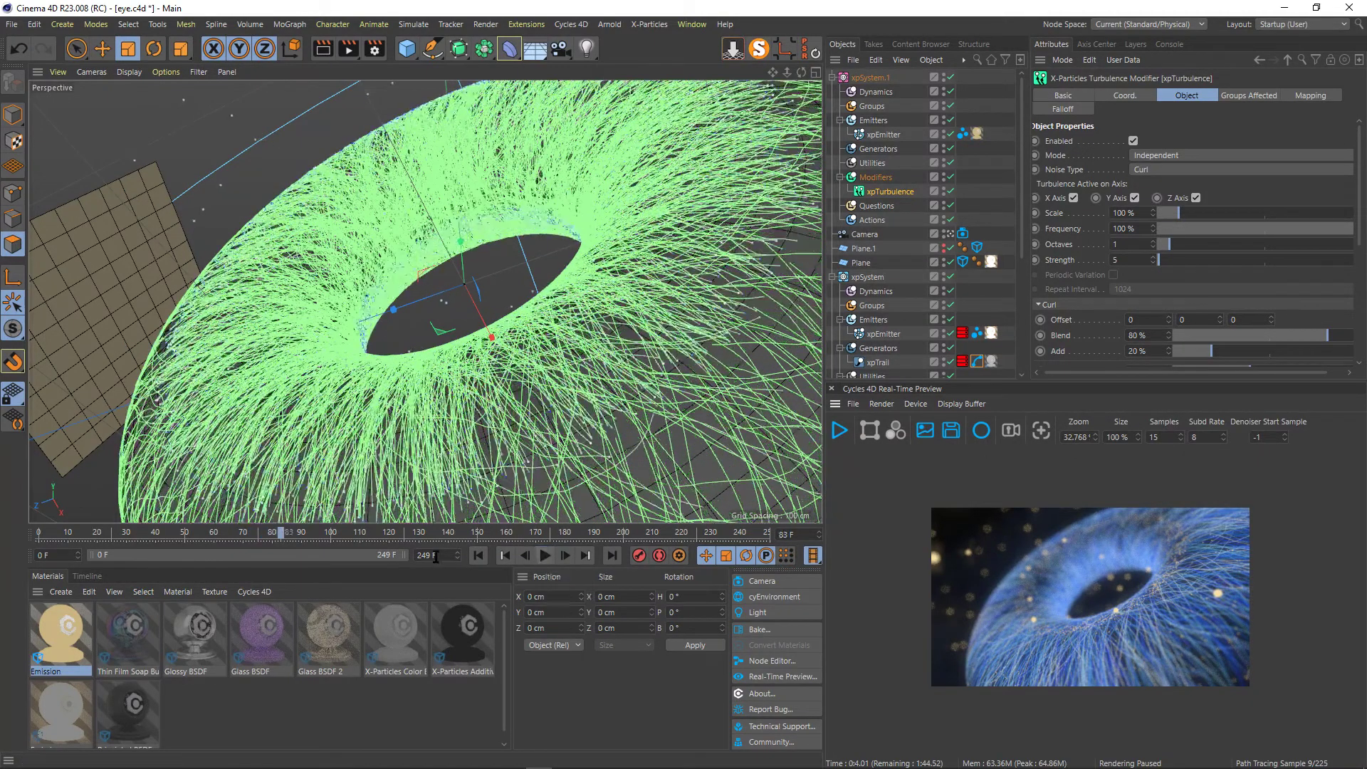
pyautogui.click(479, 555)
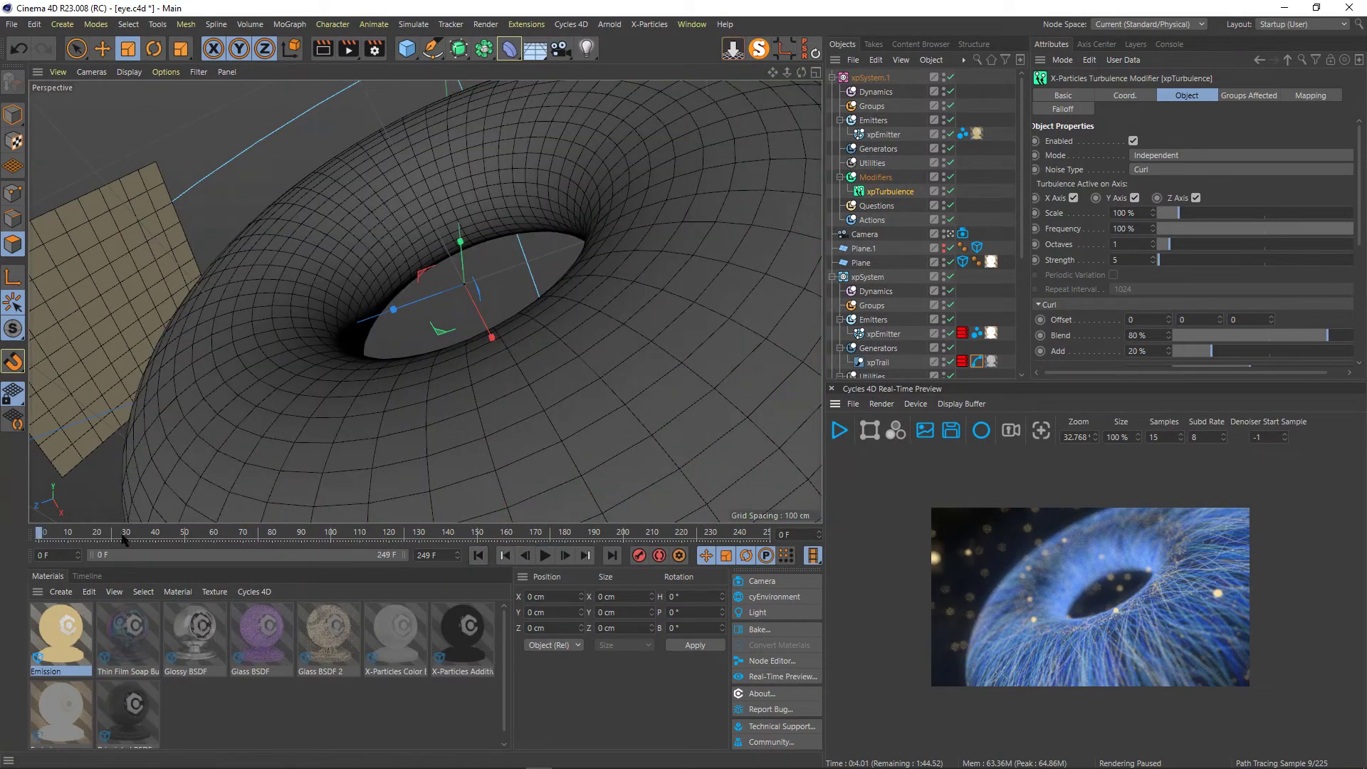
pyautogui.moveTo(124, 539); pyautogui.dragTo(167, 539)
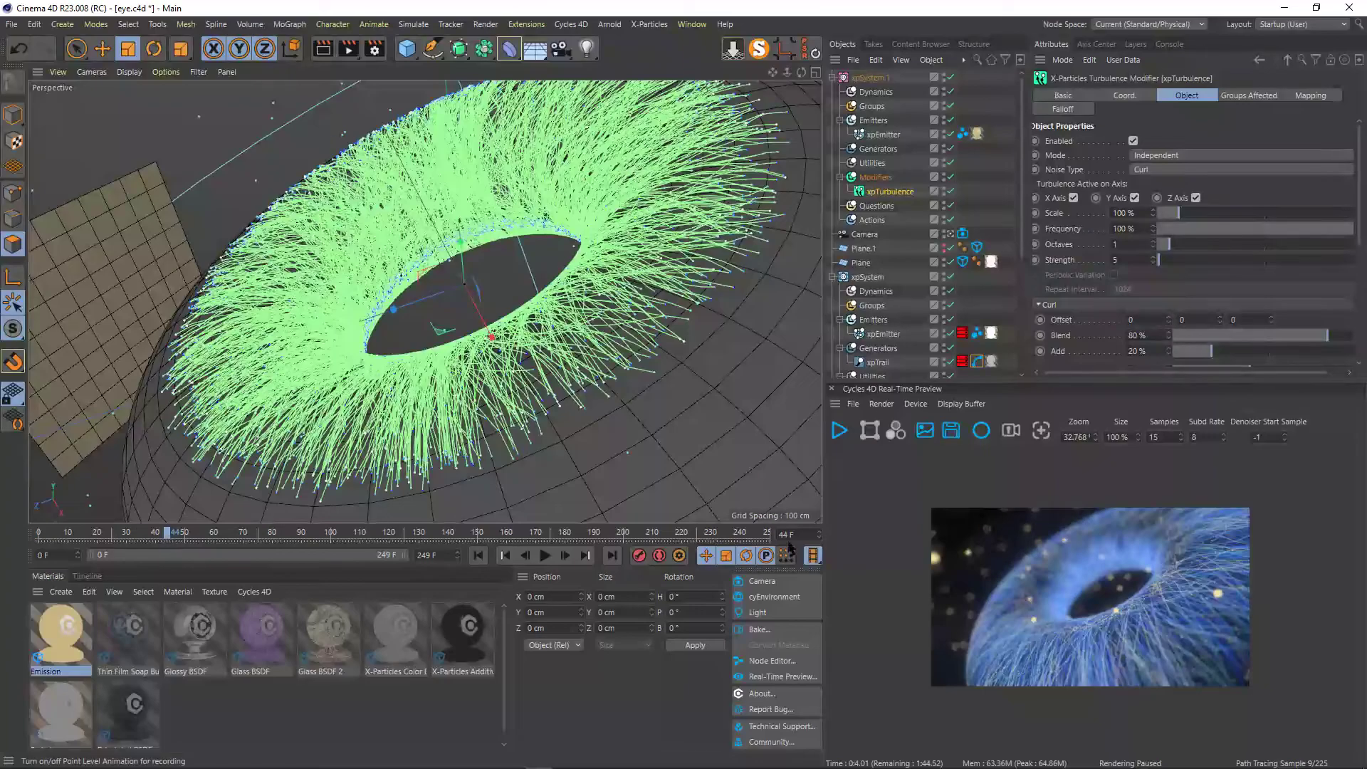
# Resume the real-time preview render for frame 44 and inspect the fibres and surrounding particles.
pyautogui.click(840, 430)
pyautogui.scroll(1, 1127, 648)
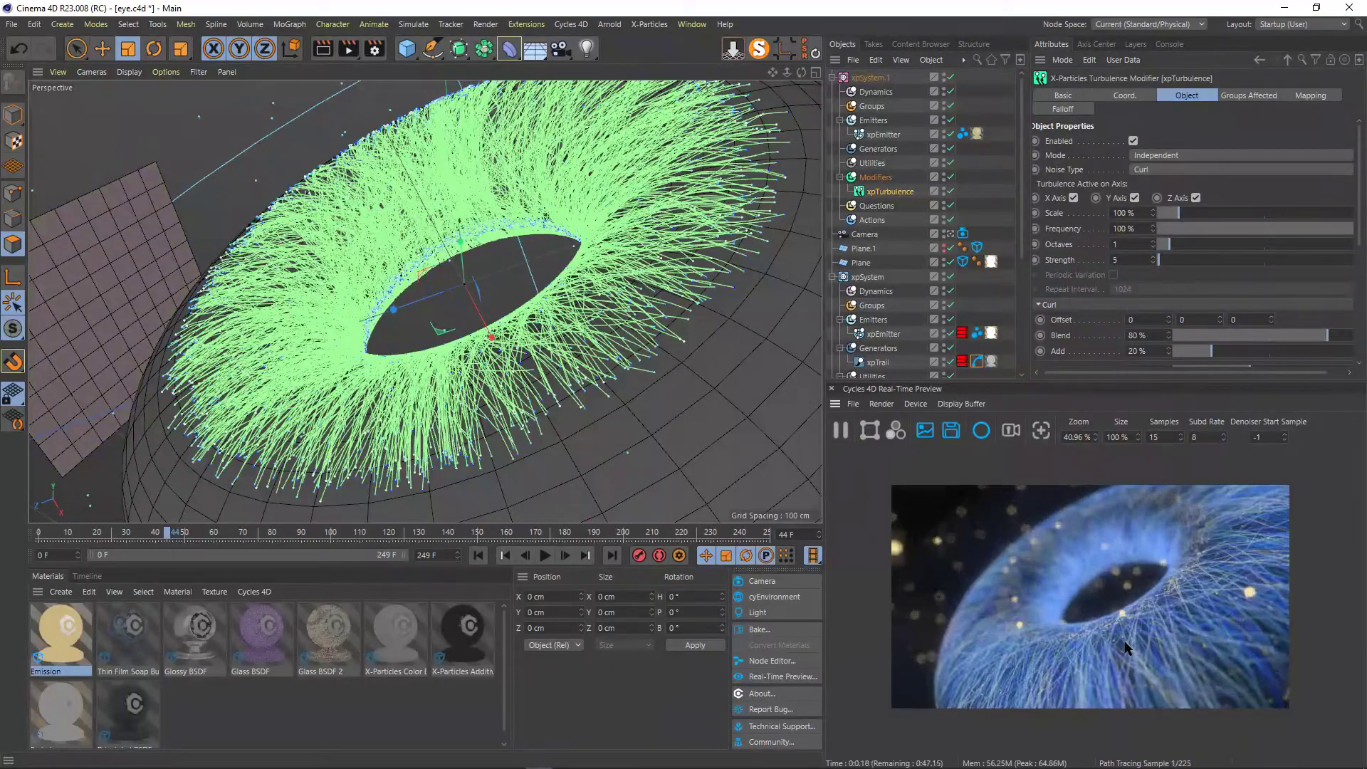
pyautogui.scroll(1, 1126, 648)
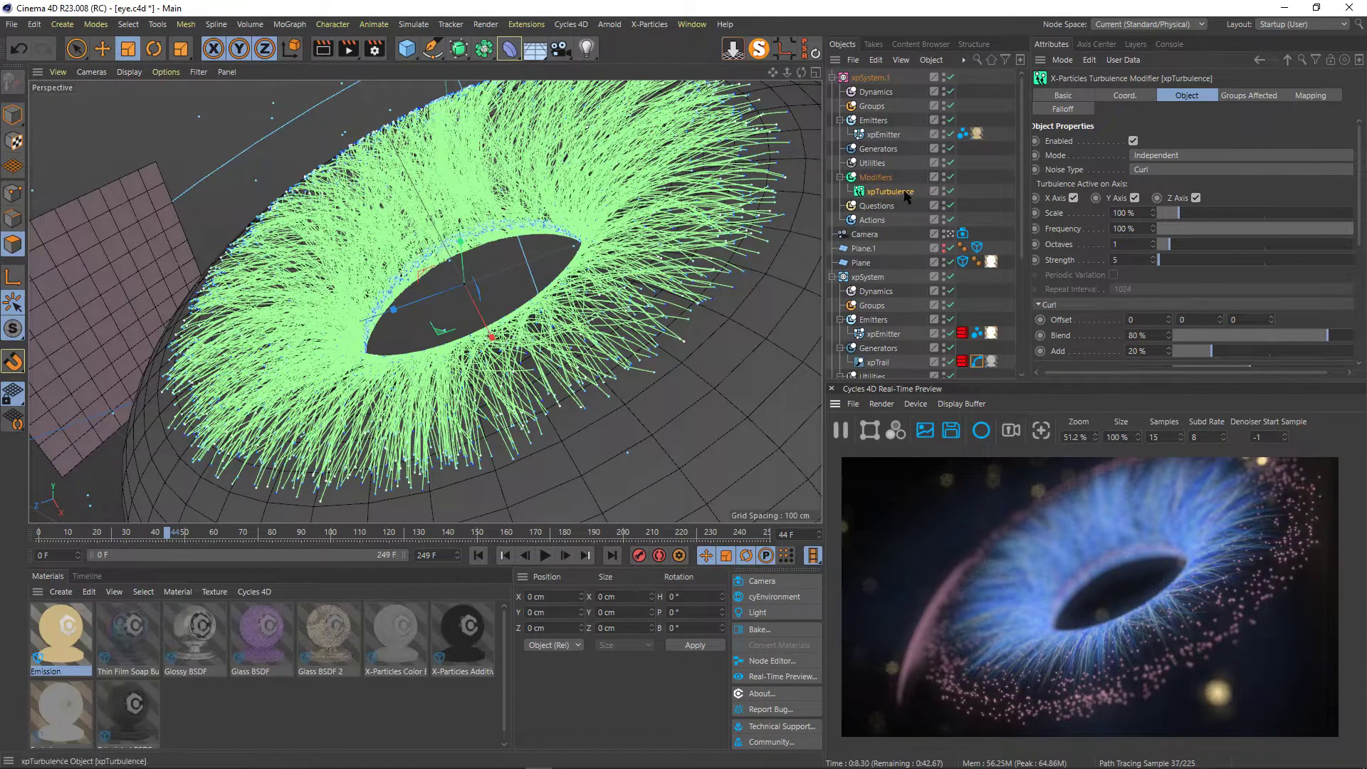
# Review the cyInstance tag's size settings and the particle data of xpSystem.1's xpEmitter.
pyautogui.click(962, 134)
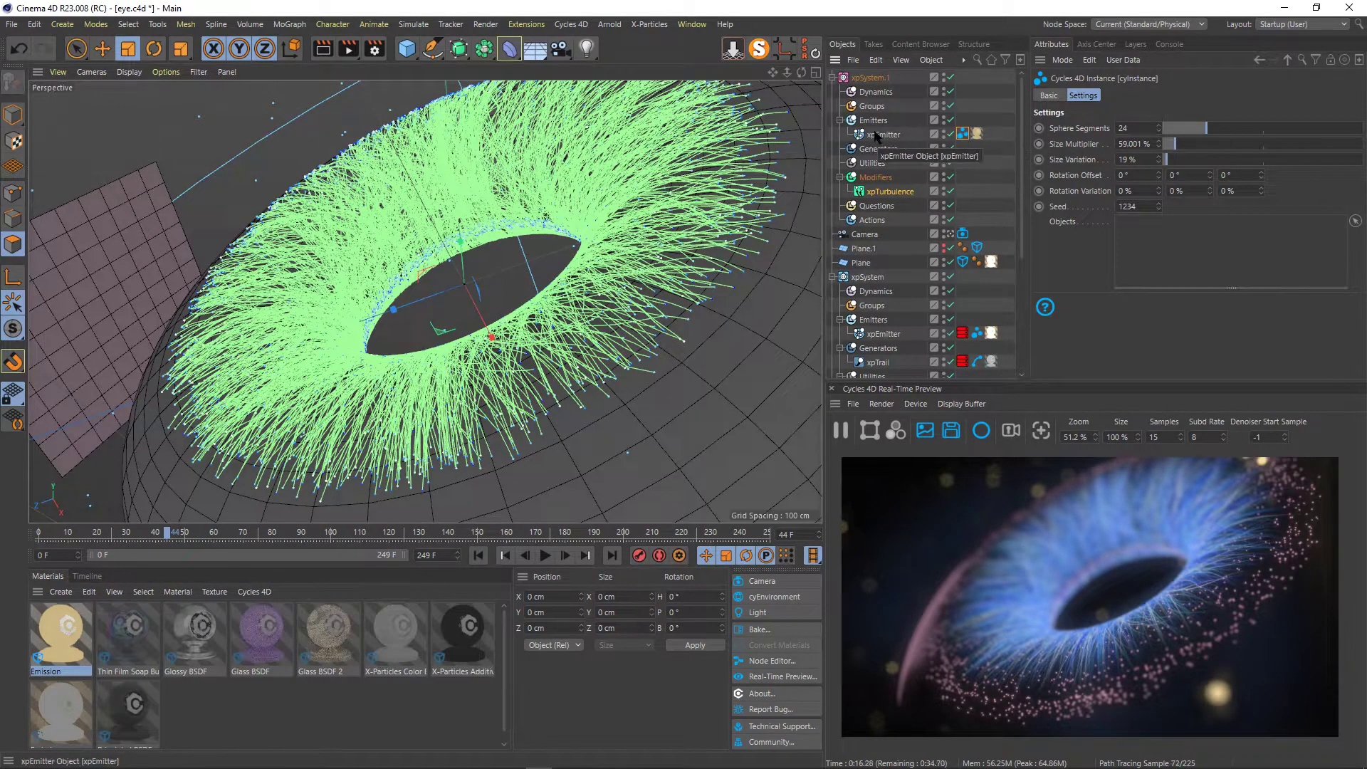
pyautogui.click(963, 136)
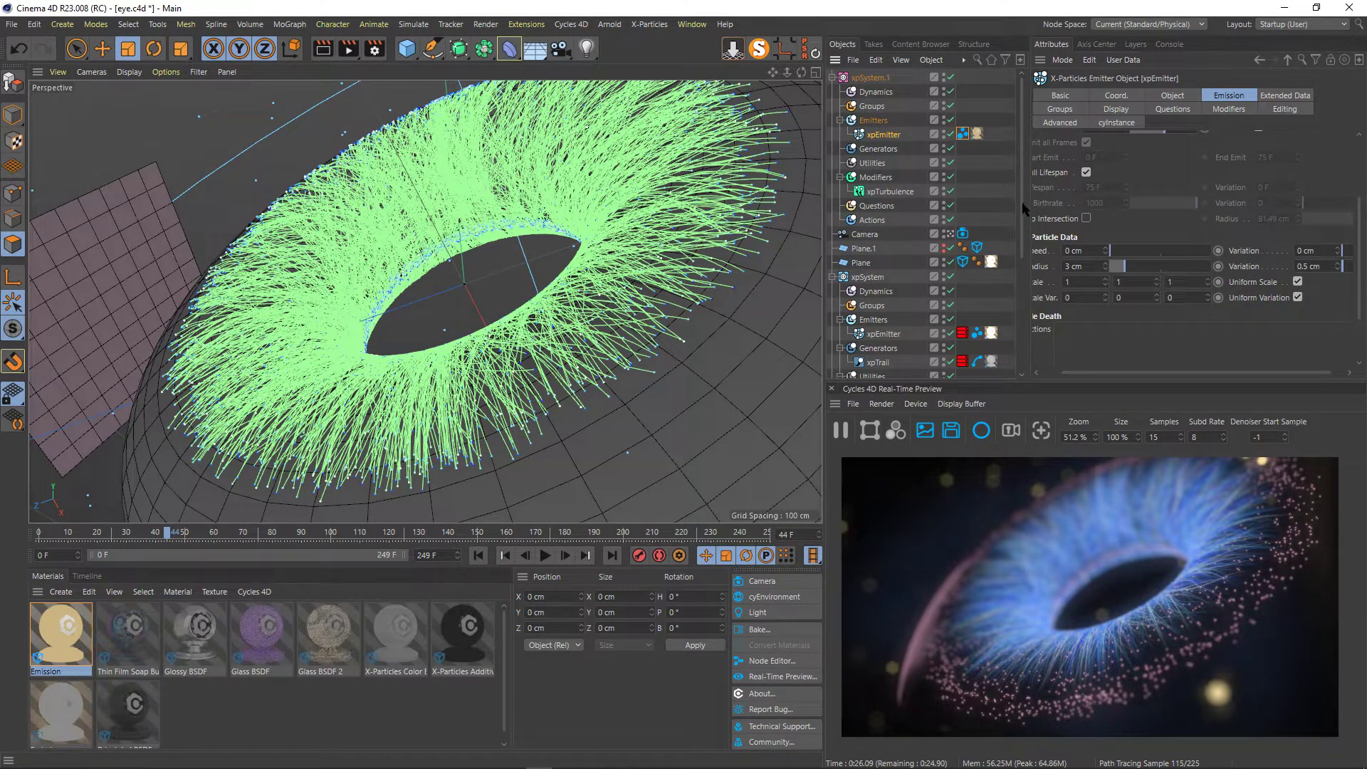
# Enable Torus.2 for rendering and inspect its effect in the real-time preview.
pyautogui.moveTo(1023, 208); pyautogui.dragTo(1014, 331)
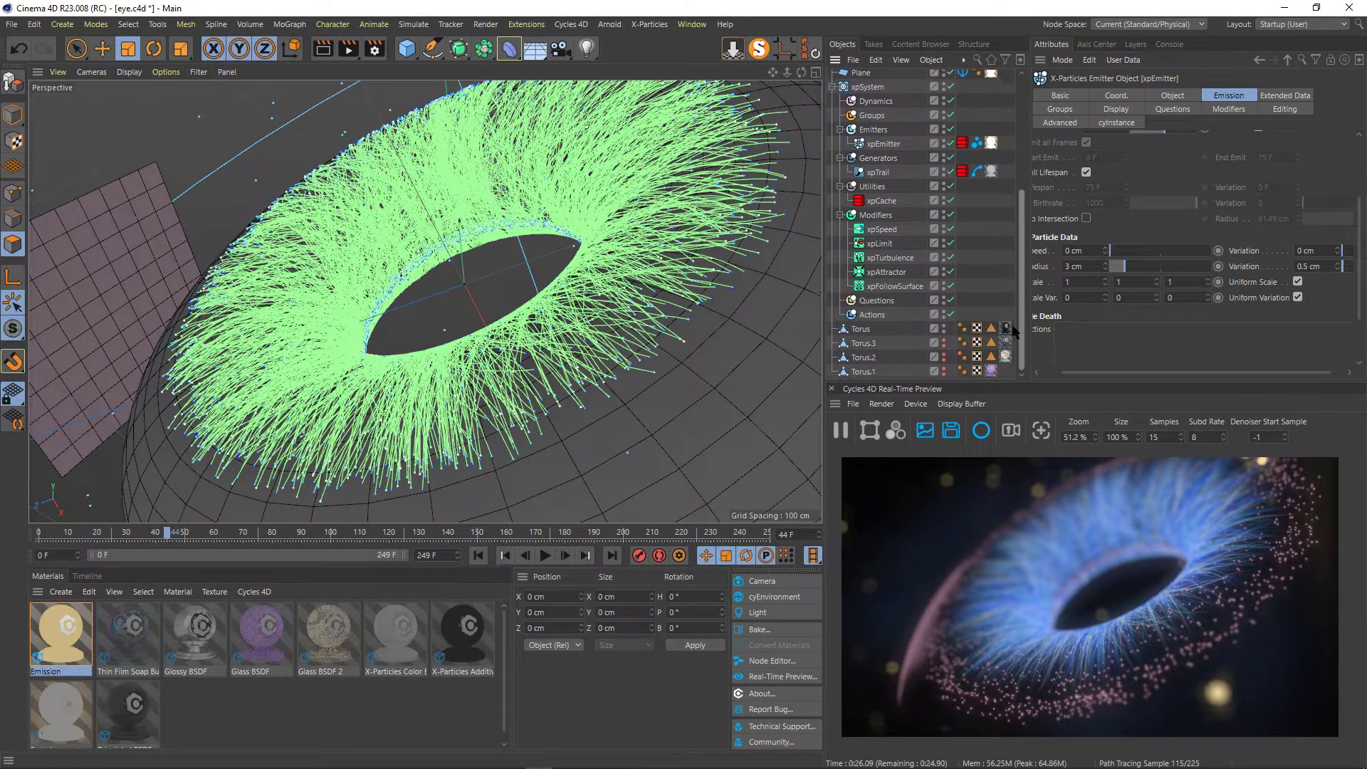
pyautogui.click(943, 359)
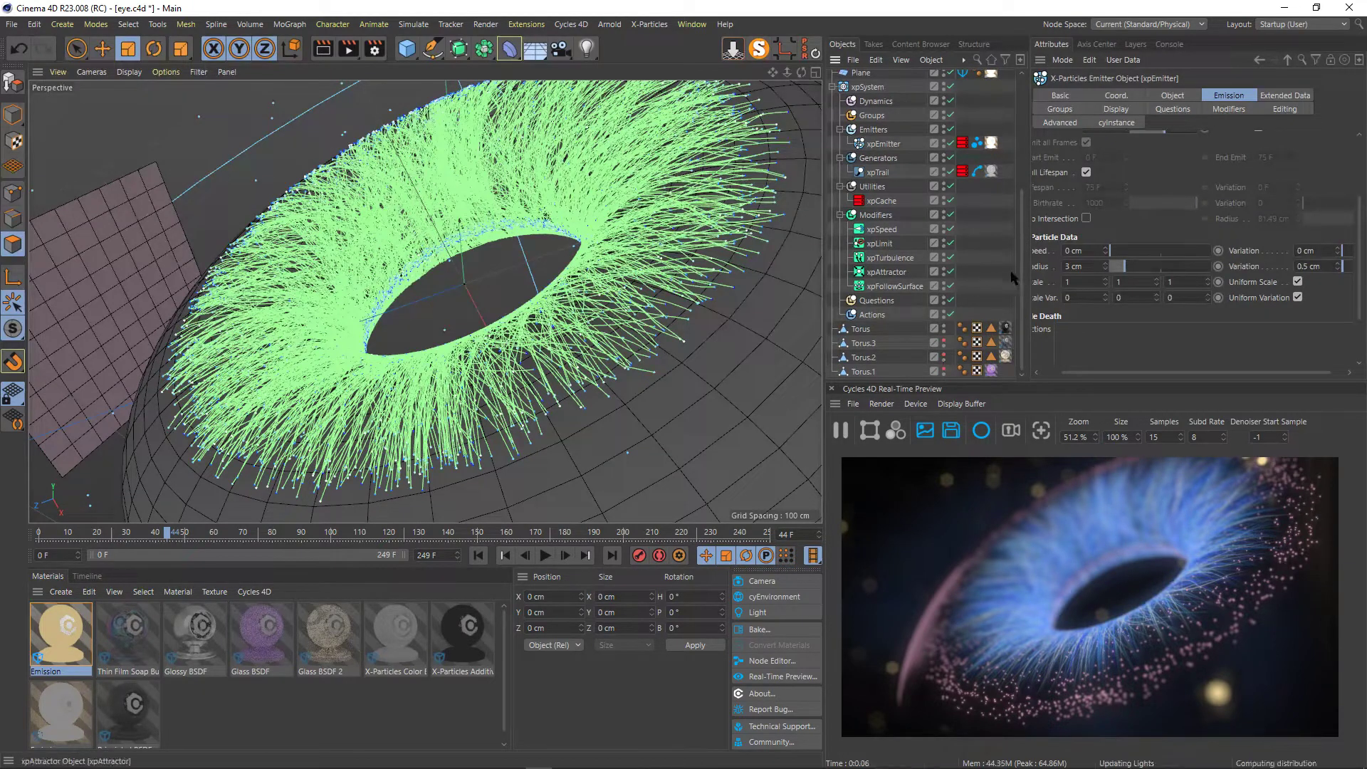
pyautogui.moveTo(1027, 279); pyautogui.dragTo(1023, 232)
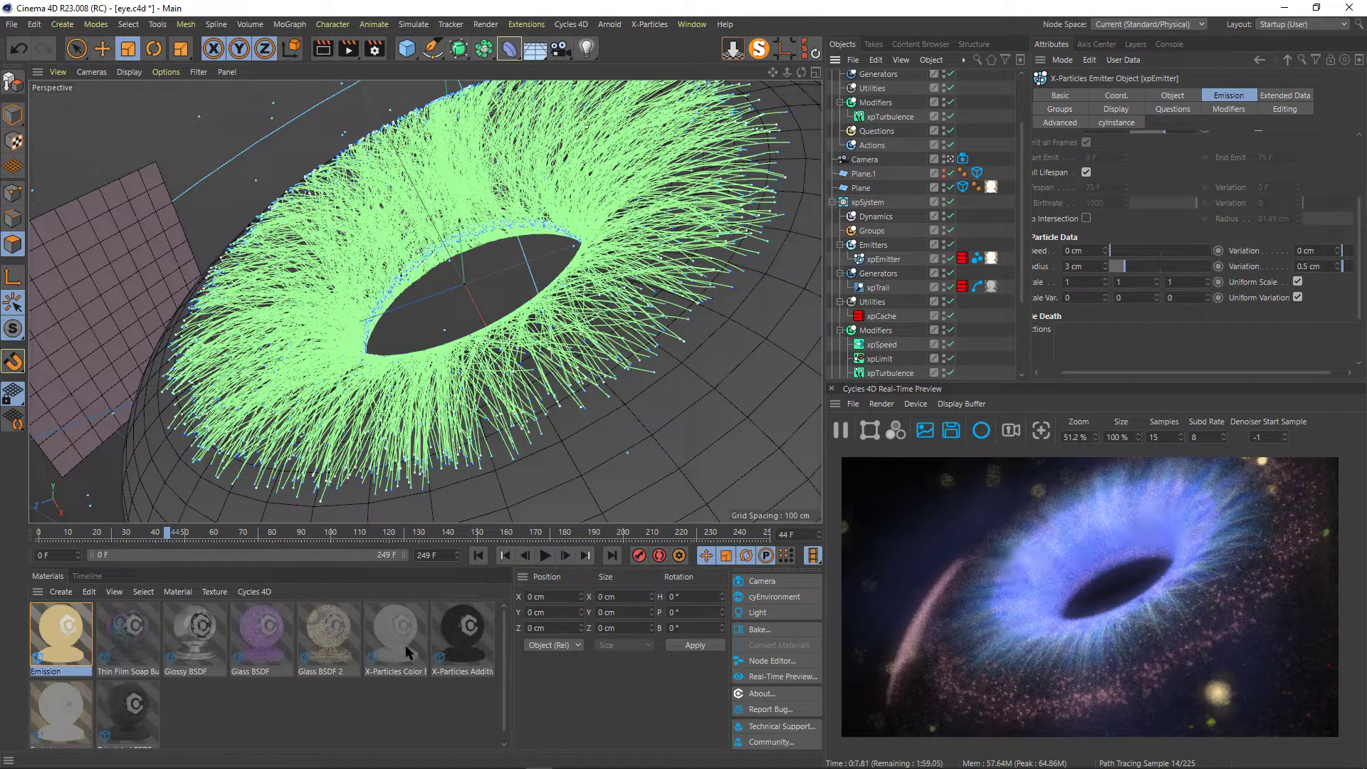
# Review the Glossy BSDF material's node settings and the materials assigned to xpSystem's xpTrail and xpEmitter.
pyautogui.click(199, 636)
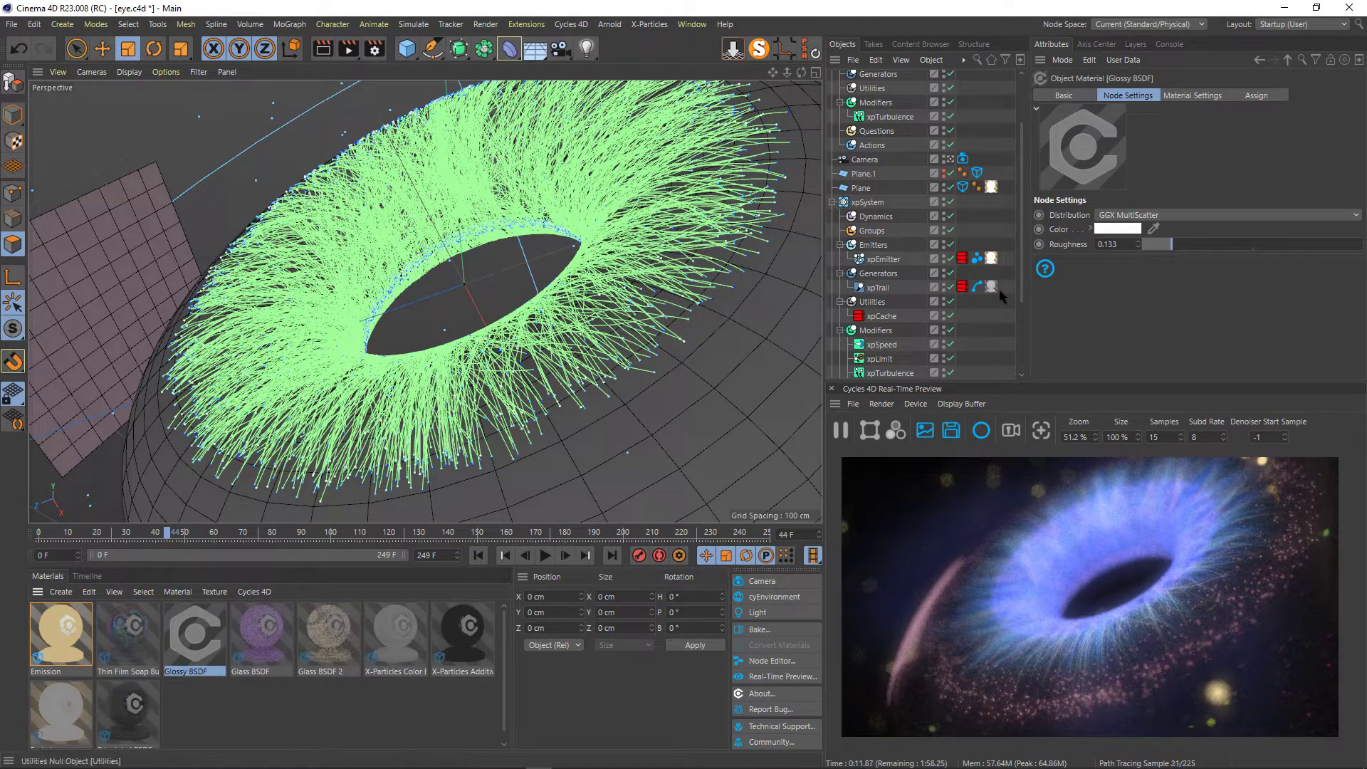
pyautogui.scroll(-1, 1023, 278)
pyautogui.moveTo(1023, 278); pyautogui.dragTo(1021, 345)
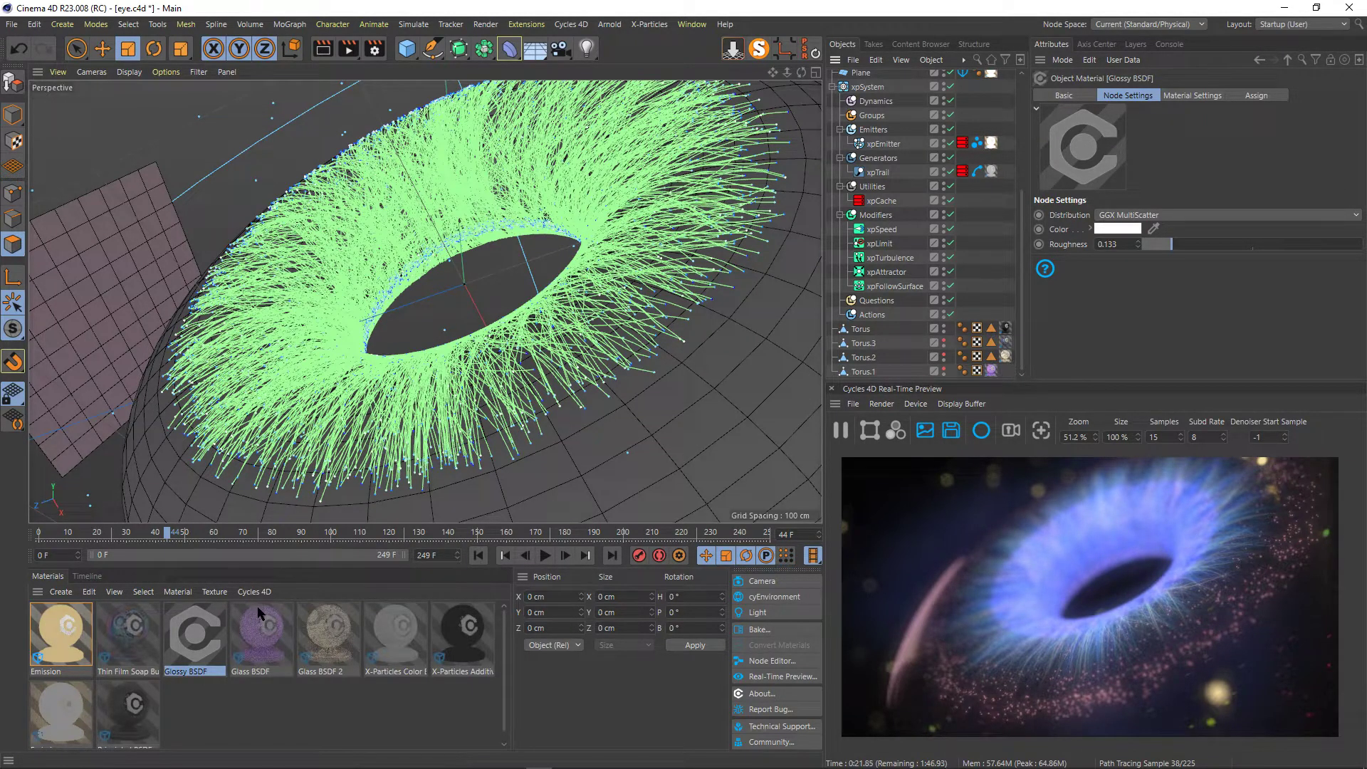
pyautogui.scroll(3, 962, 227)
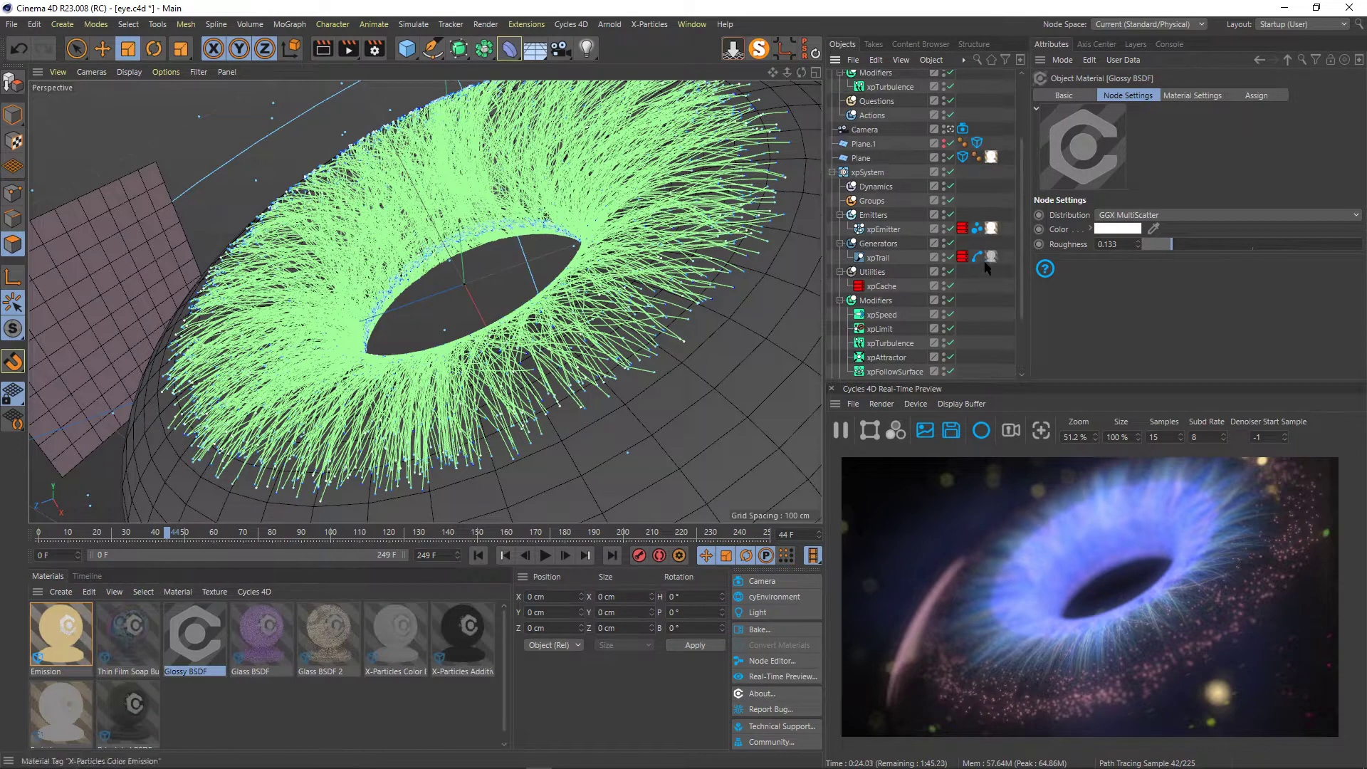
pyautogui.click(992, 258)
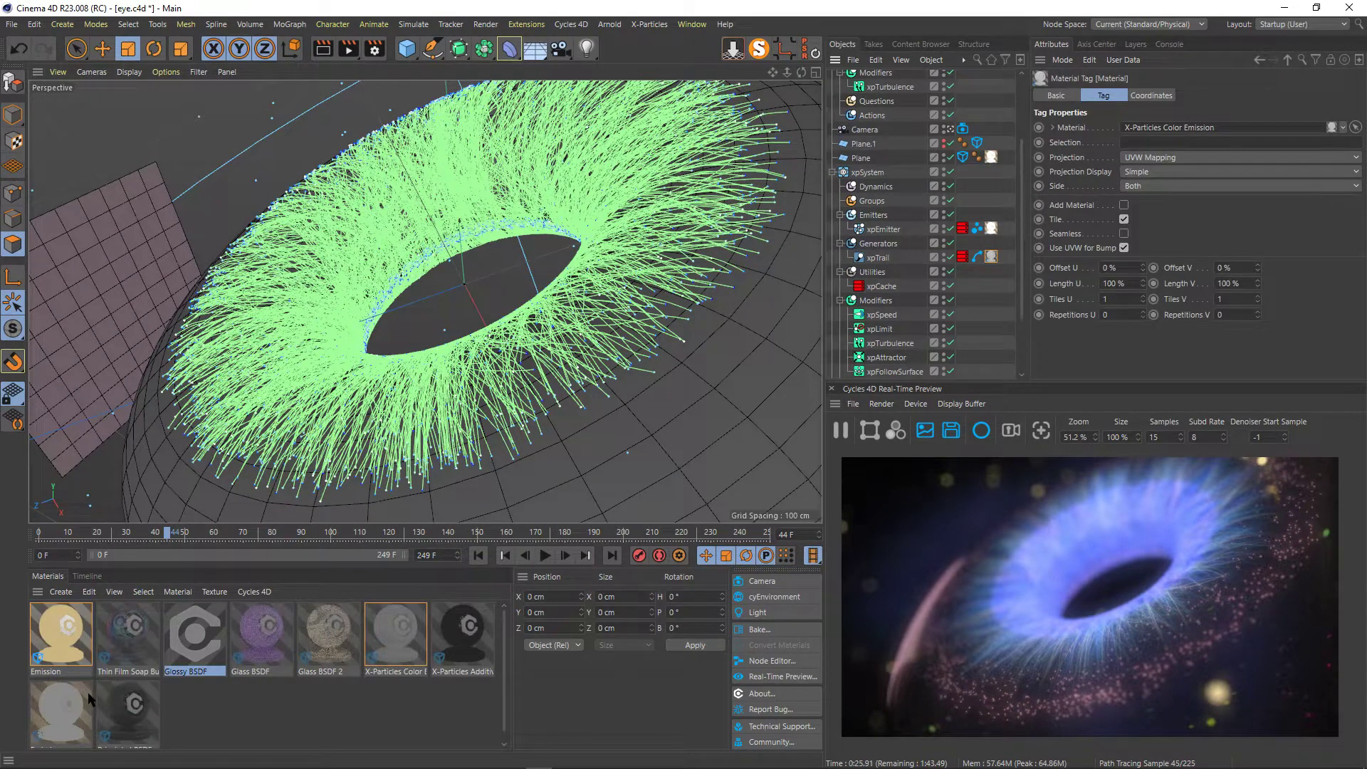
pyautogui.moveTo(60, 712); pyautogui.dragTo(993, 260)
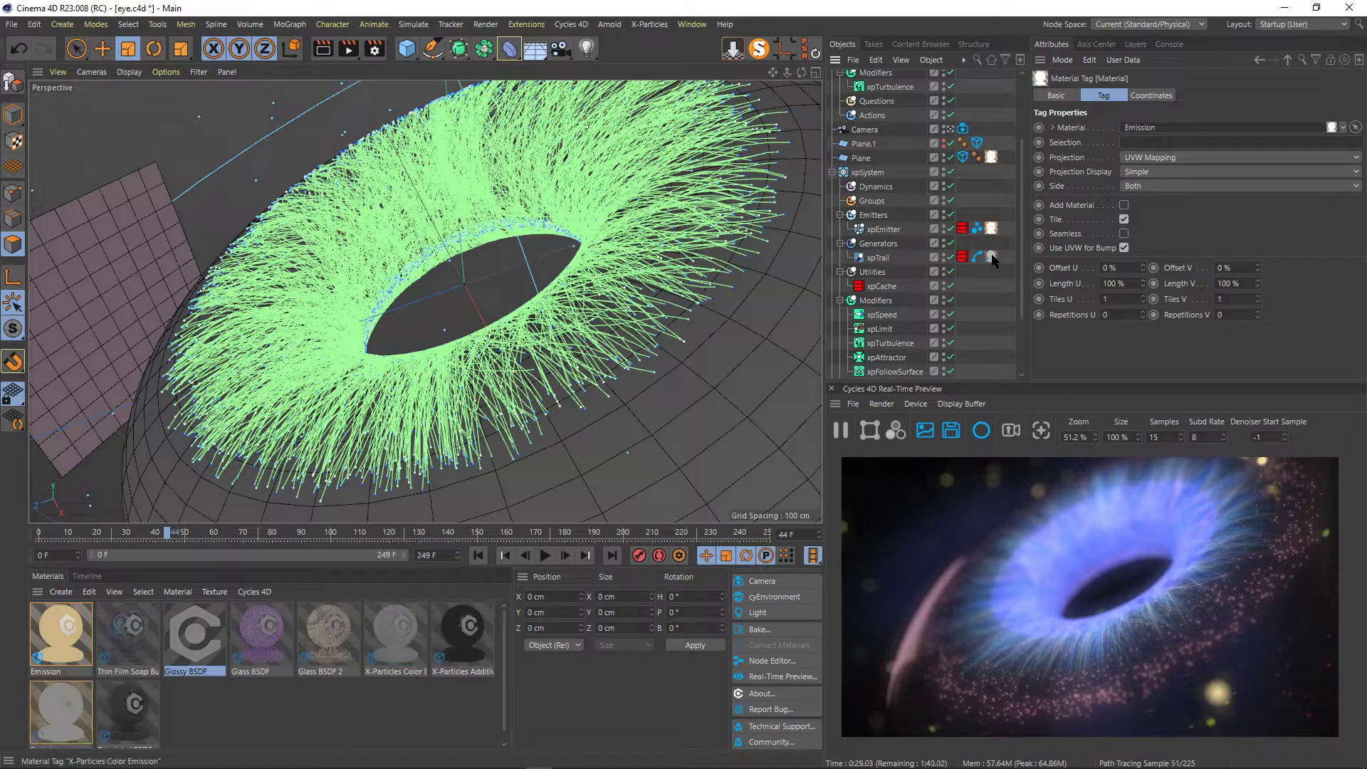
# Open the X-Particles Color Emission material in the Node Editor and examine its network from the Attribute node onward.
pyautogui.doubleClick(397, 633)
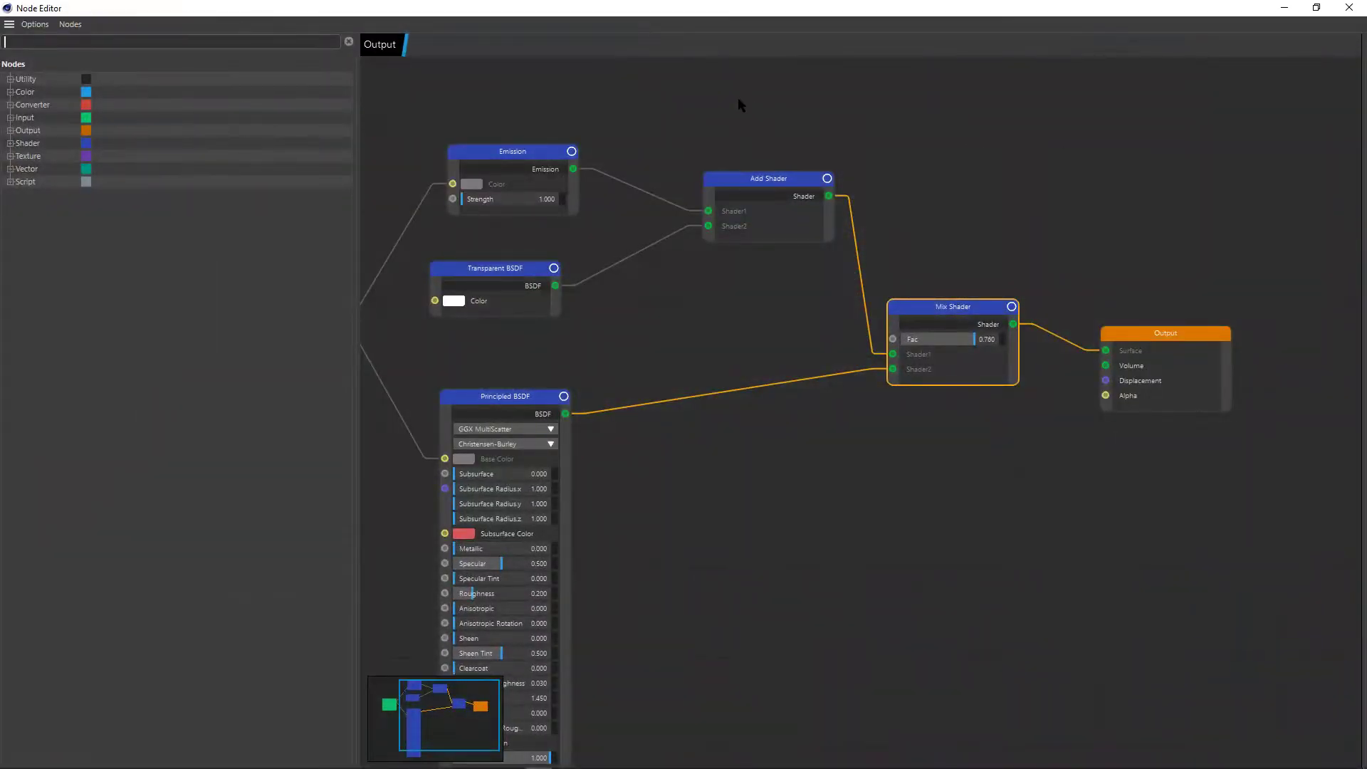
pyautogui.scroll(-3, 782, 507)
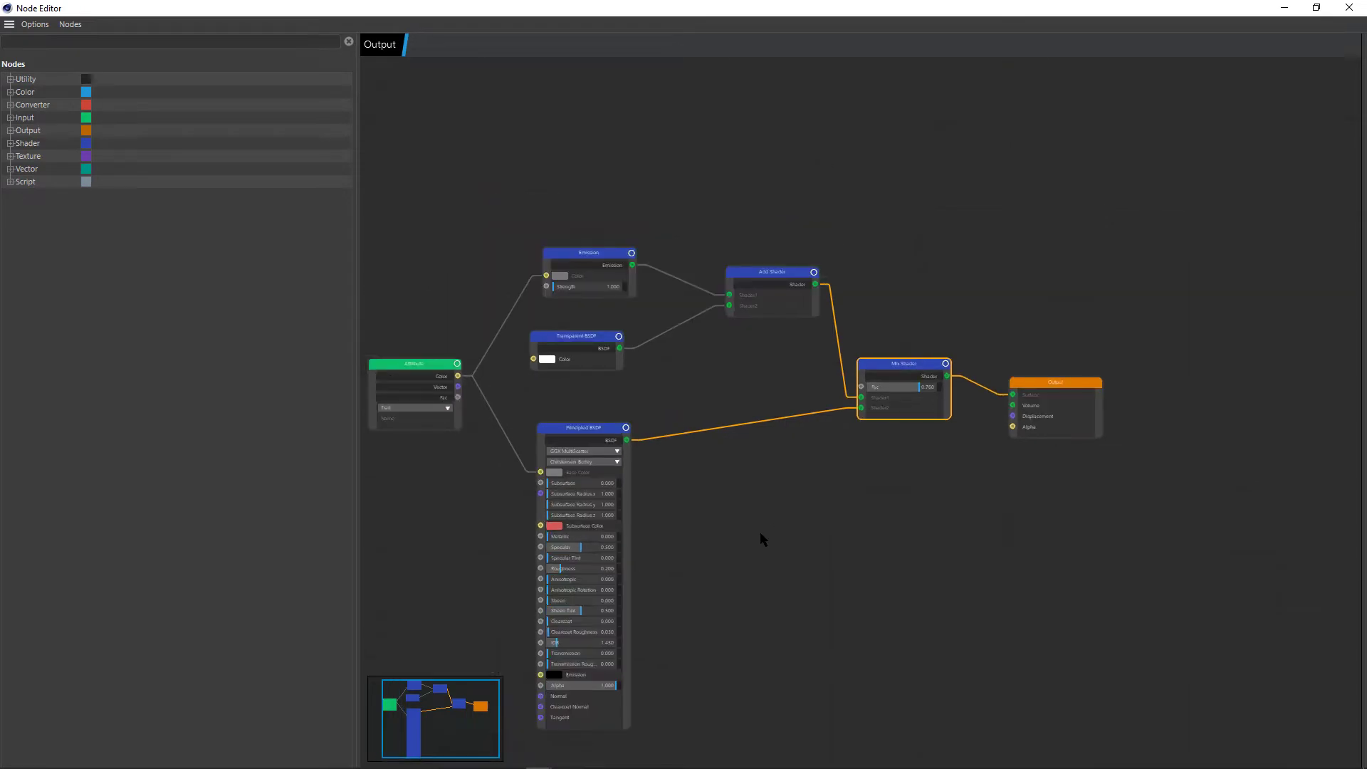
pyautogui.moveTo(759, 539); pyautogui.dragTo(952, 467, button='middle')
pyautogui.scroll(3, 641, 387)
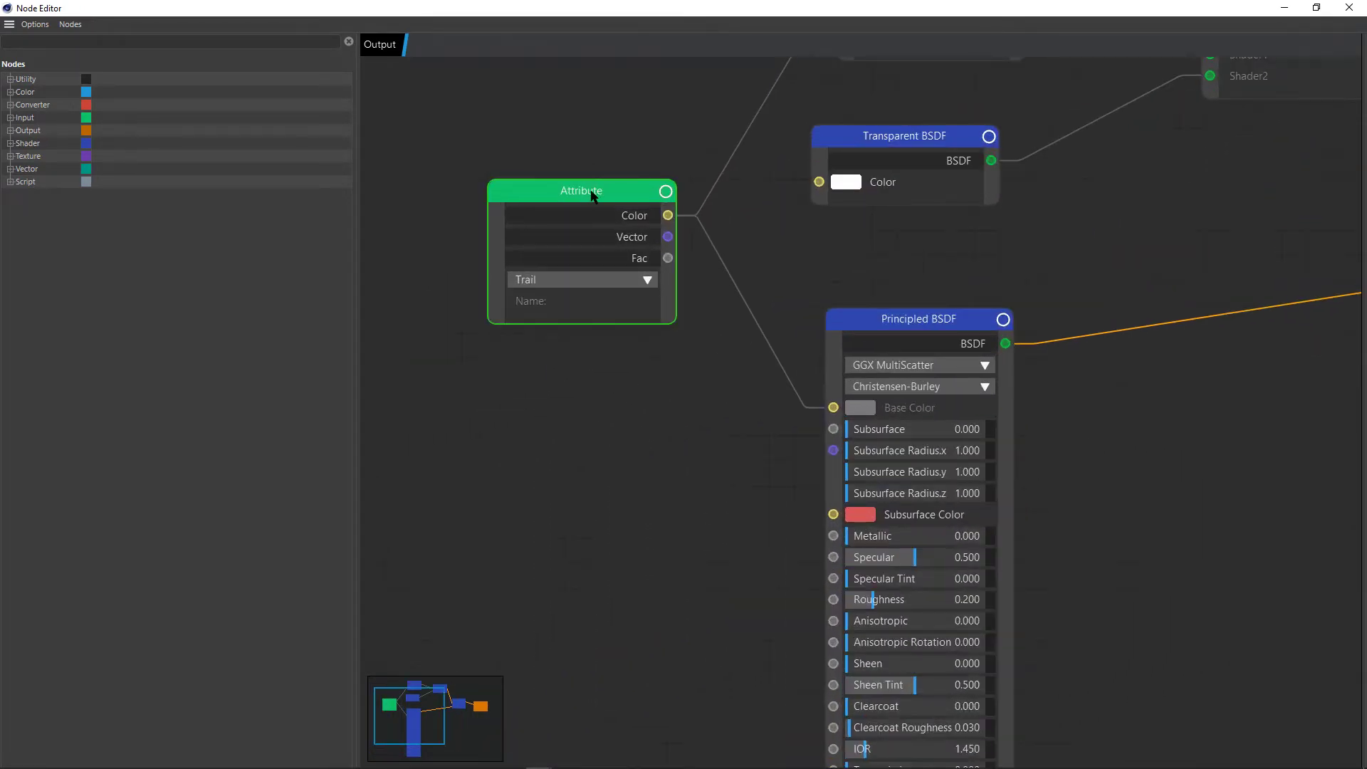
# Reposition the Emission and Transparent BSDF nodes so that they line up vertically.
pyautogui.moveTo(643, 206); pyautogui.dragTo(708, 179, button='middle')
pyautogui.moveTo(695, 171); pyautogui.dragTo(678, 161)
pyautogui.moveTo(673, 311); pyautogui.dragTo(682, 315)
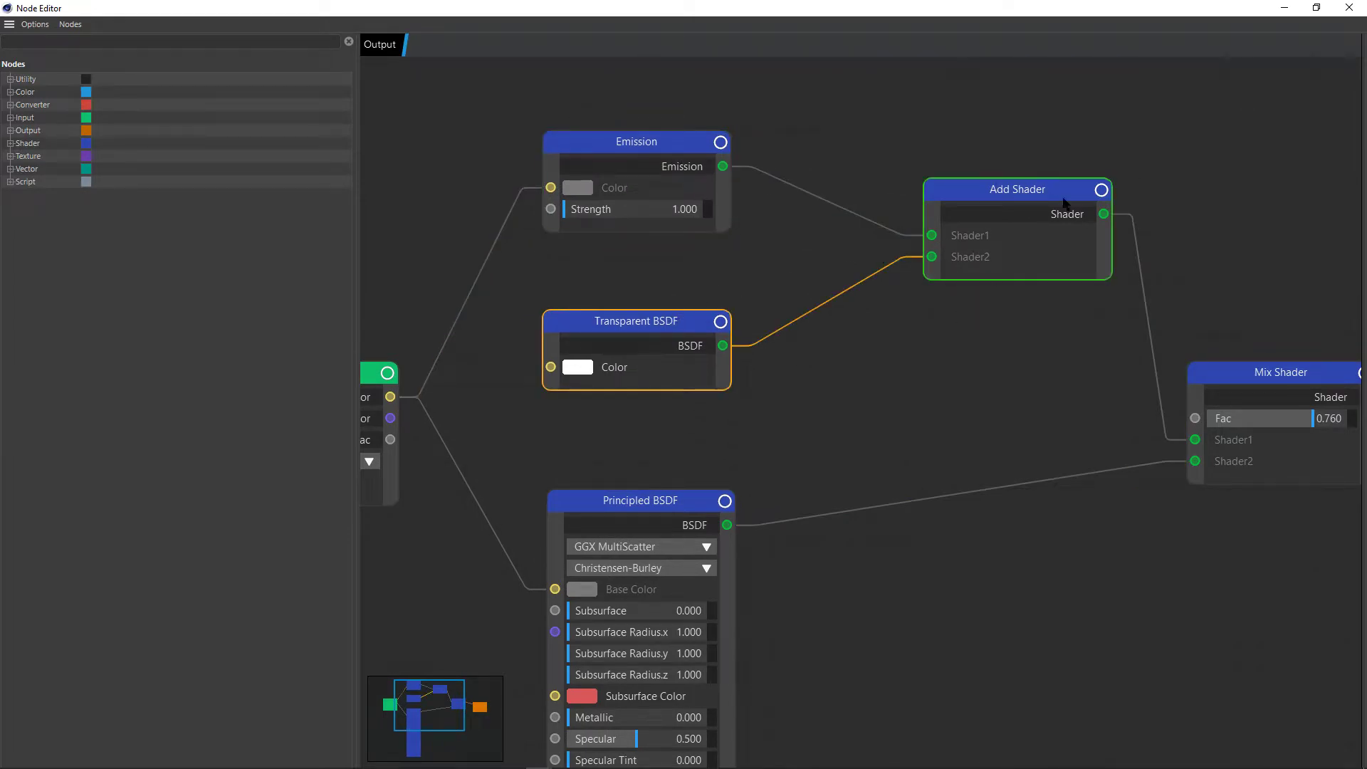
# Examine how the Trail Attribute node feeds the Emission and Principled BSDF nodes, and review the Principled BSDF settings.
pyautogui.moveTo(1017, 367); pyautogui.dragTo(941, 301, button='middle')
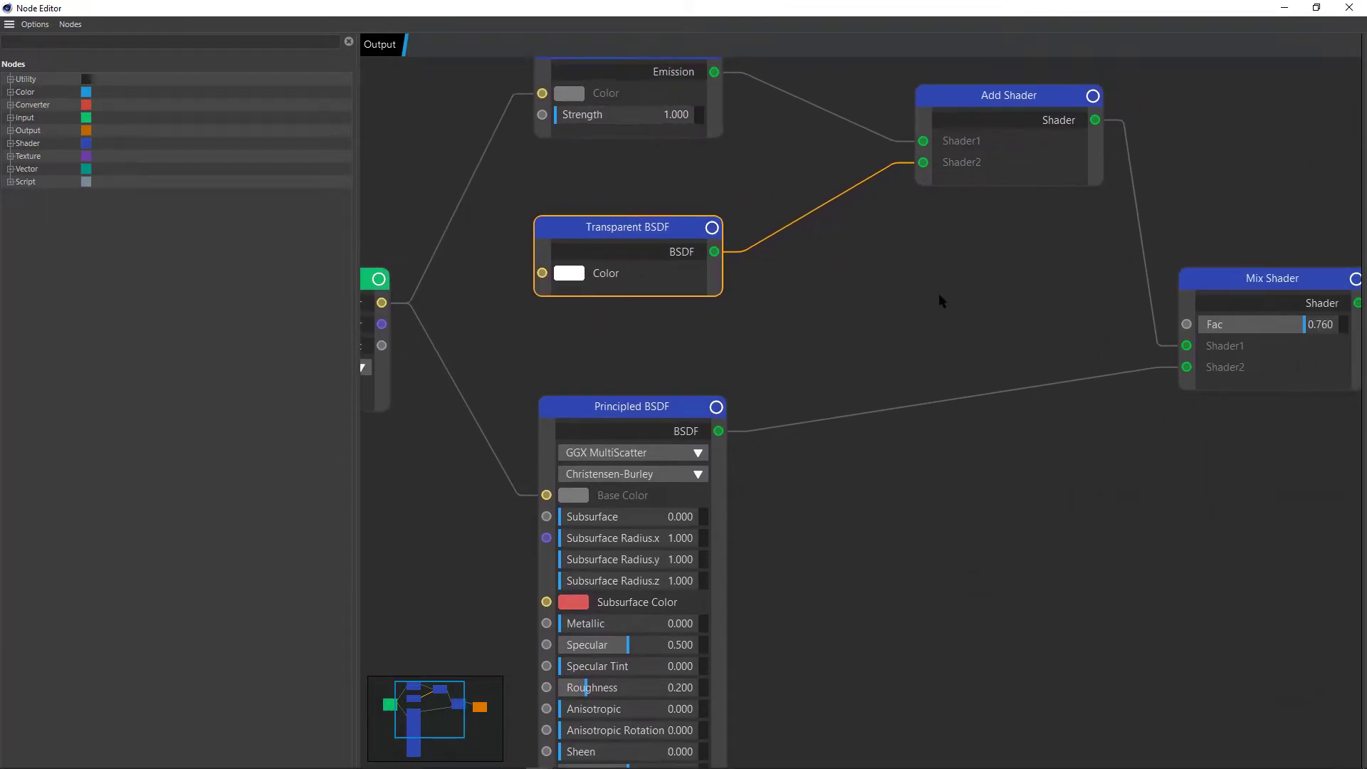
pyautogui.moveTo(655, 407); pyautogui.dragTo(778, 318, button='middle')
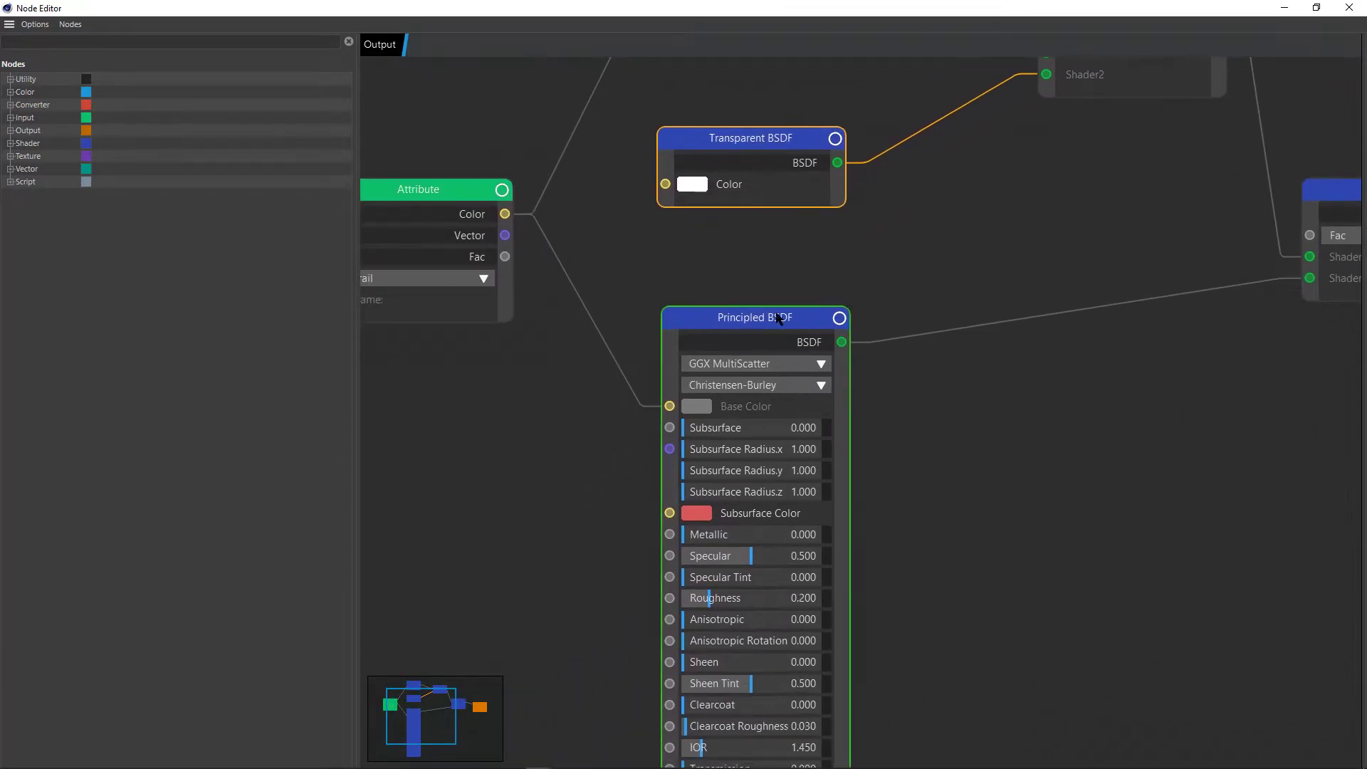
pyautogui.moveTo(940, 504); pyautogui.dragTo(964, 381, button='middle')
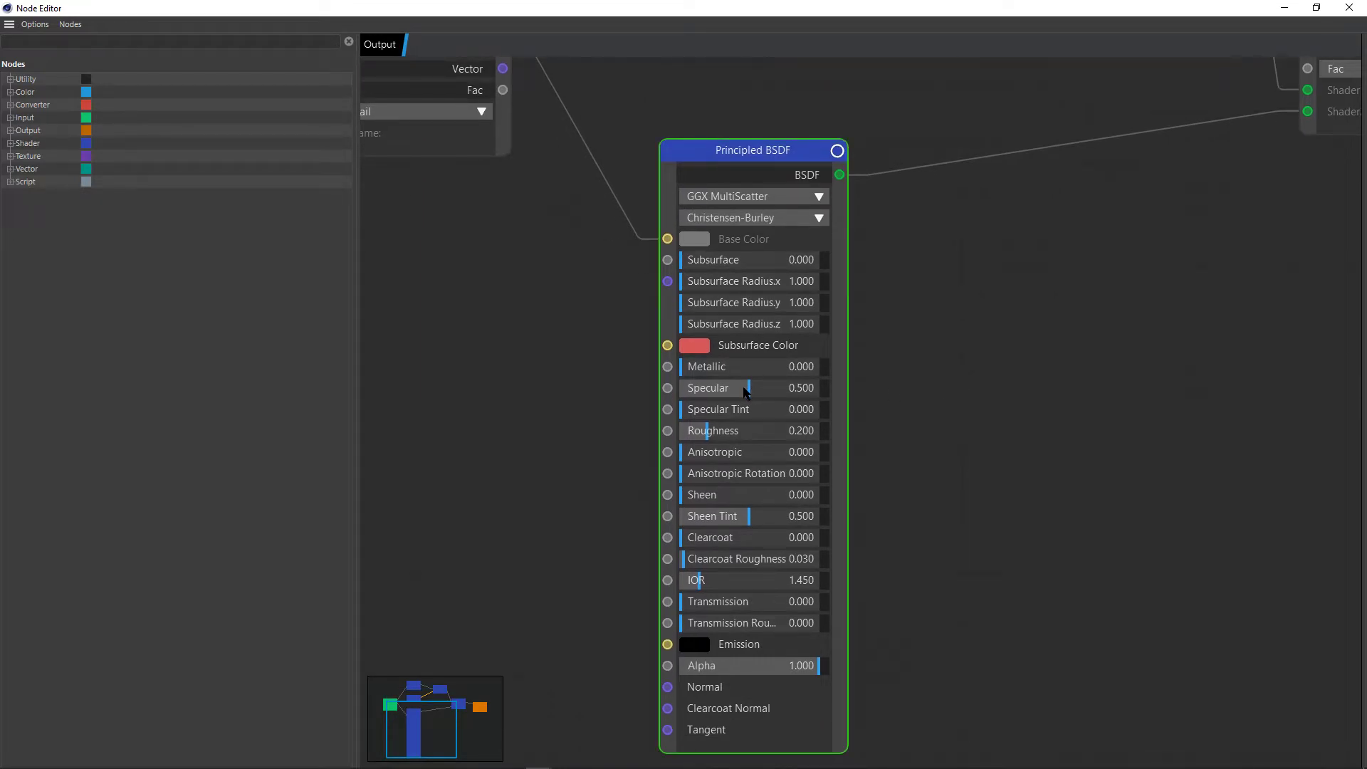
pyautogui.moveTo(503, 390); pyautogui.dragTo(738, 635, button='middle')
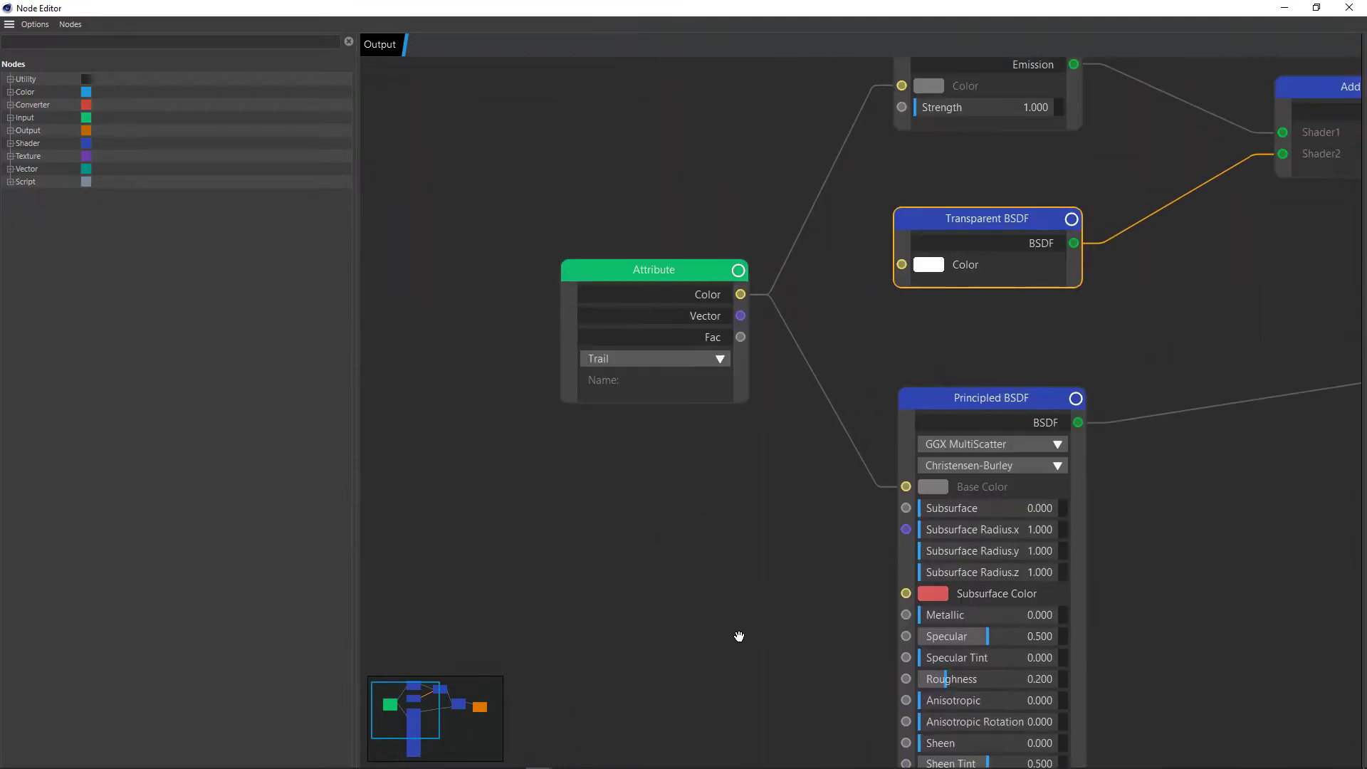
pyautogui.moveTo(1127, 360); pyautogui.dragTo(1155, 321, button='middle')
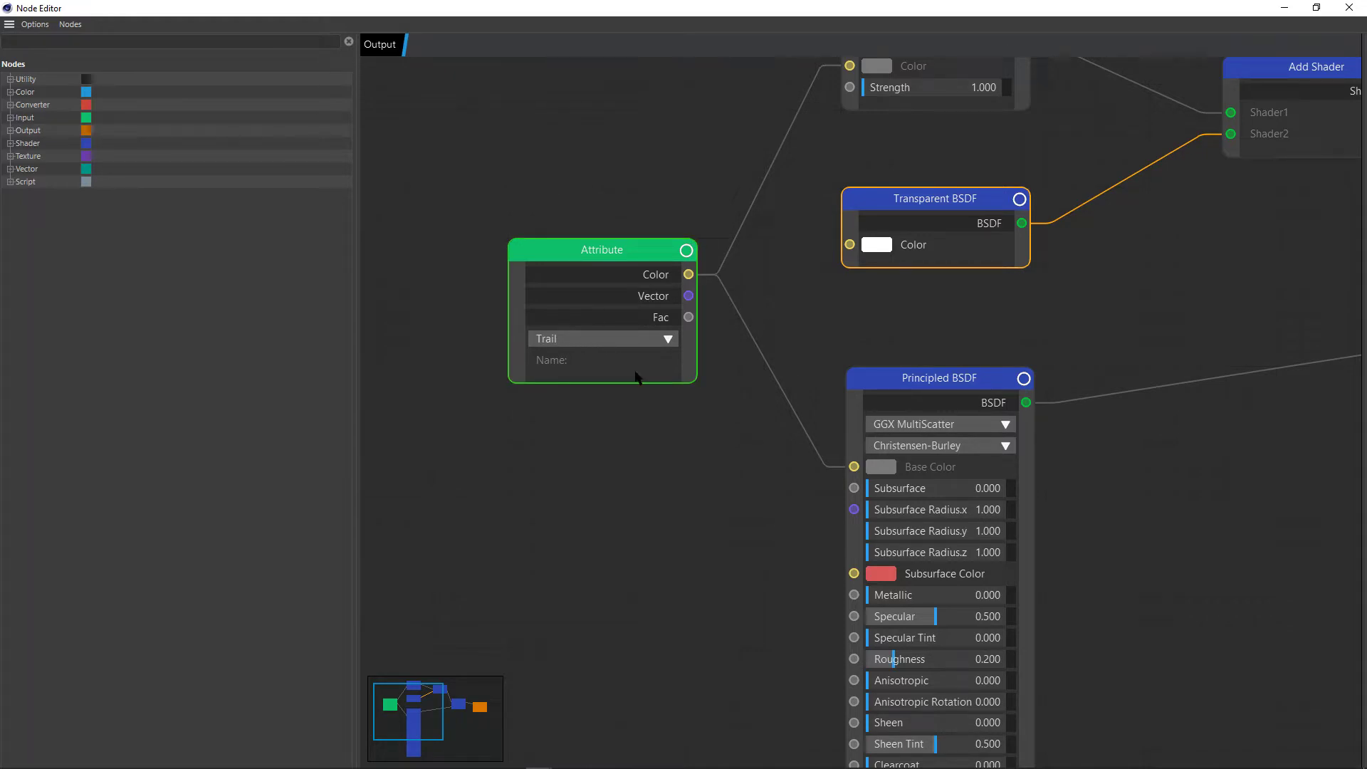
pyautogui.moveTo(727, 406); pyautogui.dragTo(720, 507, button='middle')
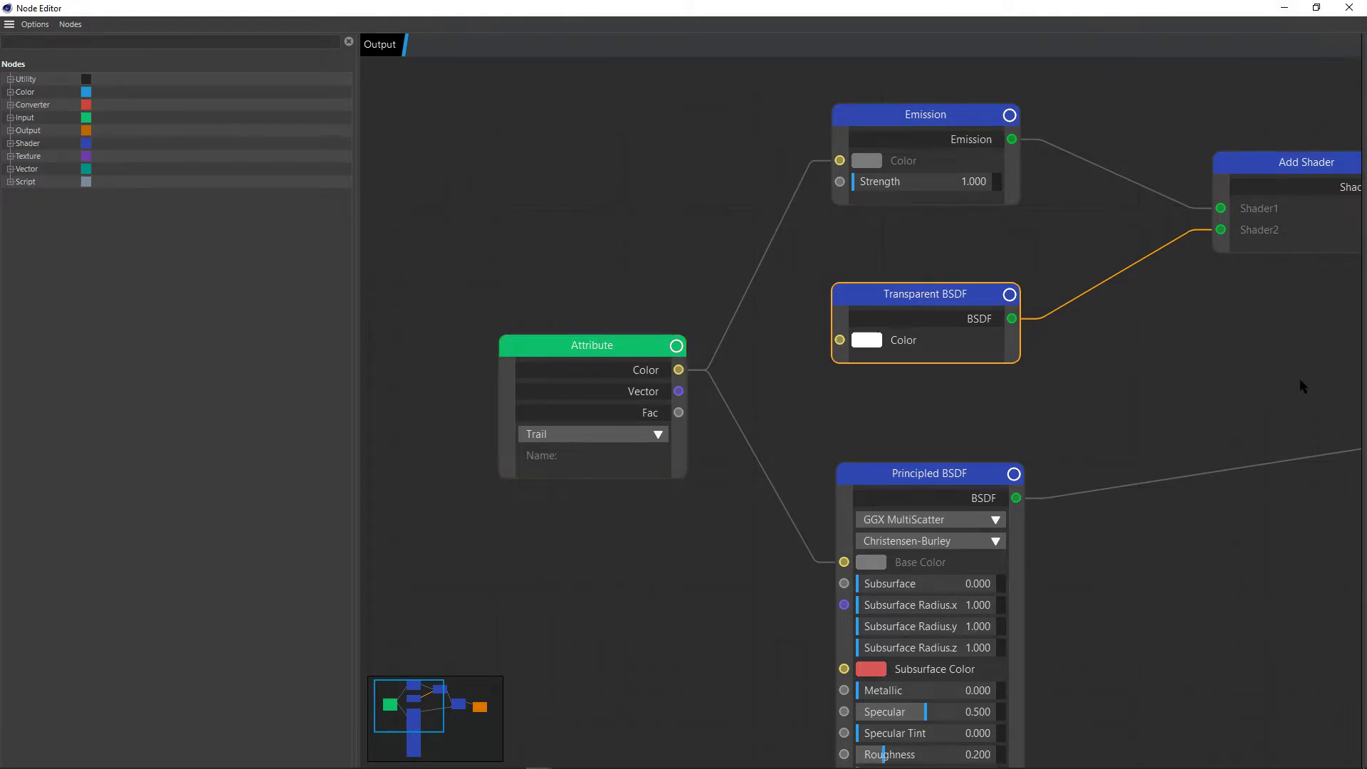
# Move the Mix Shader node slightly closer to the Output node and inspect its shader connections.
pyautogui.moveTo(1316, 410); pyautogui.dragTo(986, 365, button='middle')
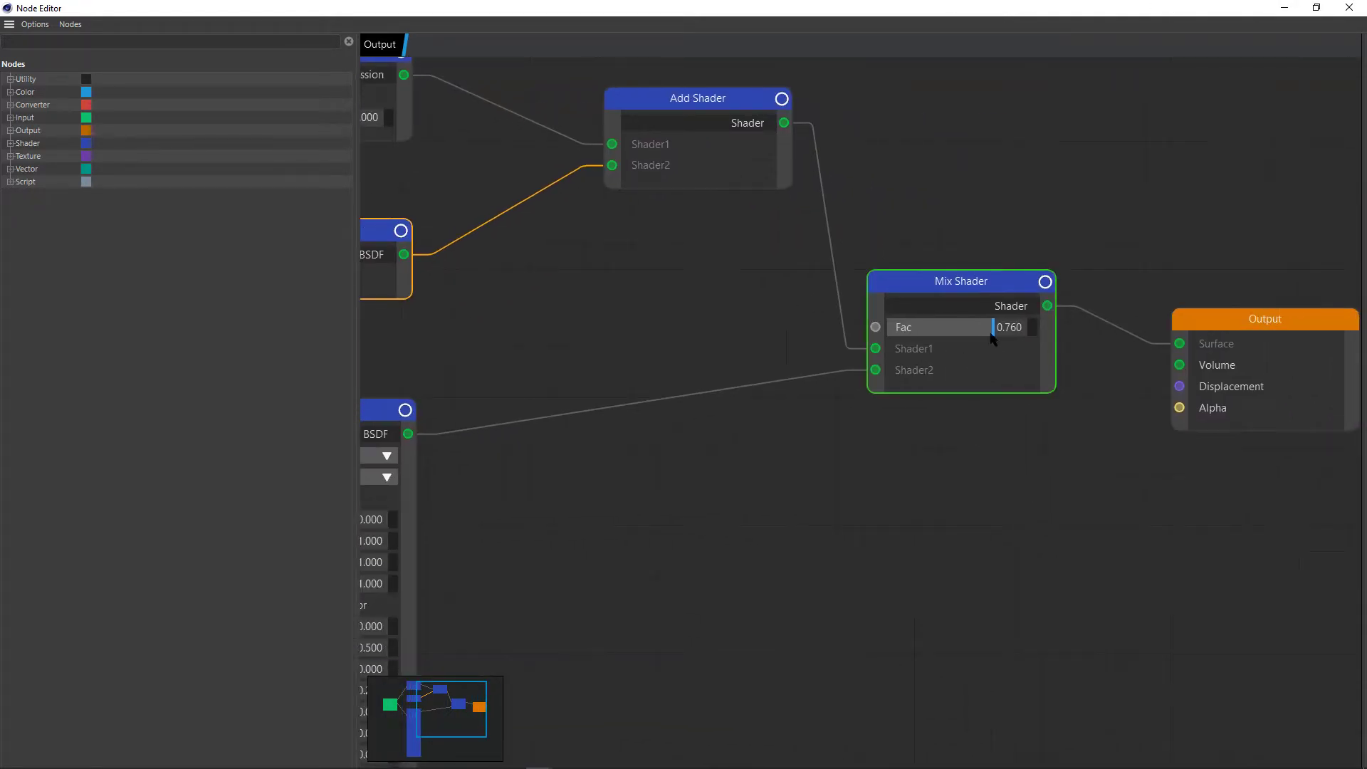
pyautogui.moveTo(962, 298); pyautogui.dragTo(985, 297)
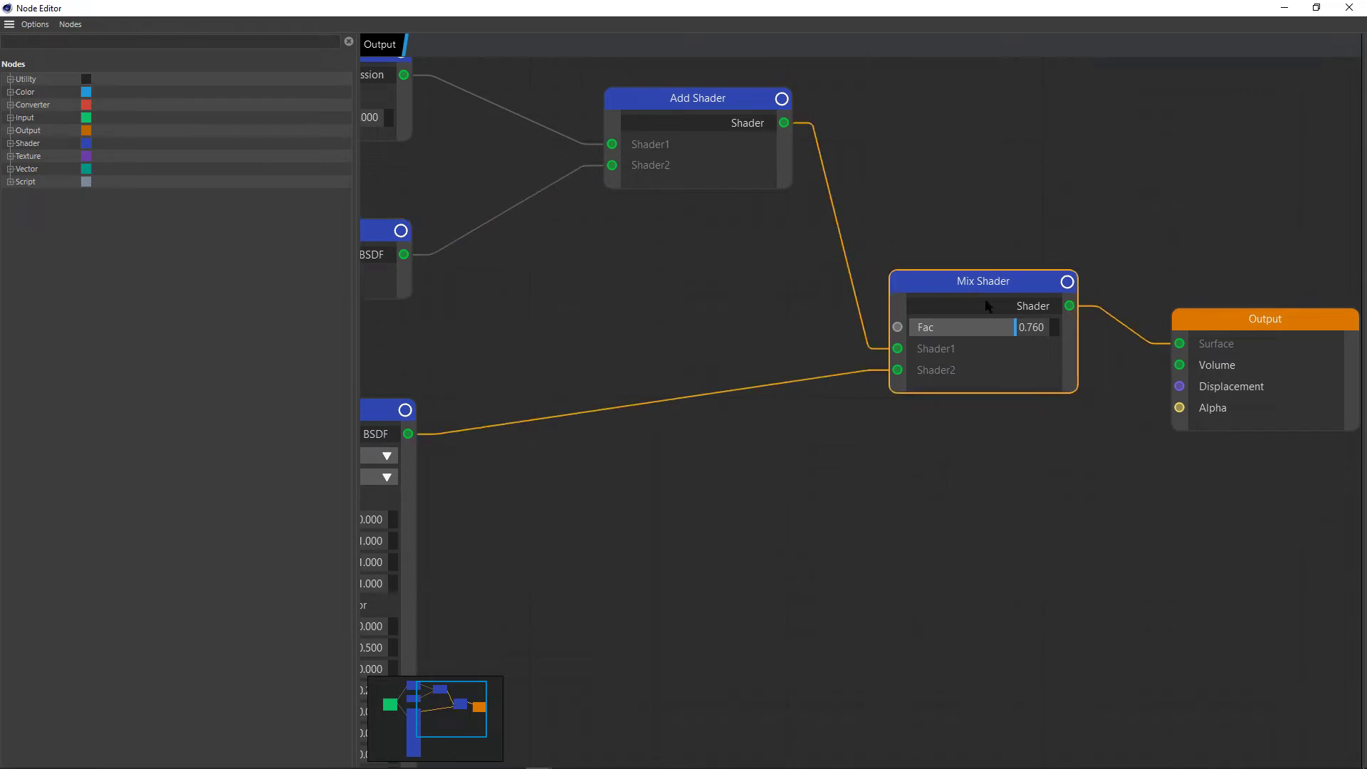
pyautogui.moveTo(573, 485); pyautogui.dragTo(626, 473, button='middle')
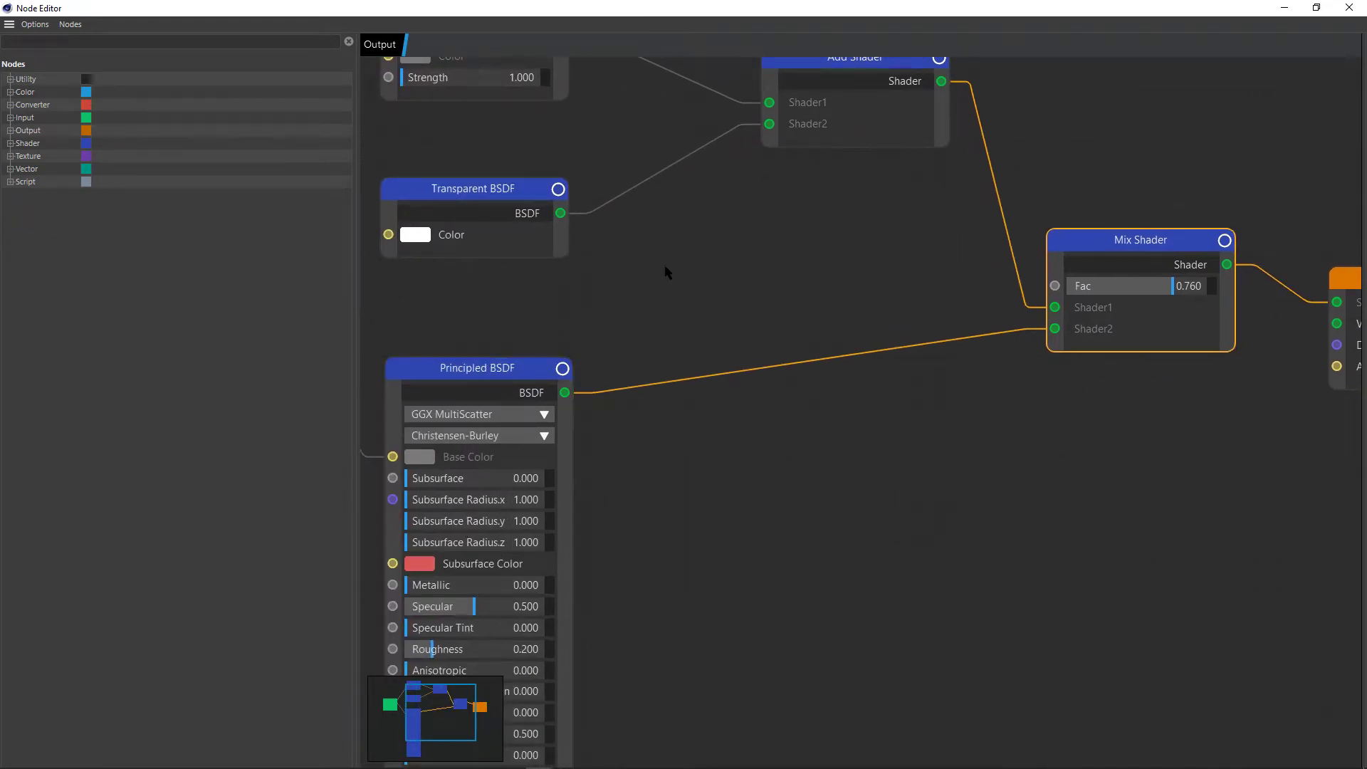
# Leave the Color Emission network, check the xpEmitter's material tag, and examine the nodes of the pink Emission material.
pyautogui.moveTo(669, 275); pyautogui.dragTo(784, 355, button='middle')
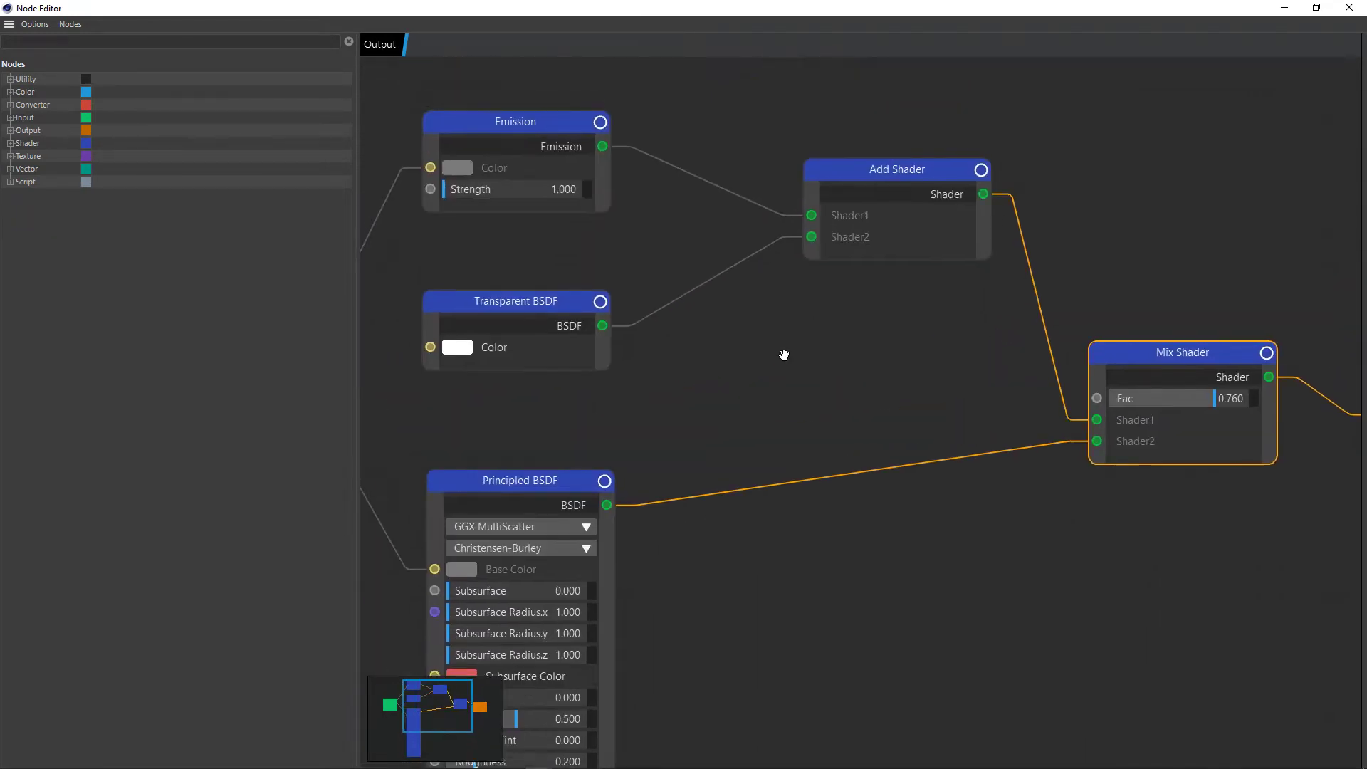
pyautogui.click(1350, 8)
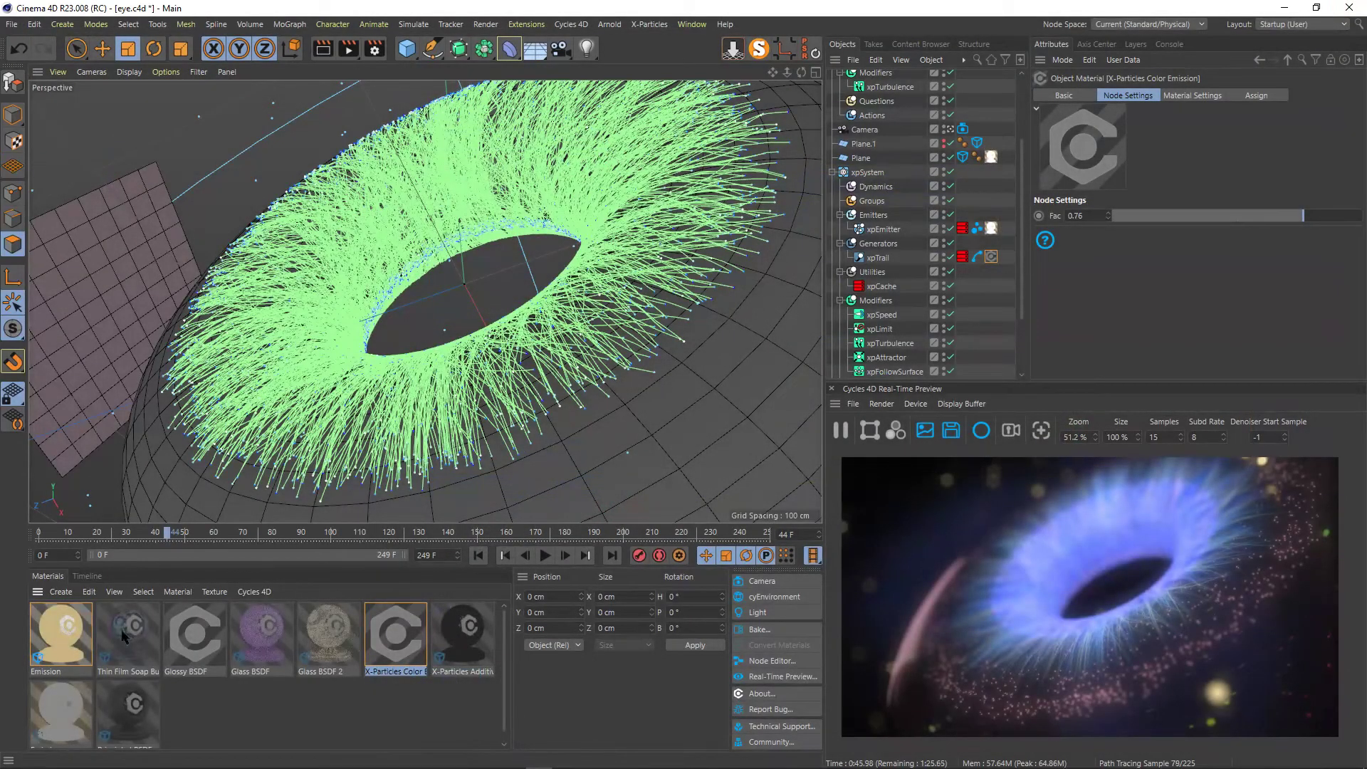
pyautogui.click(991, 230)
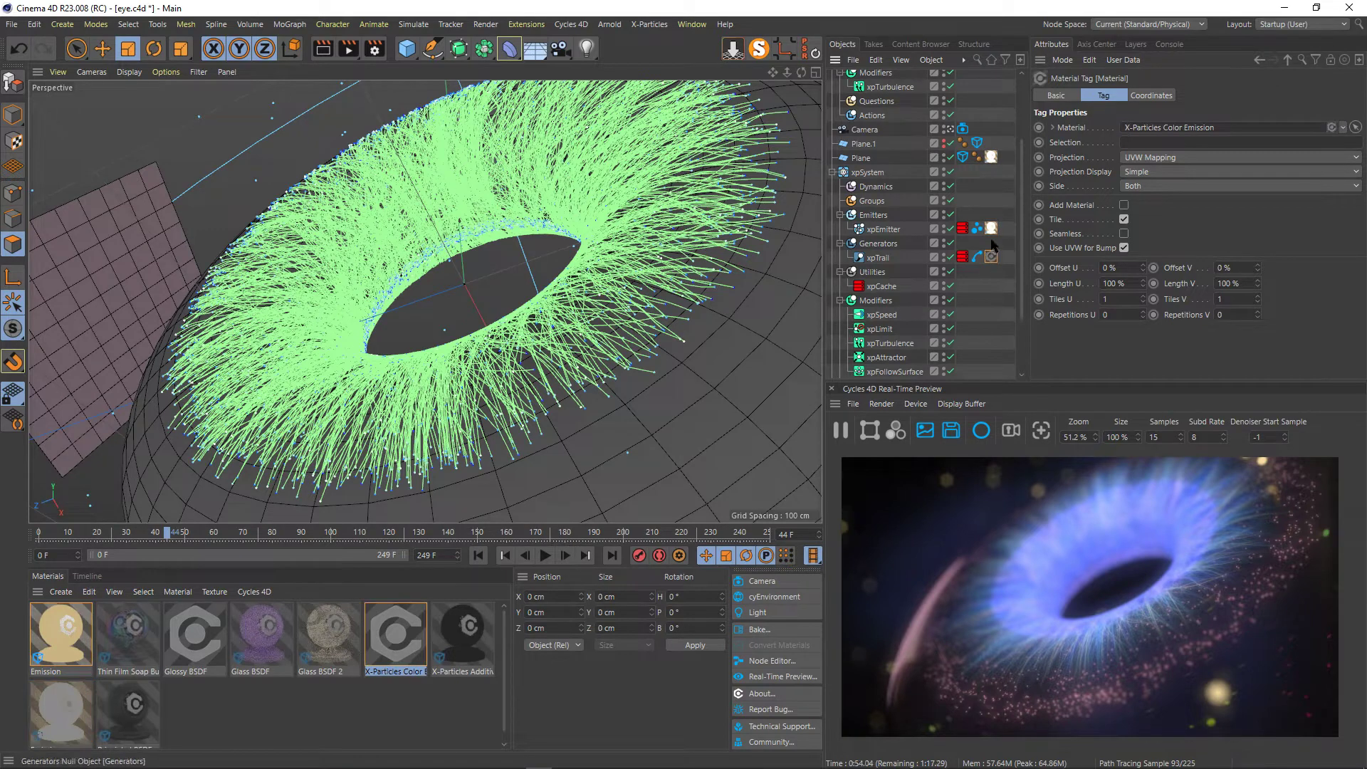
pyautogui.doubleClick(70, 709)
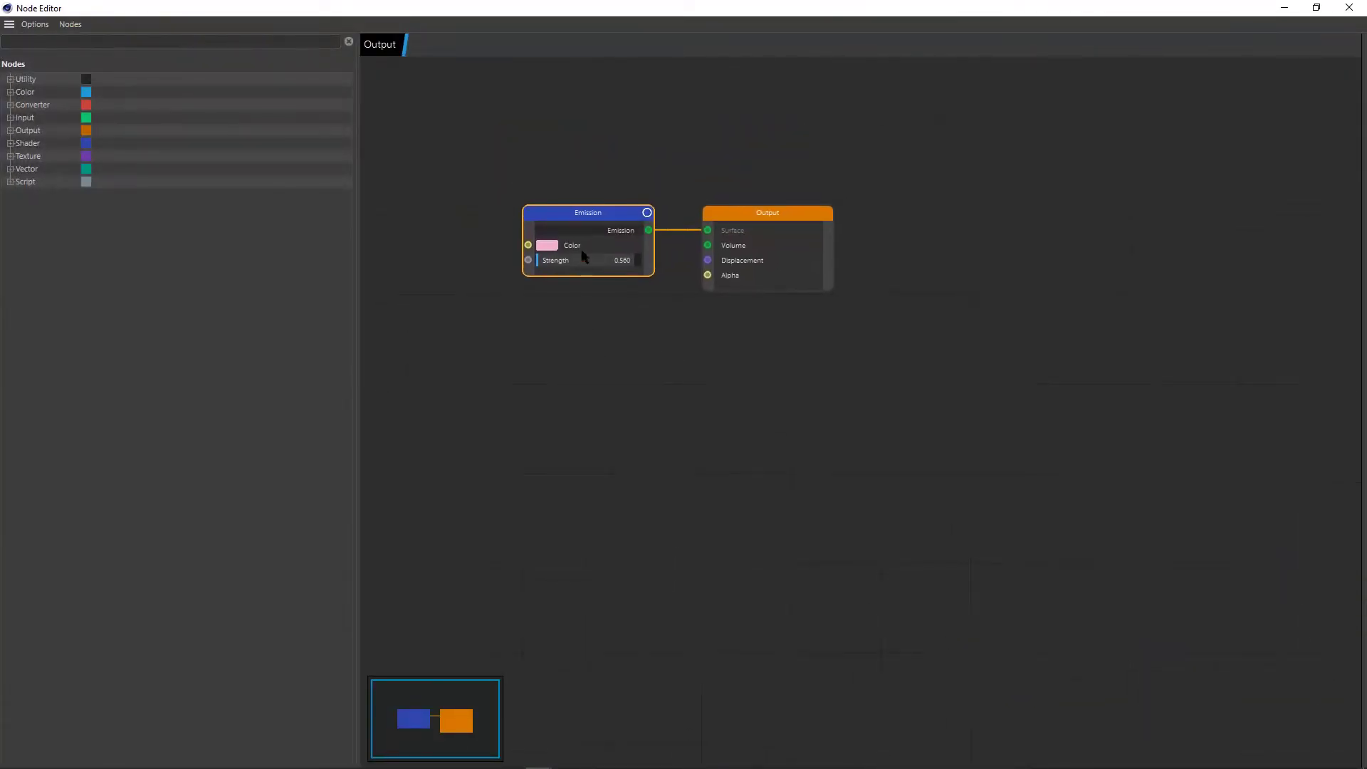
pyautogui.moveTo(598, 216); pyautogui.dragTo(598, 245)
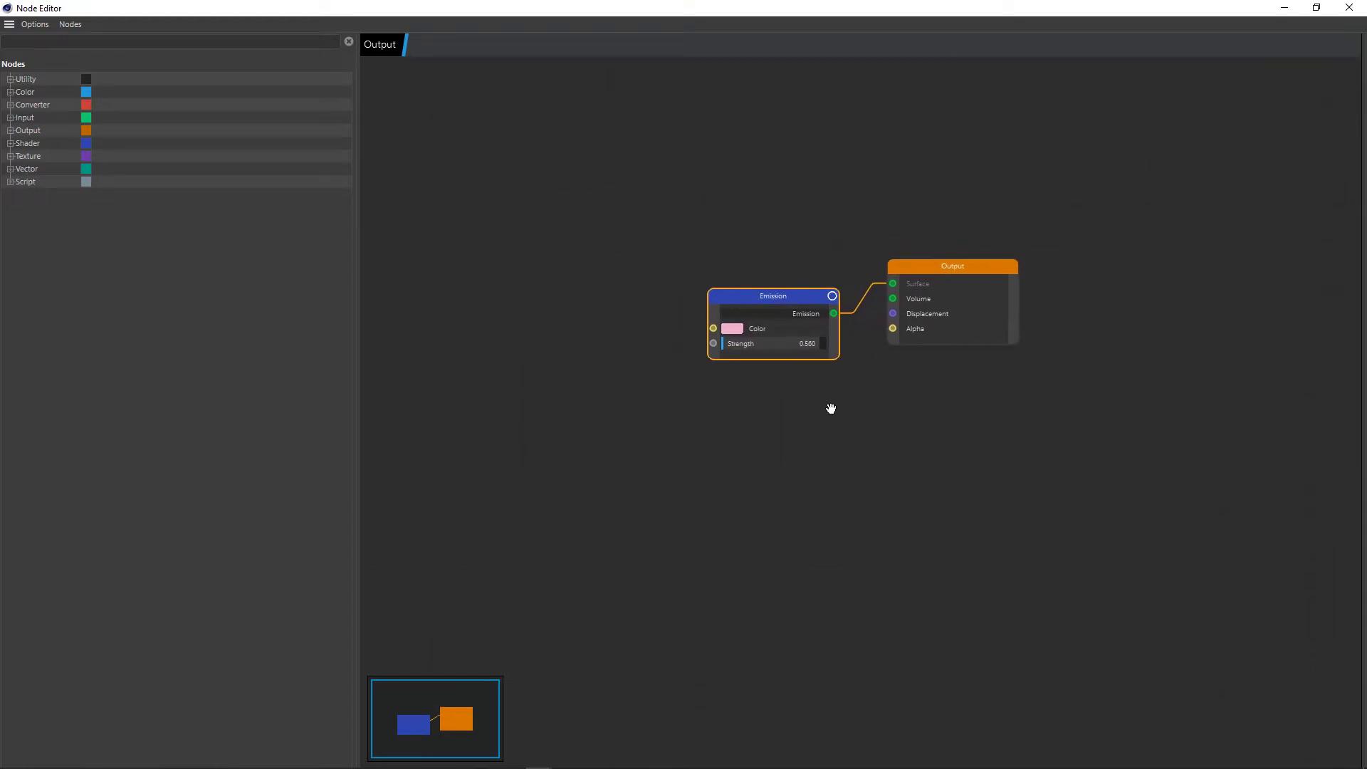
pyautogui.click(1339, 12)
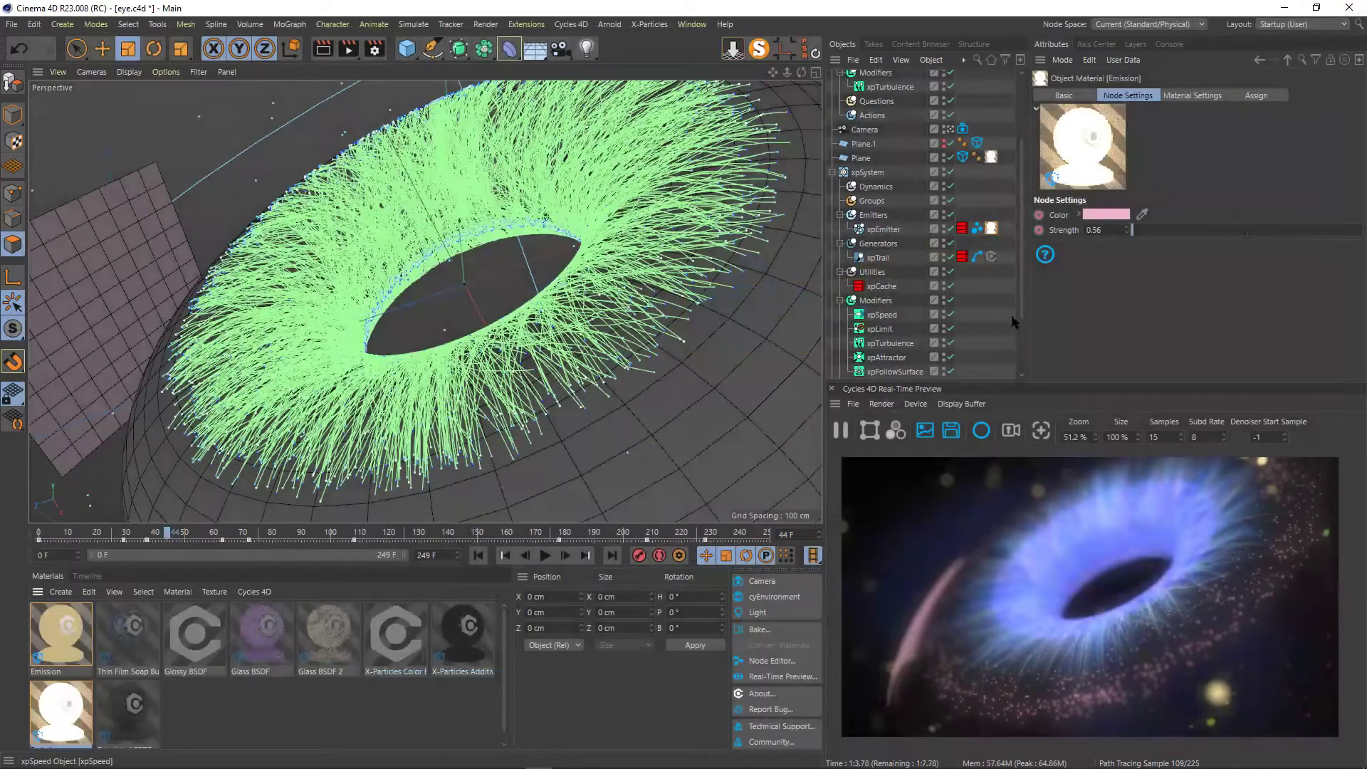
# Recheck which material the xpEmitter's tag uses, and inspect the node network of the yellow Emission material.
pyautogui.click(992, 229)
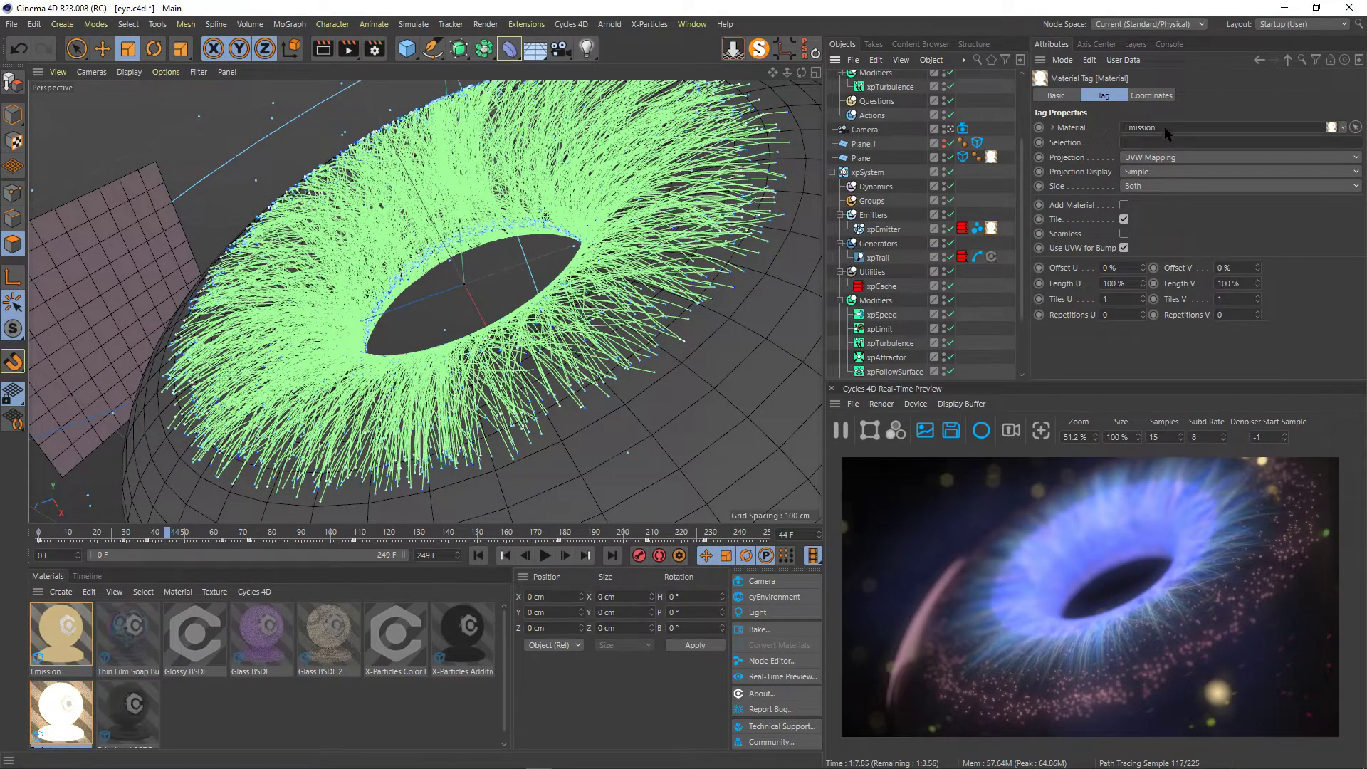
pyautogui.doubleClick(69, 637)
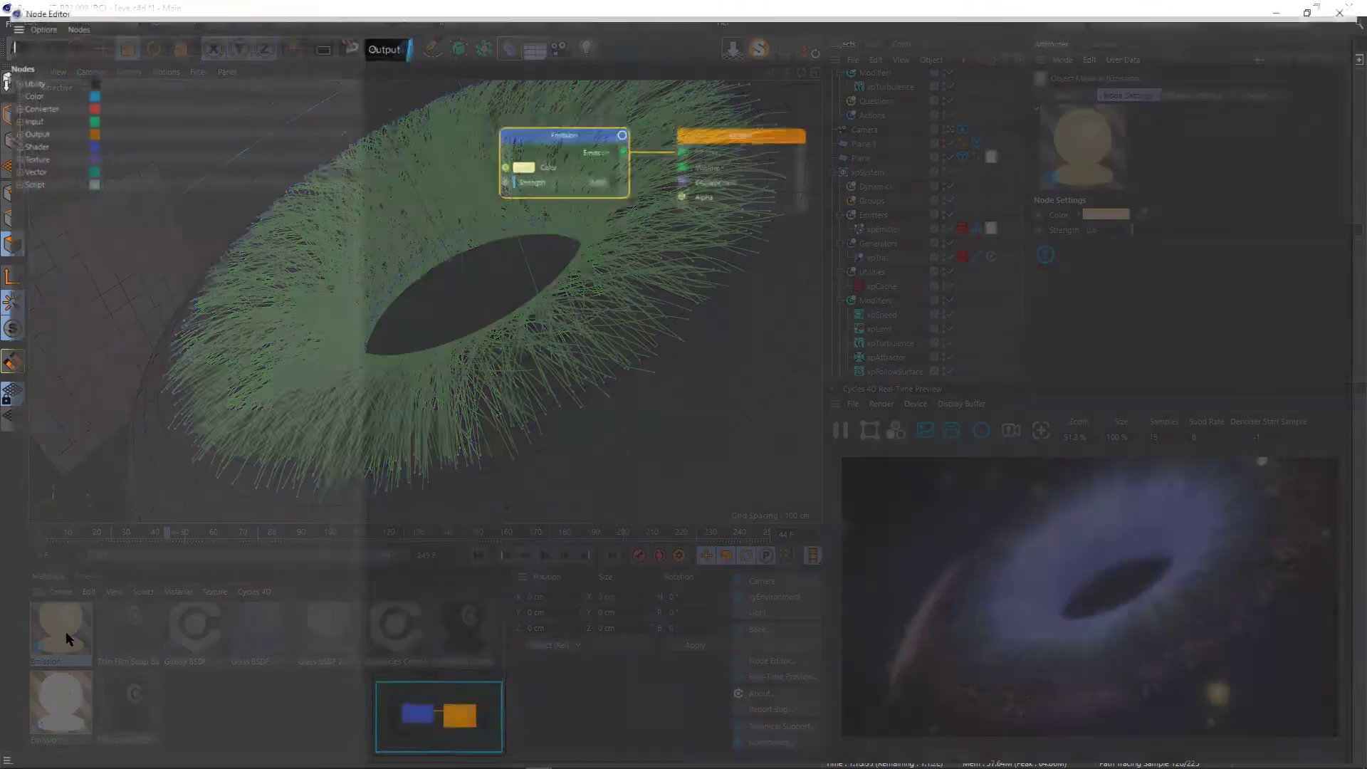
pyautogui.moveTo(566, 254); pyautogui.dragTo(626, 333, button='middle')
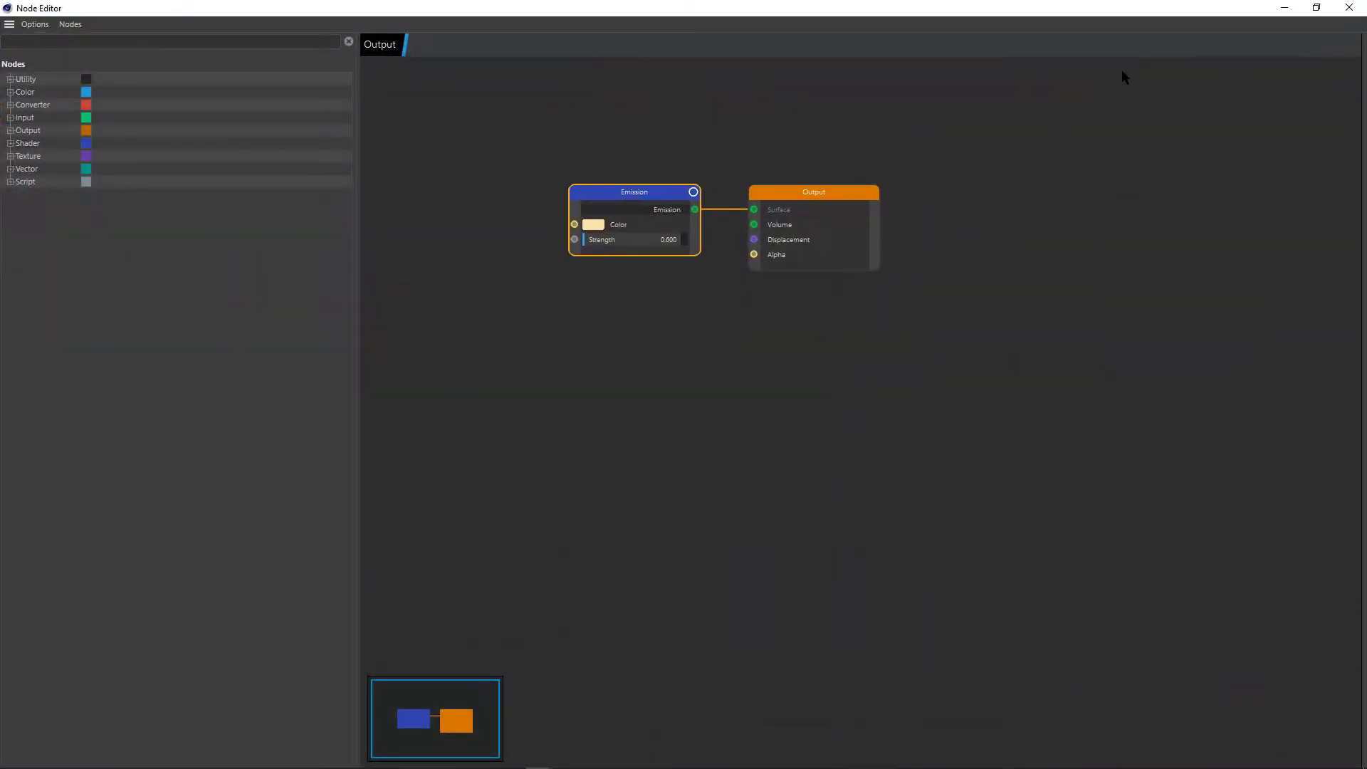
pyautogui.click(1348, 8)
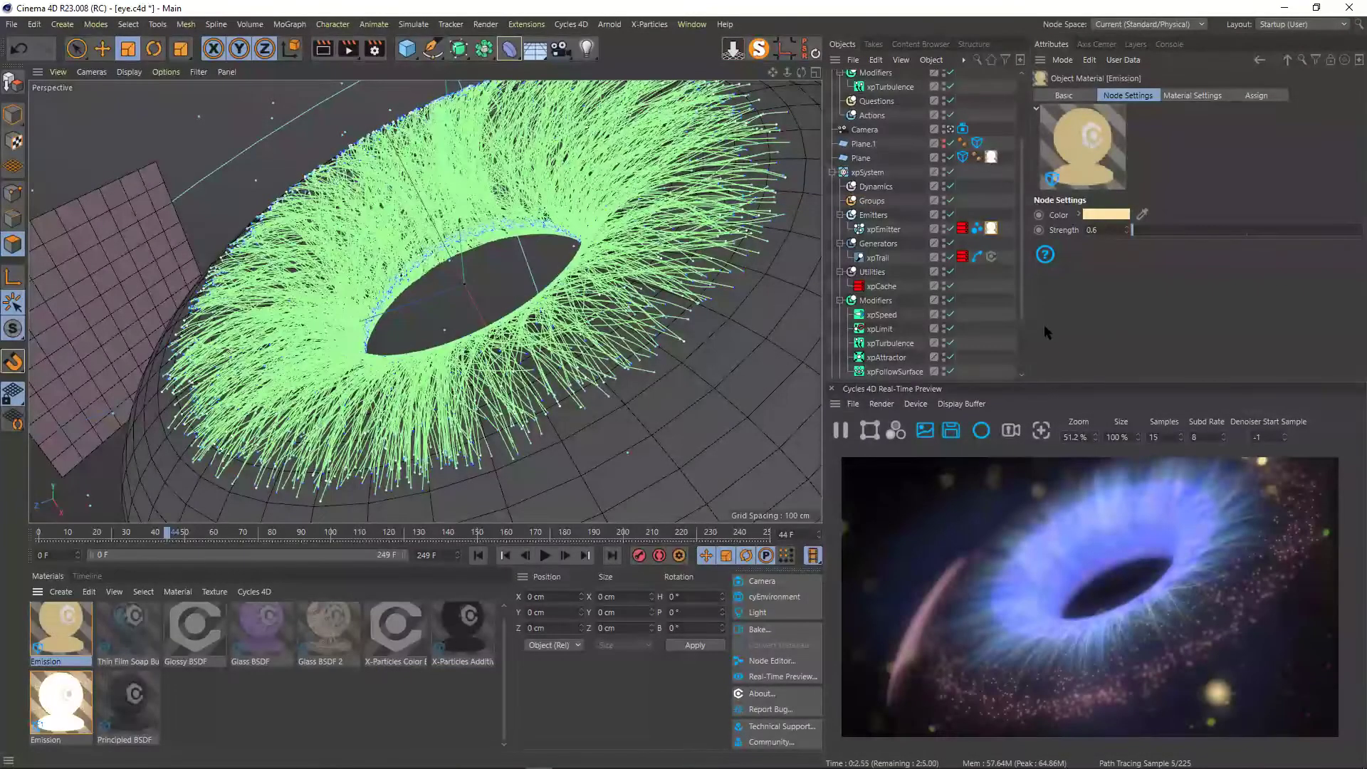
# Rename the Emission material assigned to the xpEmitter as Emission particles.
pyautogui.click(991, 228)
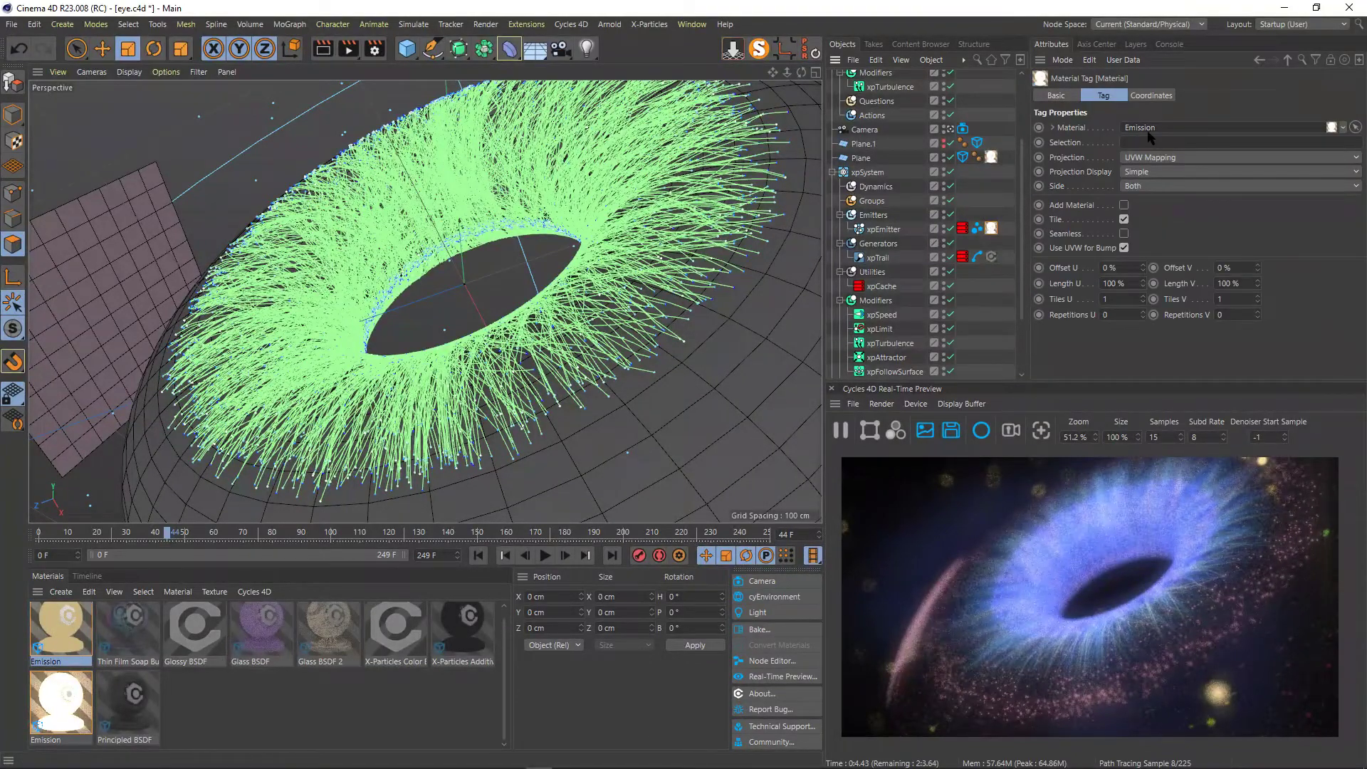
pyautogui.click(1176, 128)
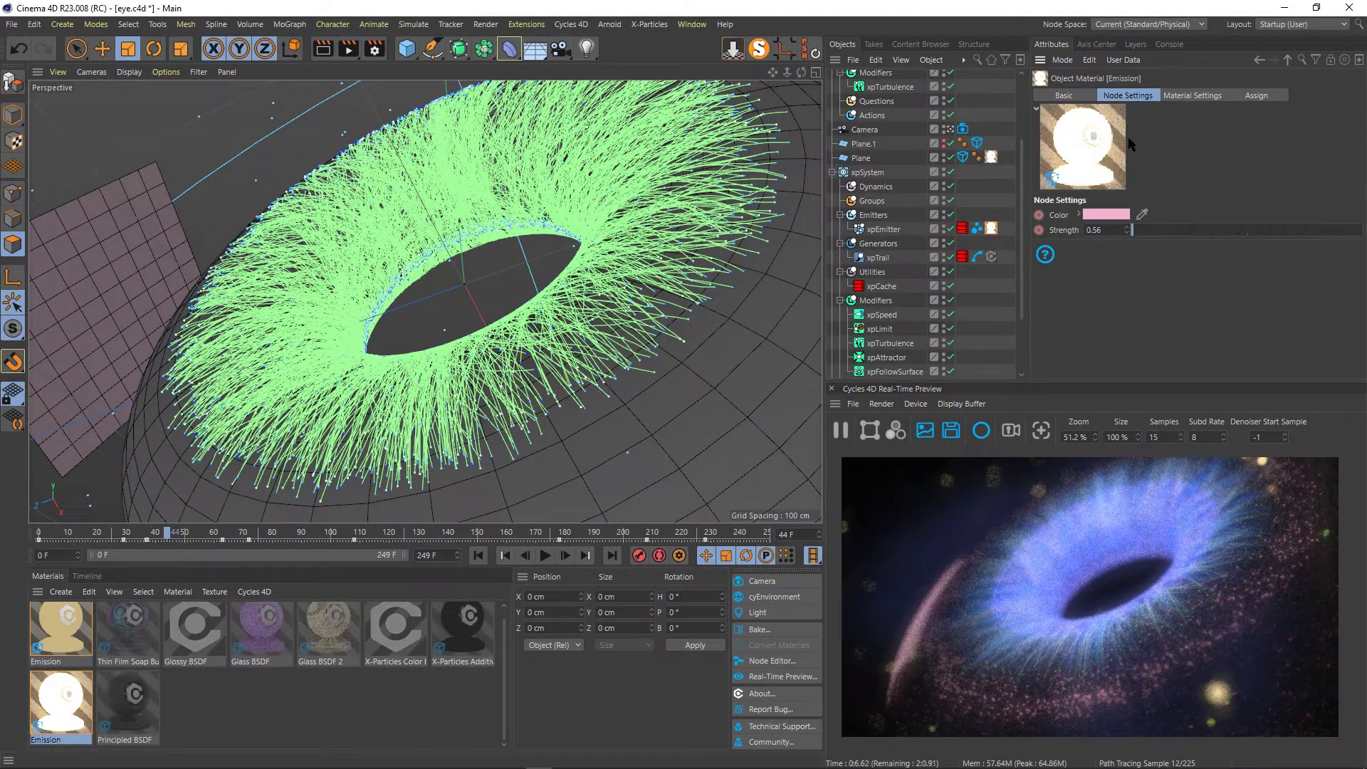
pyautogui.click(1084, 96)
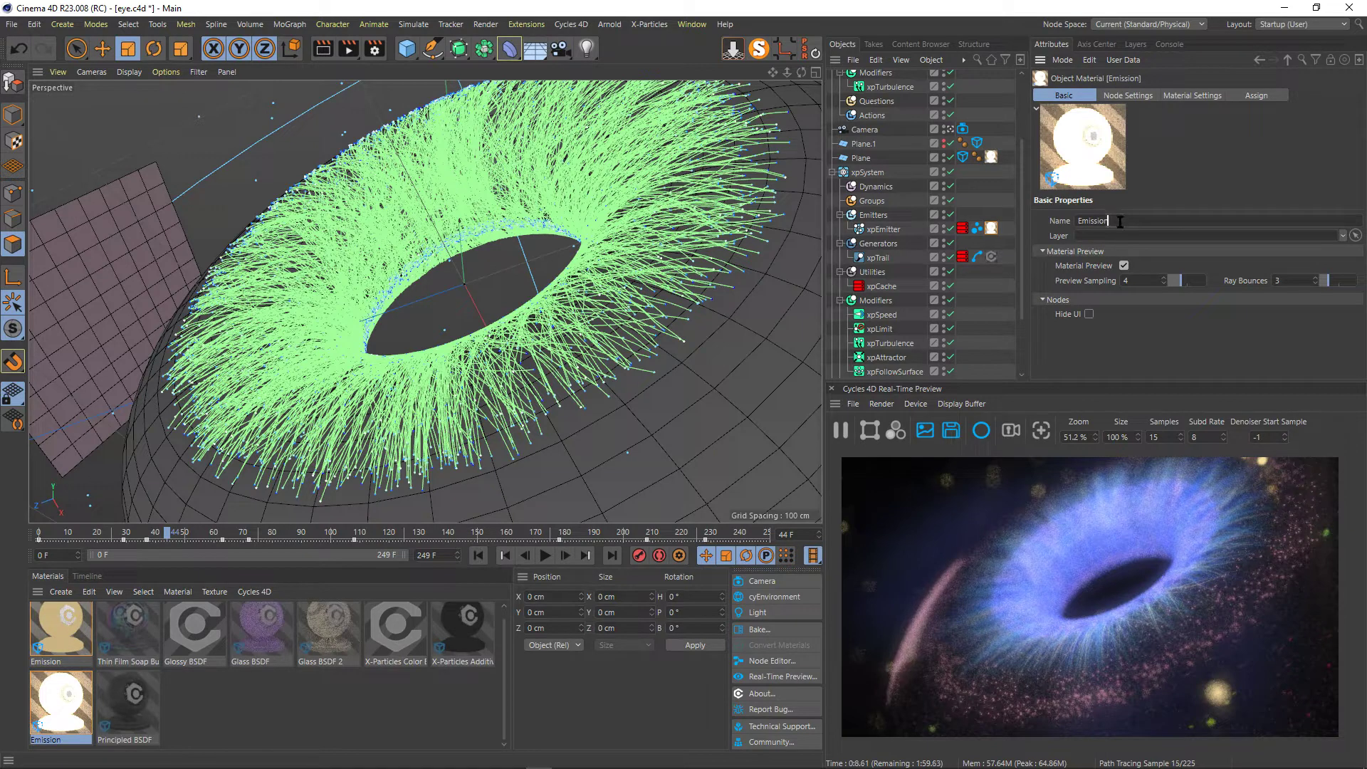
pyautogui.write('articles')
pyautogui.press('Return')
# Open the Emission particles network, move the Emission node farther from Output, and inspect its emission colour without changing it.
pyautogui.doubleClick(59, 709)
pyautogui.moveTo(754, 292); pyautogui.dragTo(703, 306)
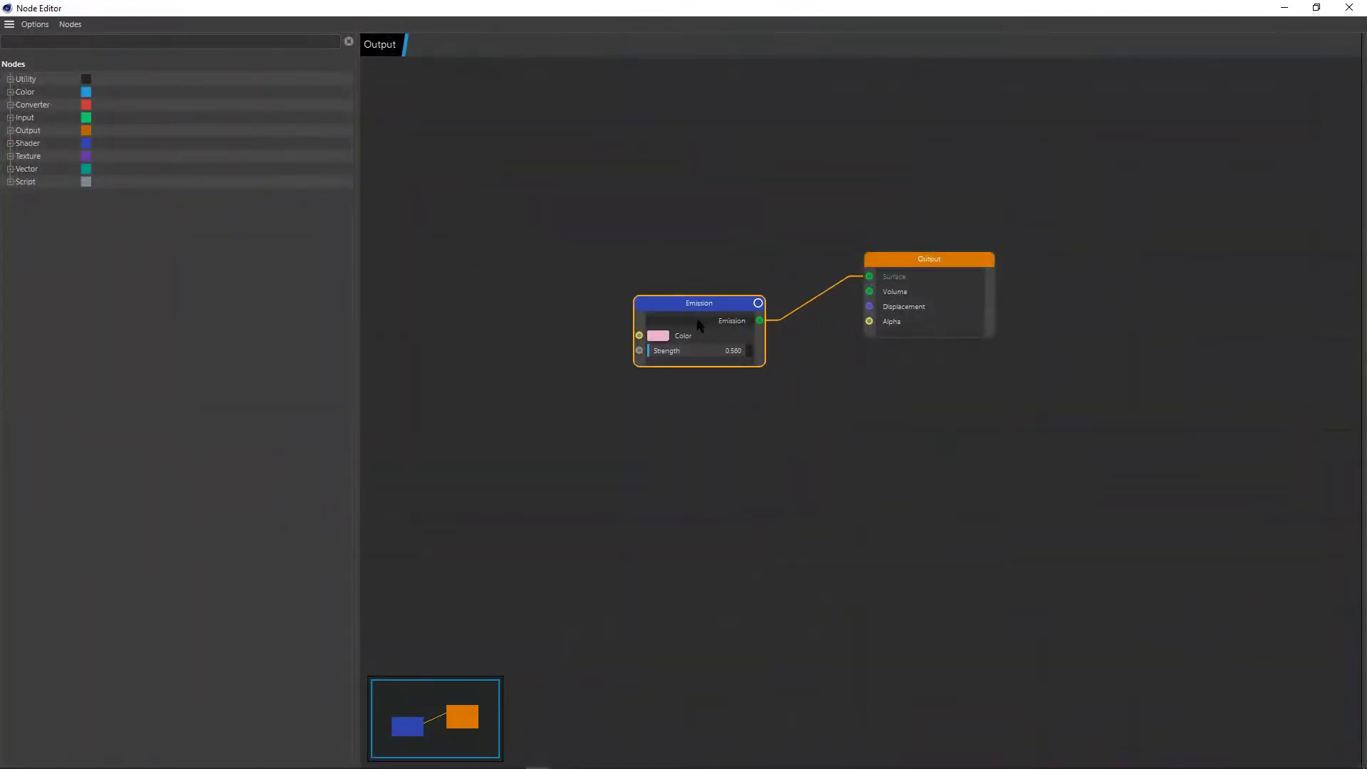
pyautogui.click(656, 337)
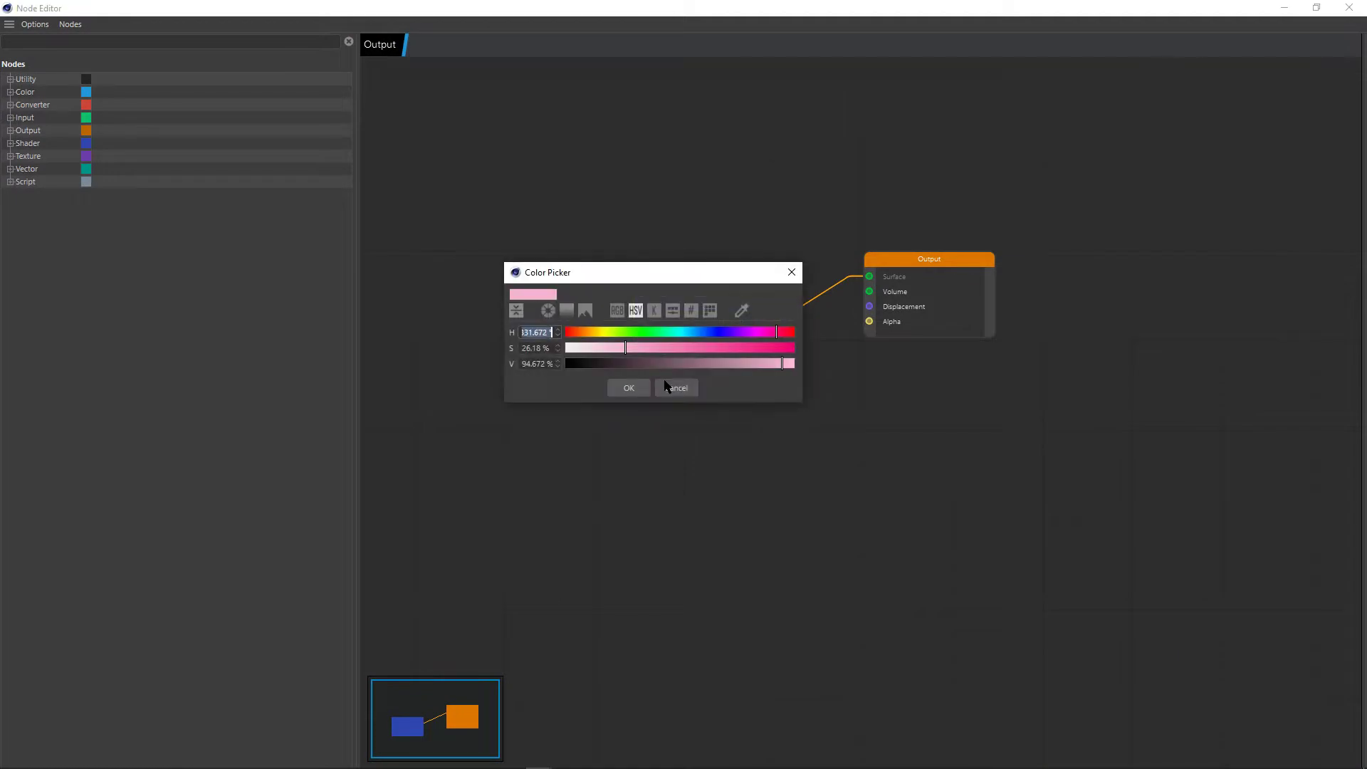
pyautogui.click(792, 273)
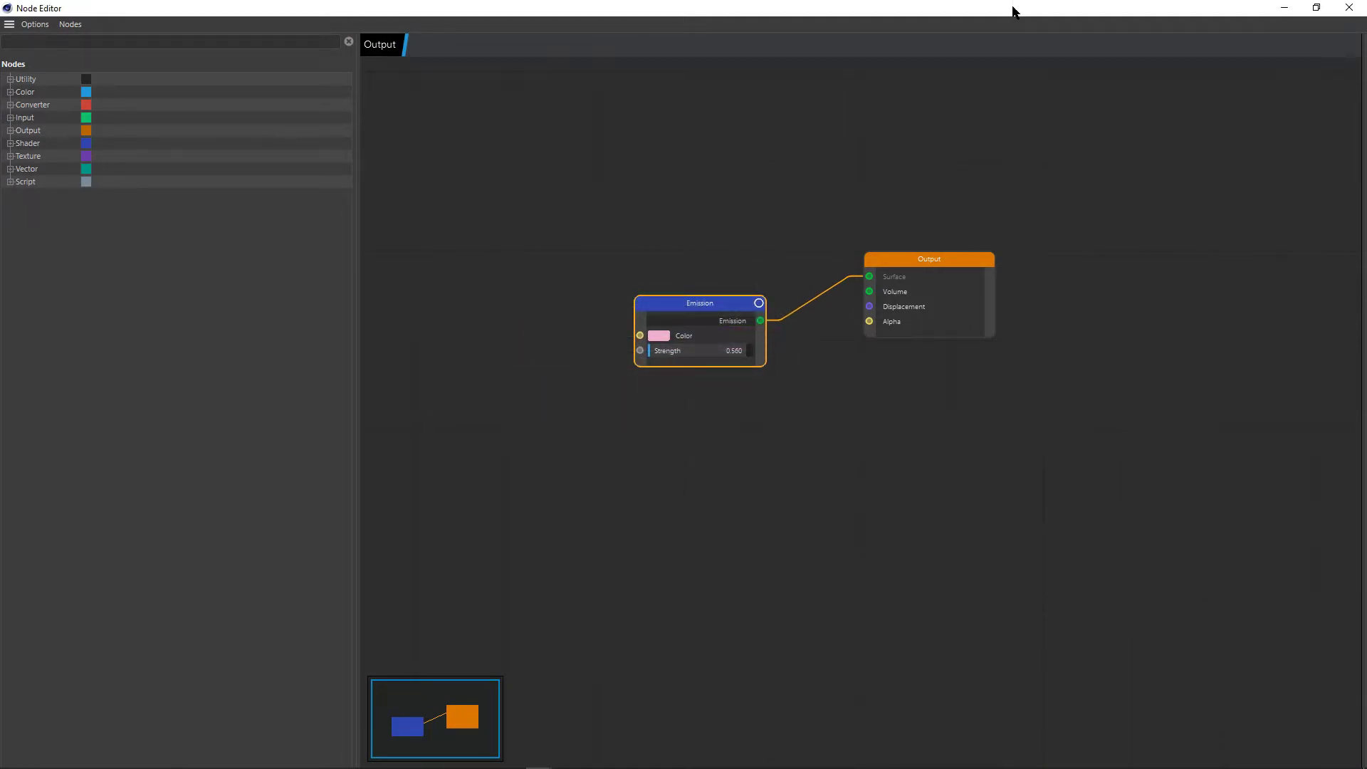
# Move the Node Editor aside to compare the Emission node with the material's animated Color and Strength settings, and close the editor.
pyautogui.moveTo(1019, 9); pyautogui.dragTo(1061, 328)
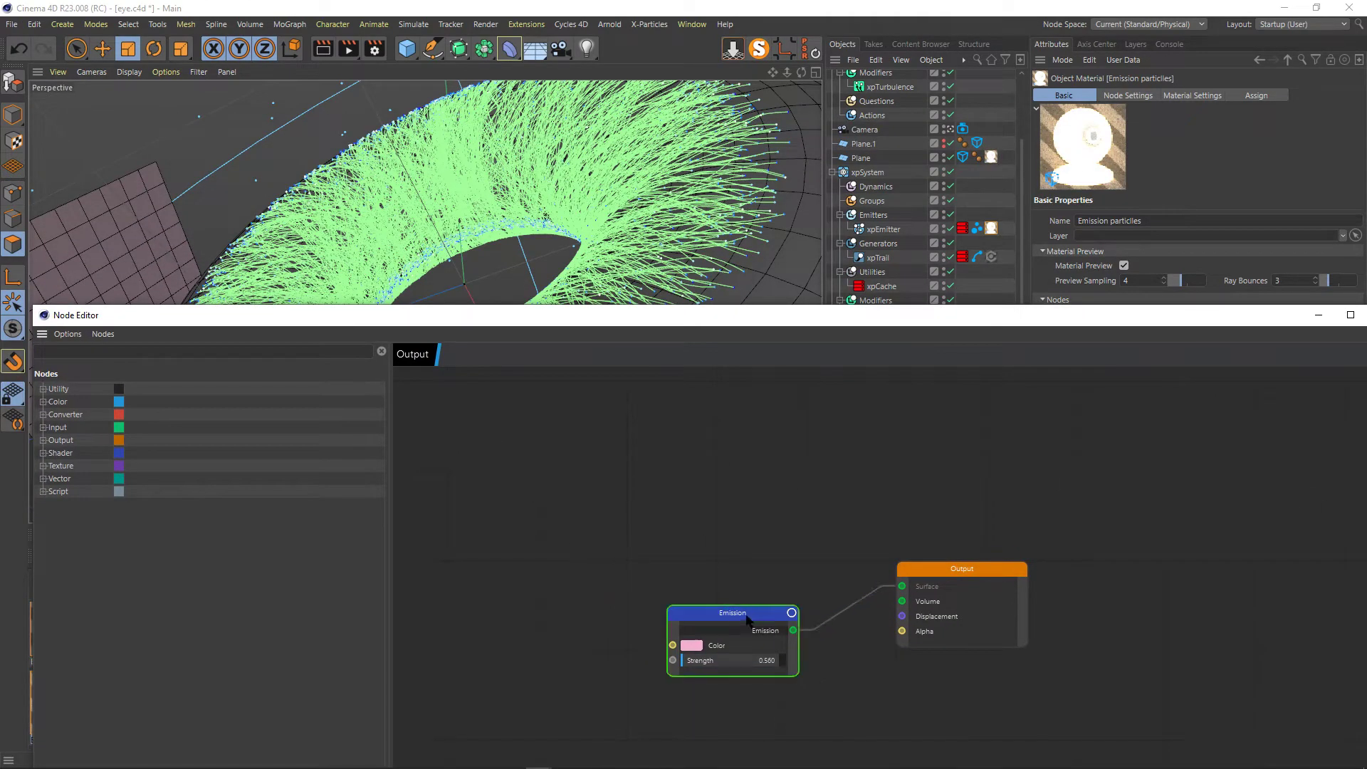
pyautogui.moveTo(990, 321); pyautogui.dragTo(982, 446)
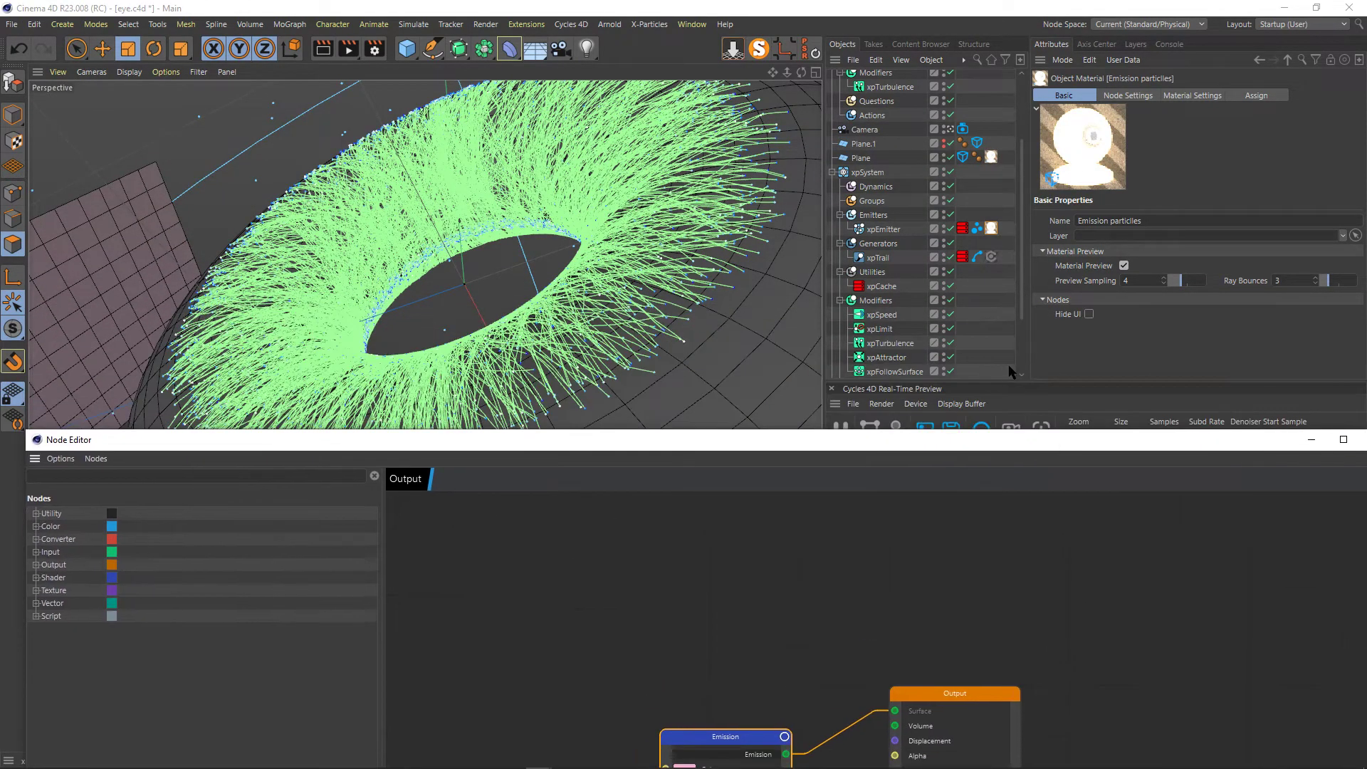
pyautogui.moveTo(728, 737); pyautogui.dragTo(742, 593)
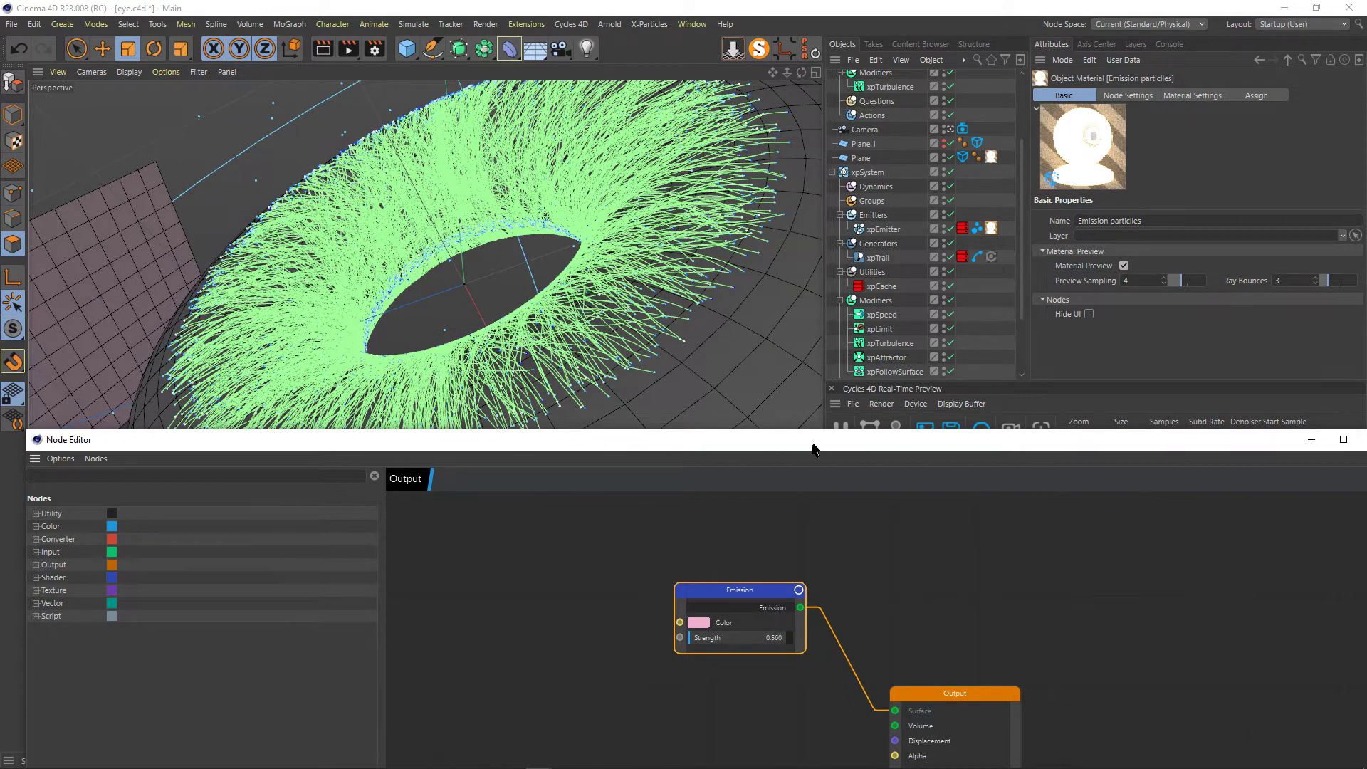
pyautogui.moveTo(812, 447); pyautogui.dragTo(949, 419)
pyautogui.click(1141, 96)
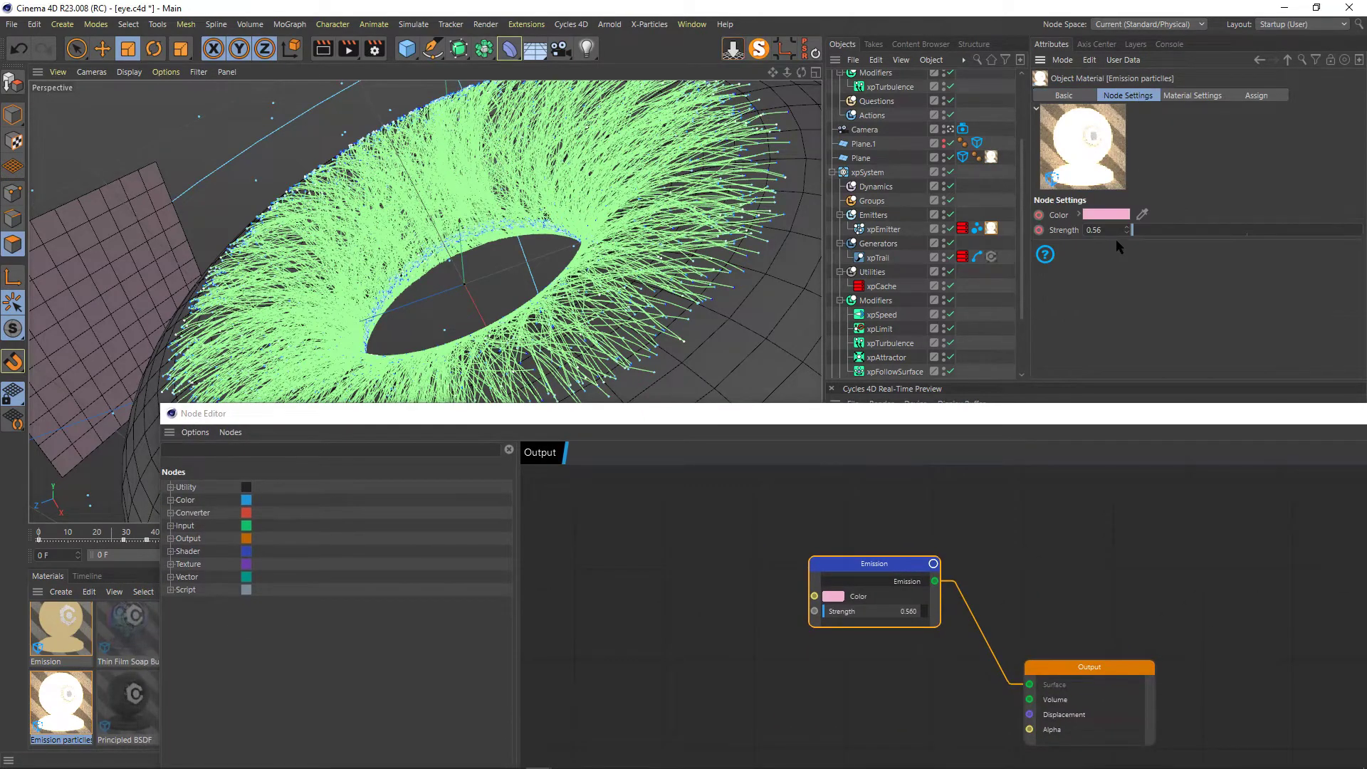
pyautogui.moveTo(872, 413); pyautogui.dragTo(979, 409)
pyautogui.click(1358, 407)
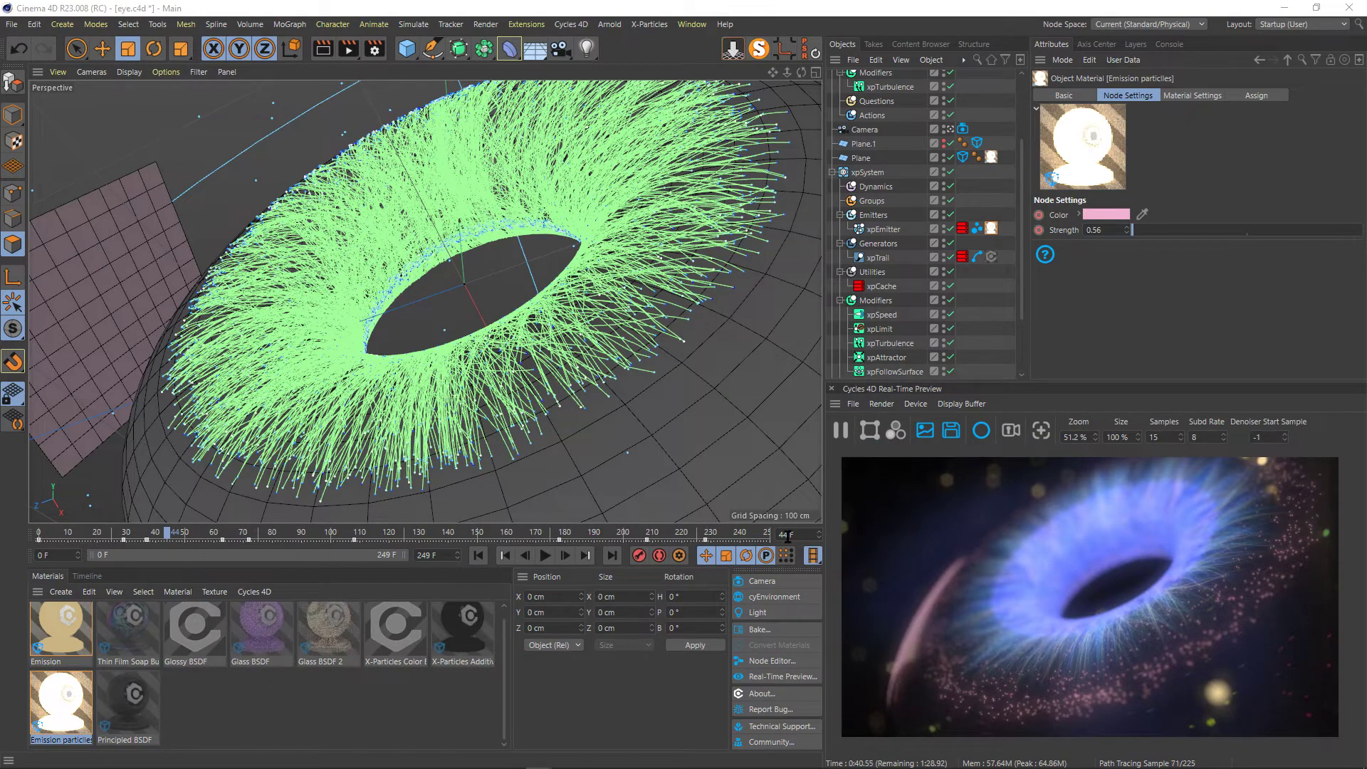
# Scrub the timeline to frame 214 and back to frame 53 to review the Emission particles material's animation.
pyautogui.moveTo(178, 536); pyautogui.dragTo(664, 536)
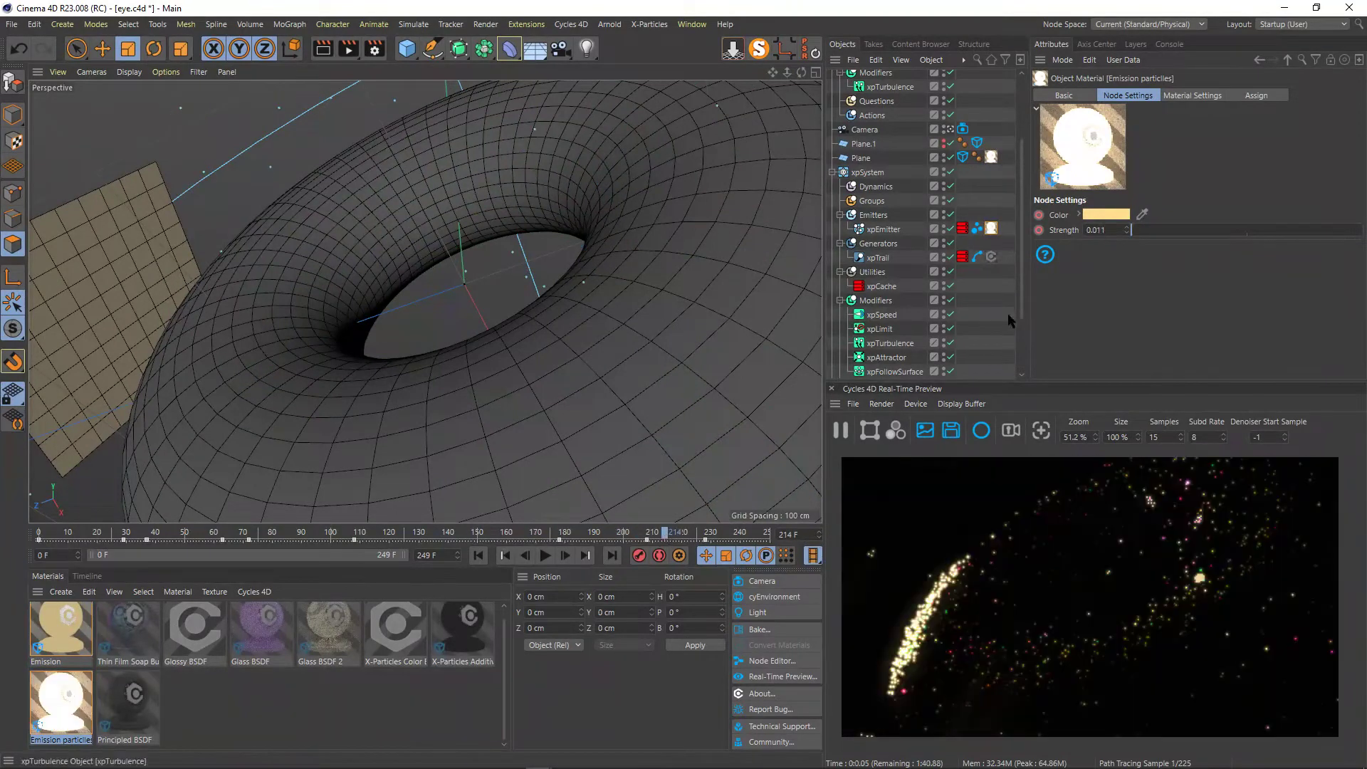
pyautogui.moveTo(108, 527); pyautogui.dragTo(310, 546)
pyautogui.moveTo(219, 561); pyautogui.dragTo(193, 547)
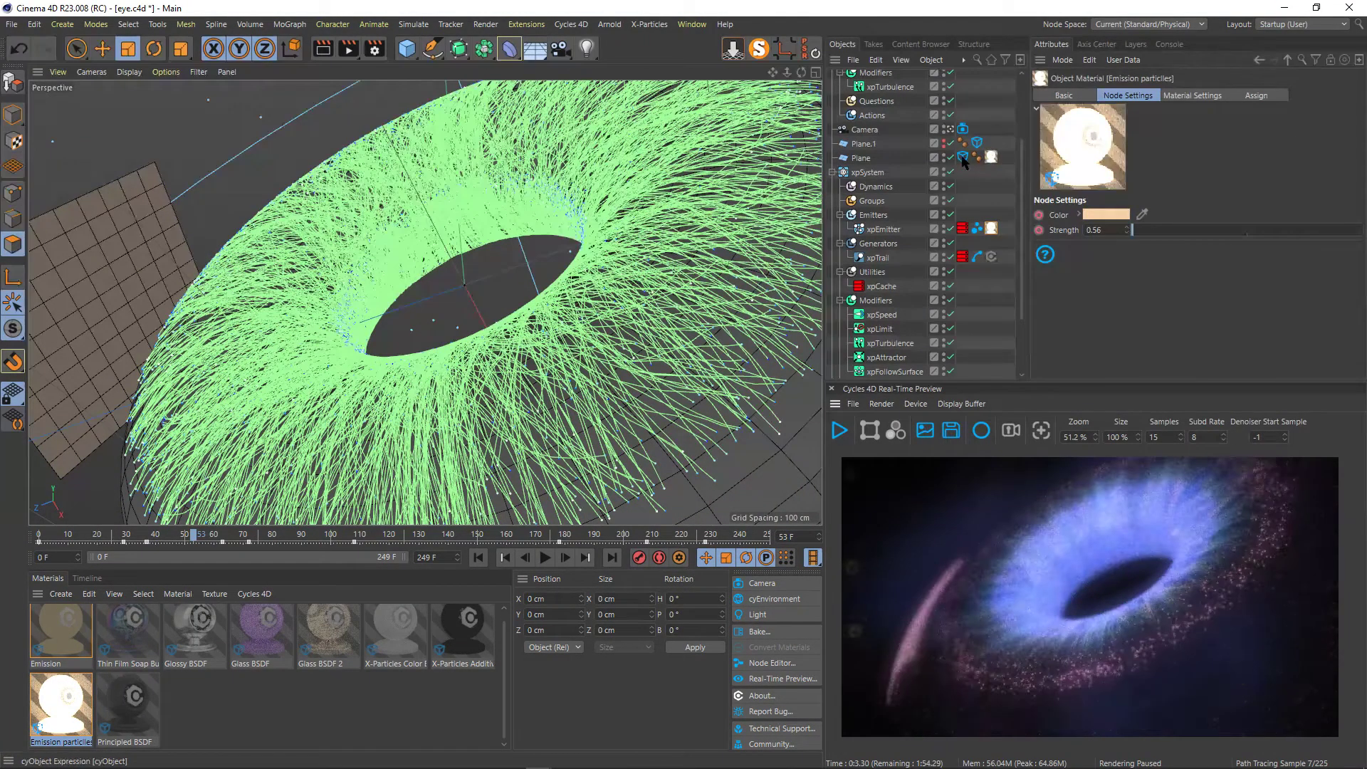
# Review the Plane's object properties and its Emission particles material tag, and look through both X-Particles systems in the object hierarchy.
pyautogui.click(991, 157)
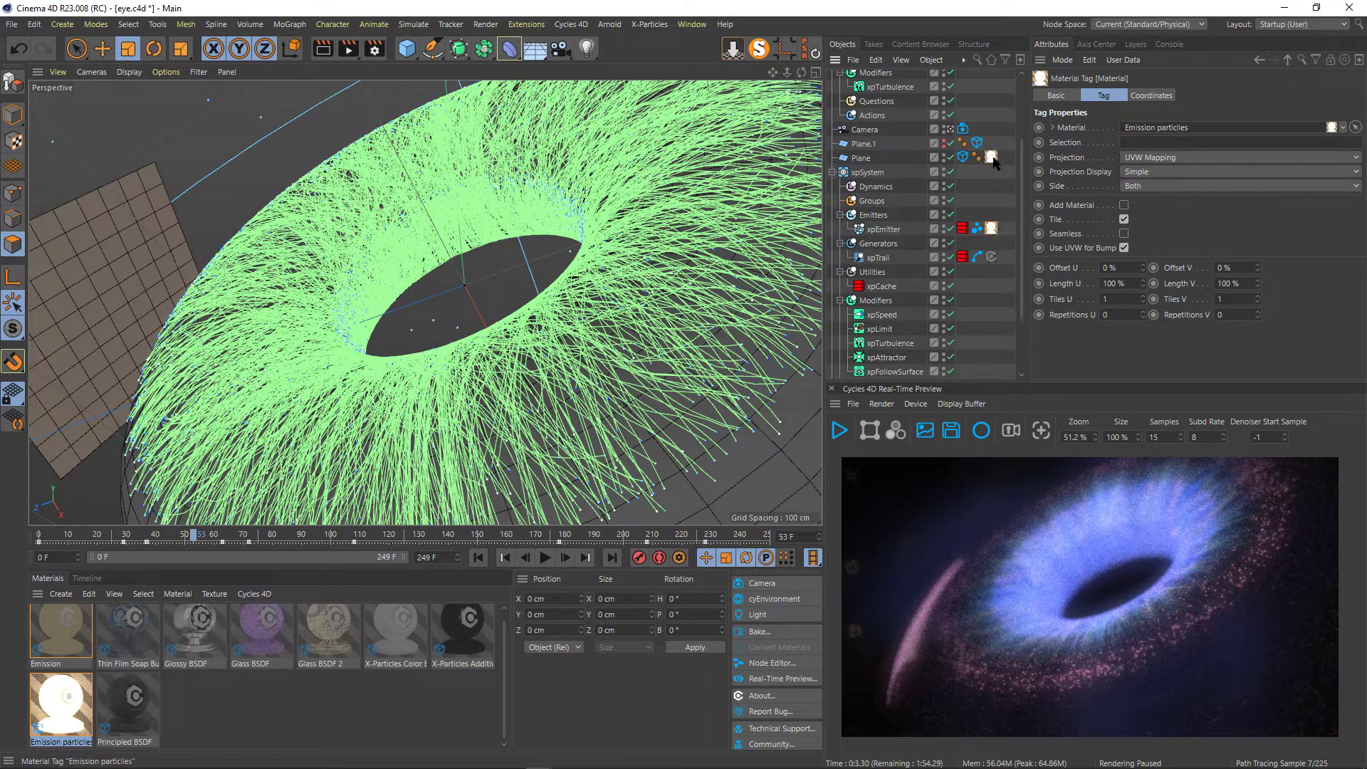
pyautogui.click(862, 158)
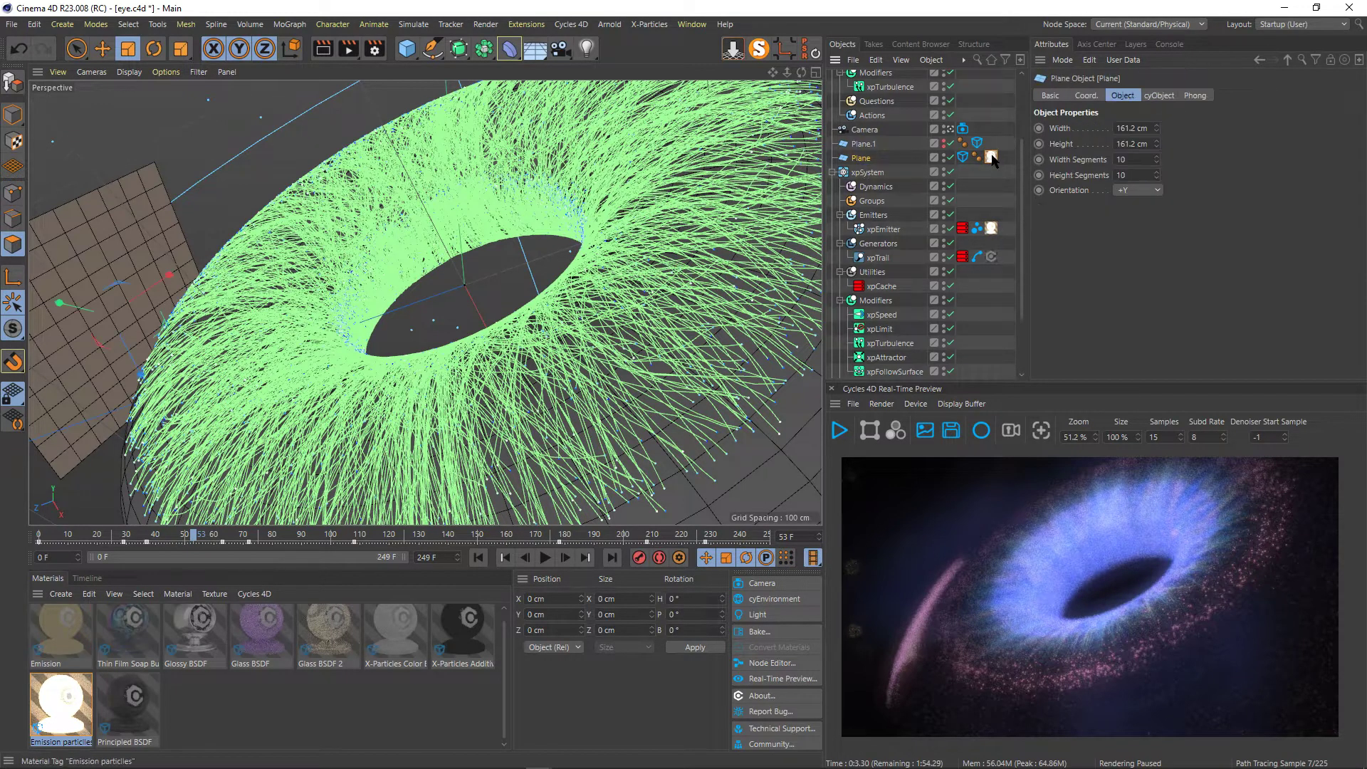
pyautogui.click(991, 157)
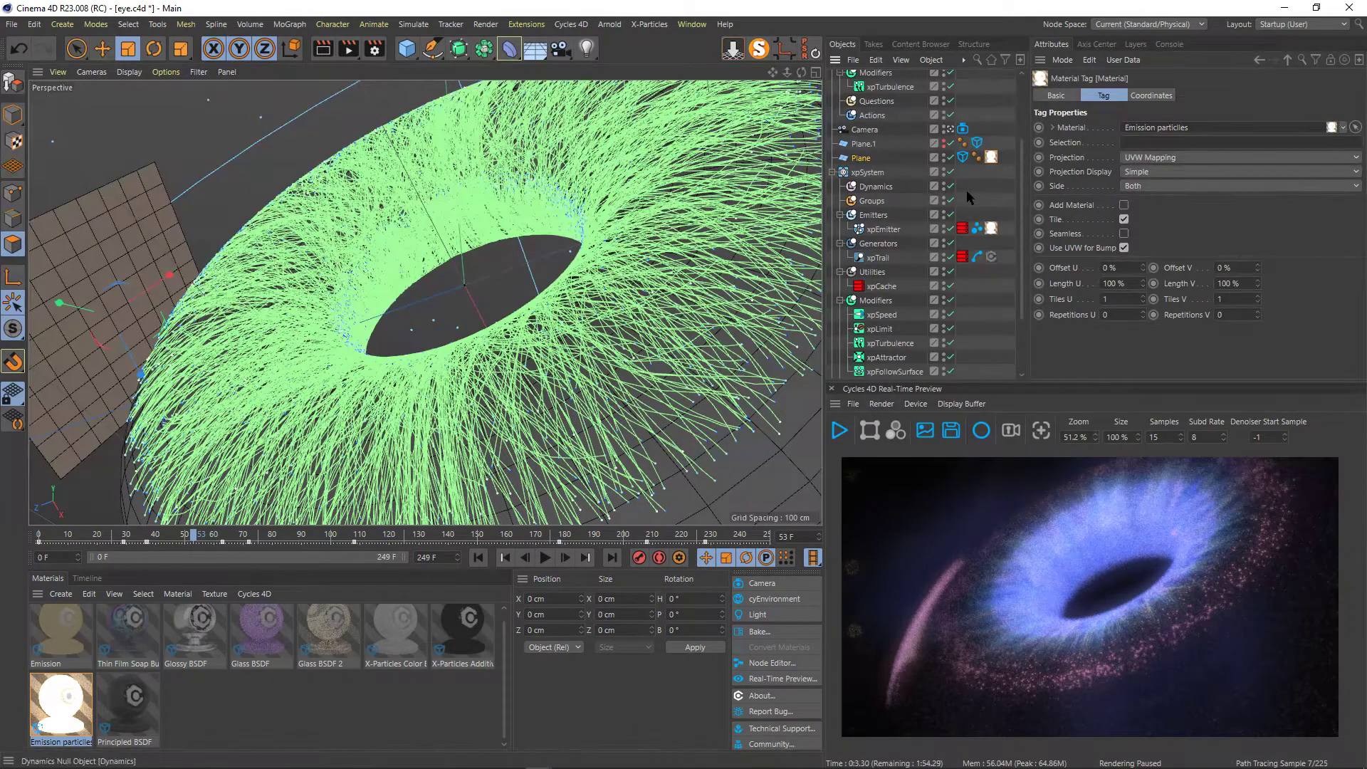
pyautogui.moveTo(1024, 203)
pyautogui.mouseDown()
pyautogui.moveTo(1020, 280)
pyautogui.moveTo(1023, 224)
pyautogui.mouseUp()
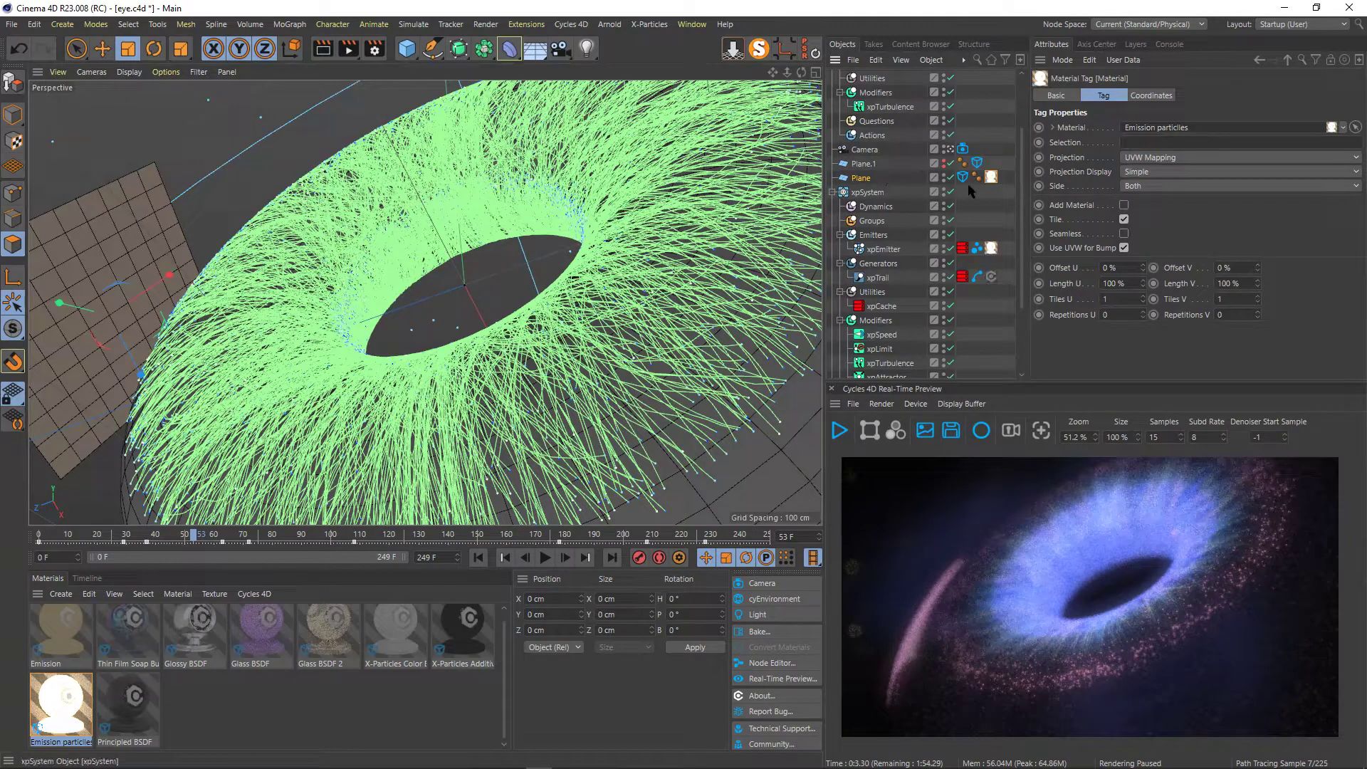
pyautogui.scroll(-2, 1020, 184)
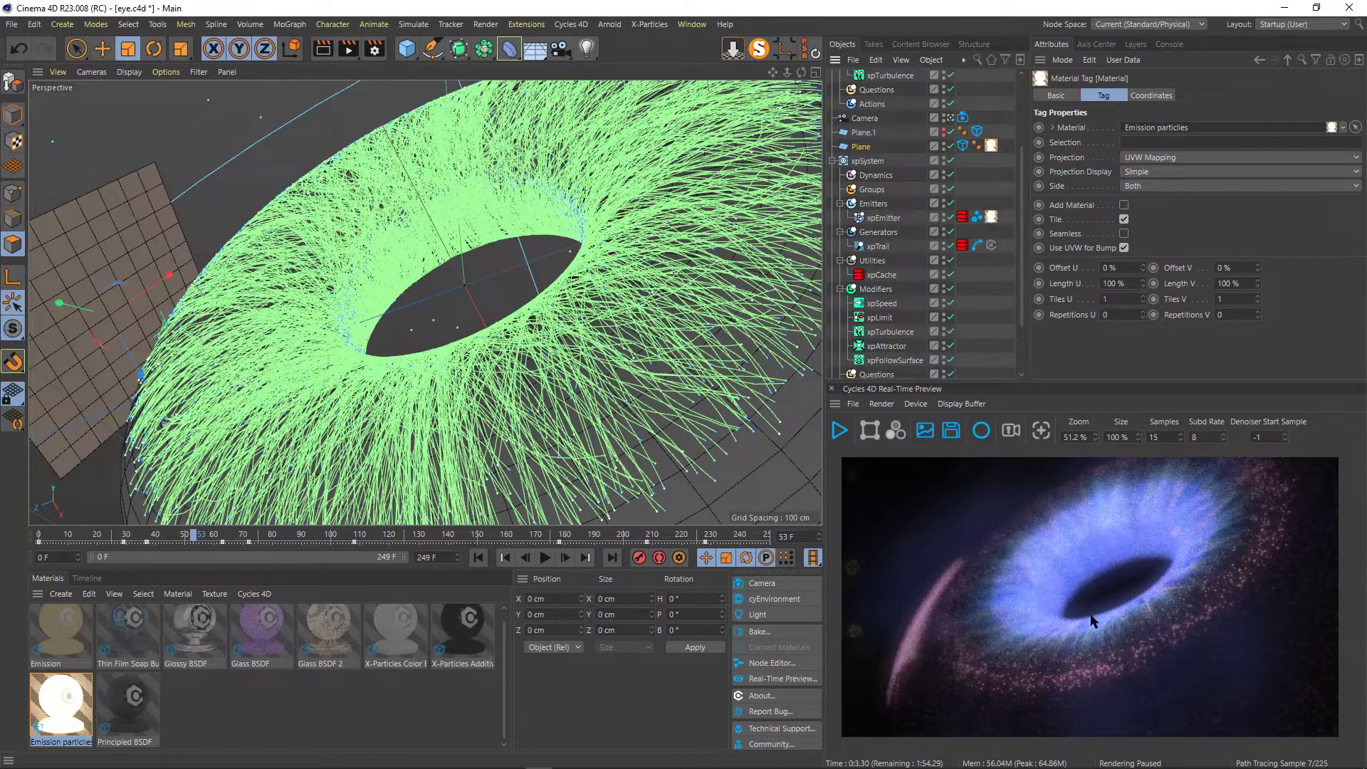
pyautogui.scroll(3, 899, 213)
pyautogui.scroll(1, 900, 211)
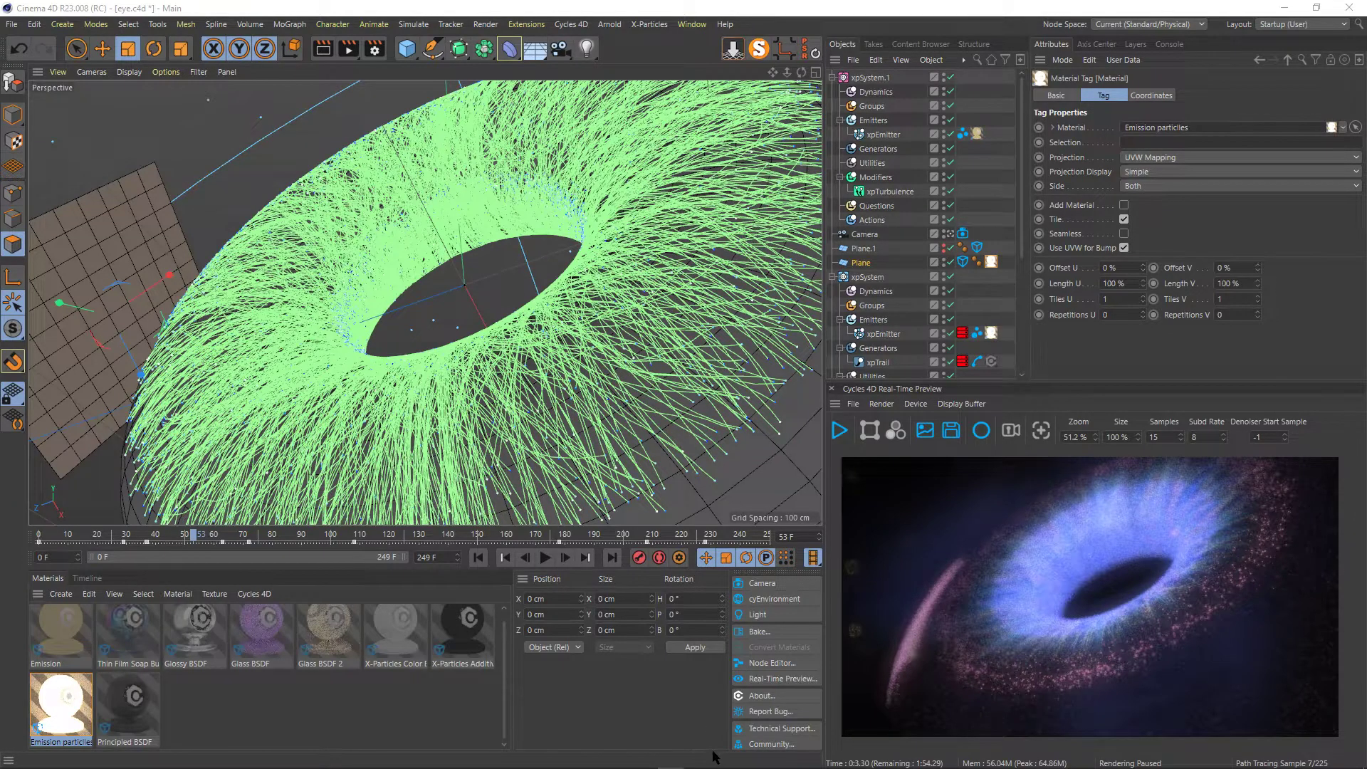
# Switch to the Chrome browser, view the eye animation post on Instagram, close it and browse the profile's other posts.
pyautogui.moveTo(718, 763)
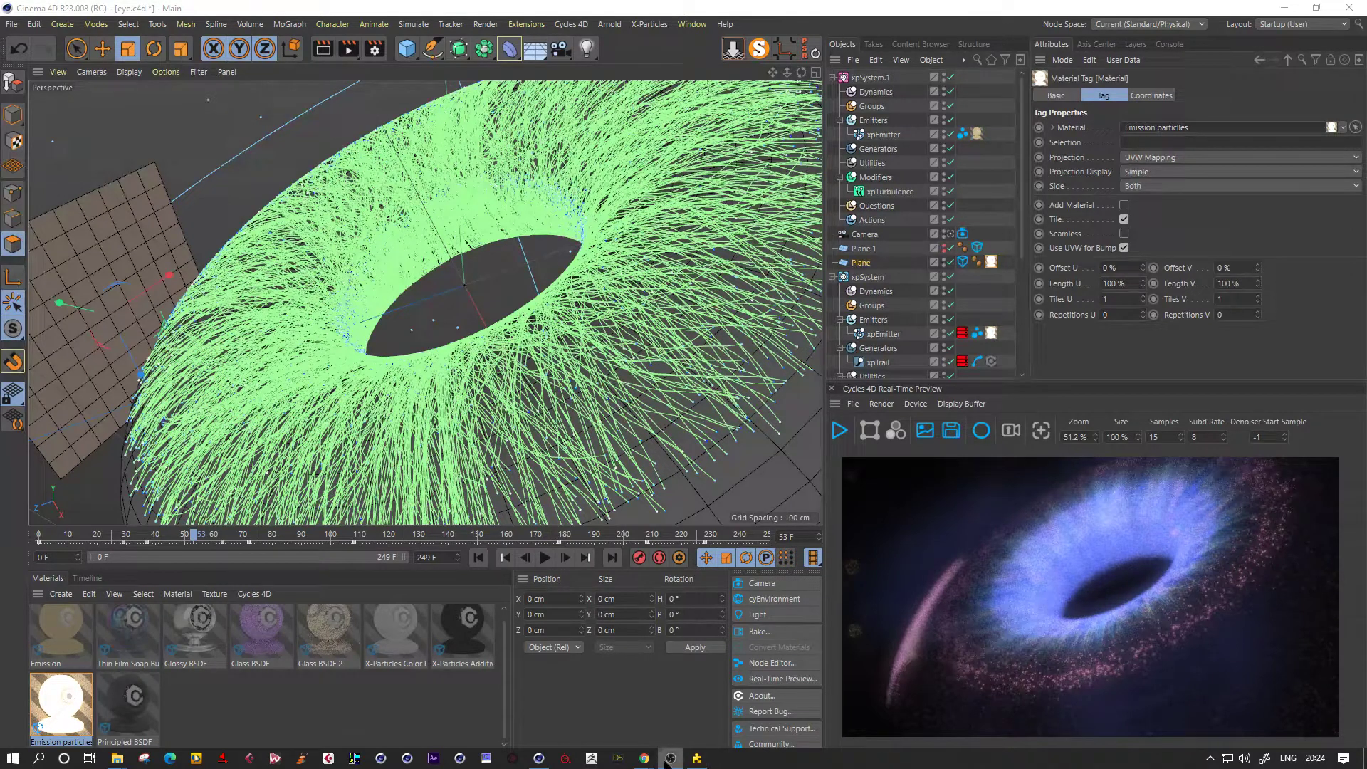
pyautogui.hotkey('alt', 'Tab')
pyautogui.press('Tab')
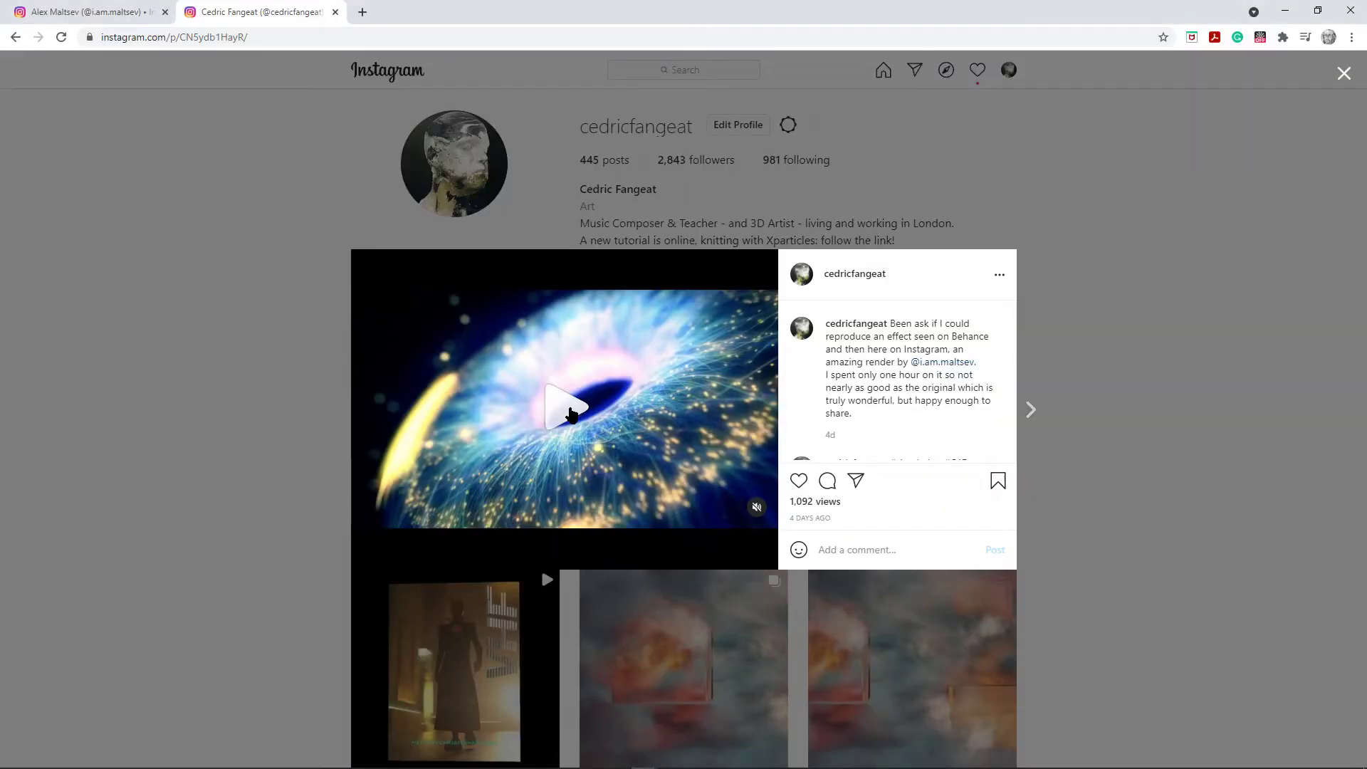
pyautogui.click(297, 404)
pyautogui.scroll(-1, 852, 436)
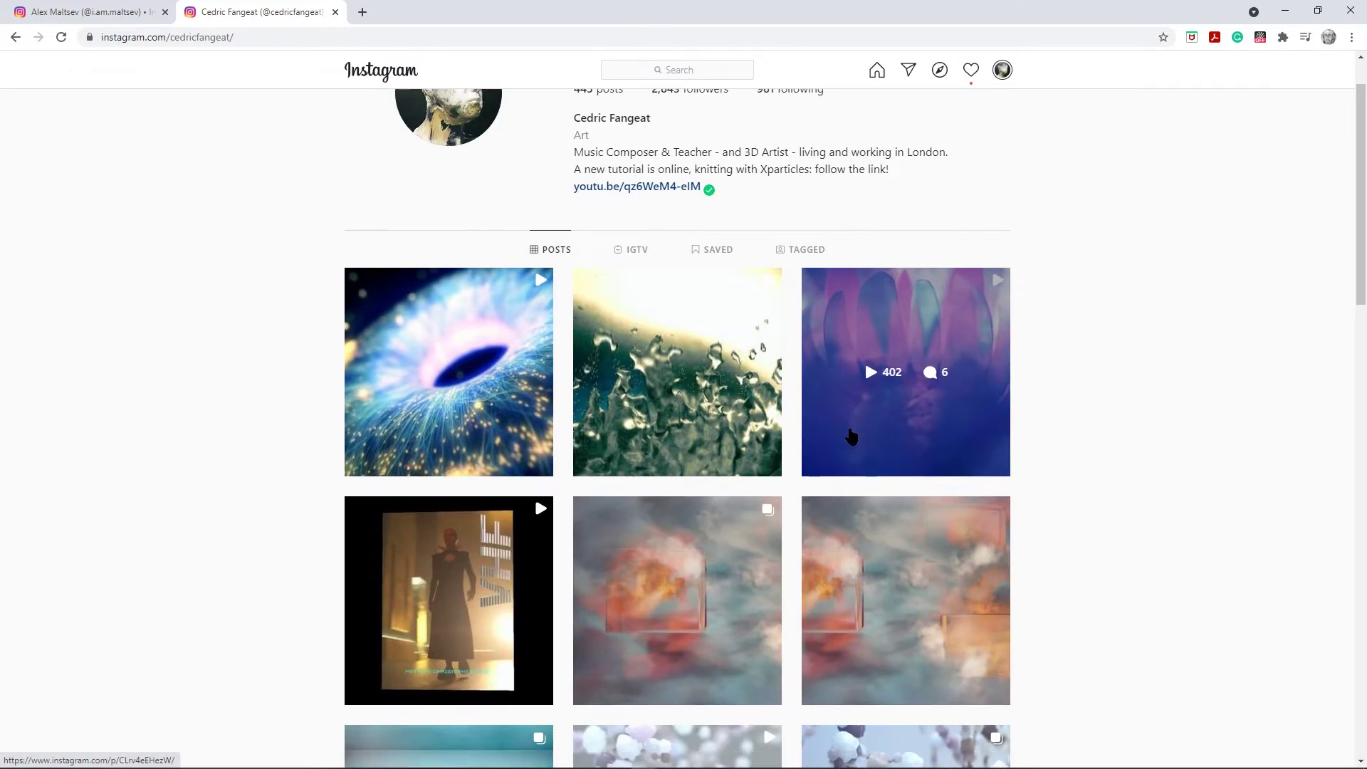